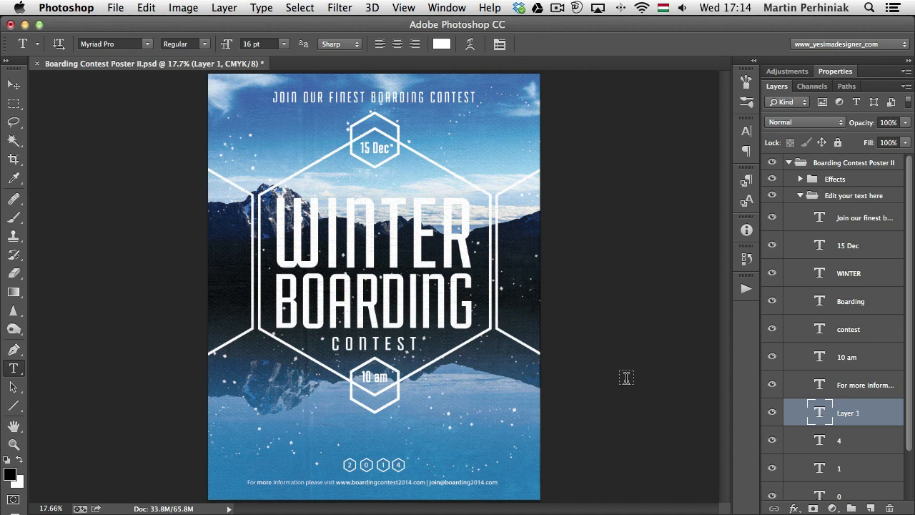
Fill the empty paragraph text box above the 2014 badges with Lorem Ipsum placeholder text and commit it
double_click(817, 410)
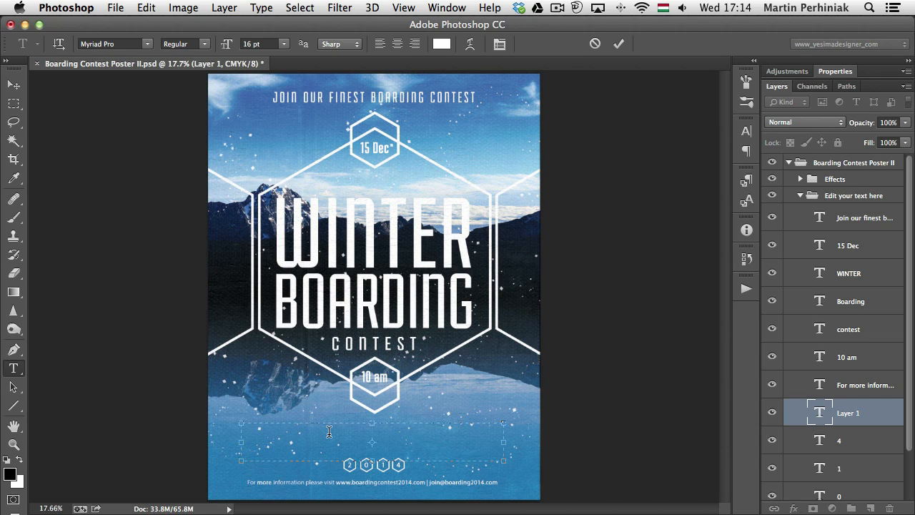
left_click(260, 8)
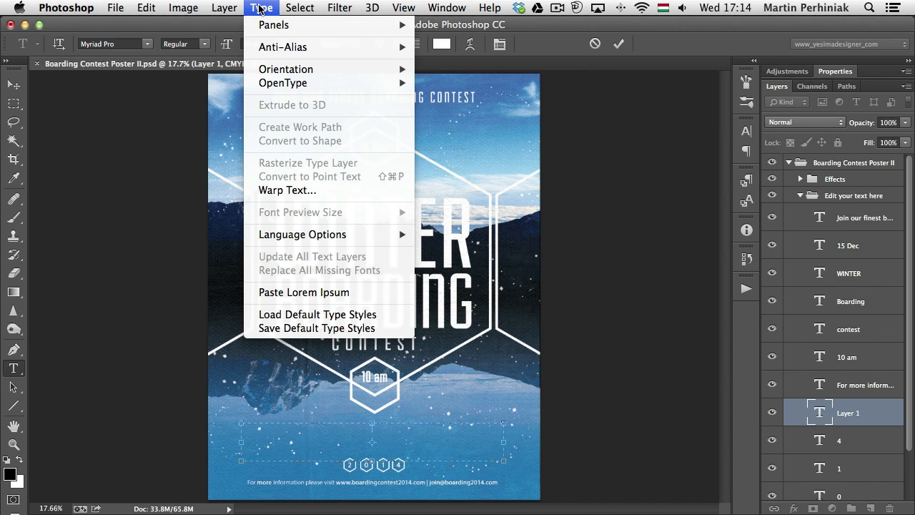
left_click(339, 292)
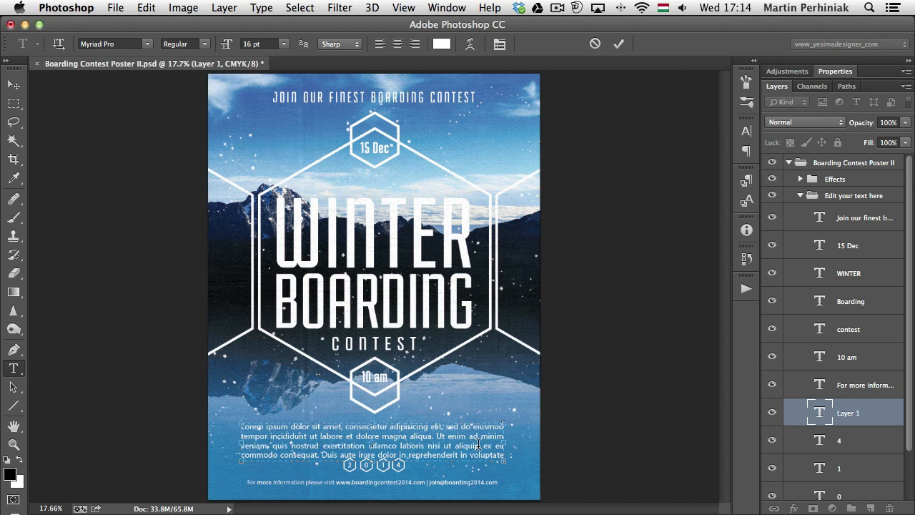
mouse_move(372, 462)
left_mouse_down()
mouse_move(374, 453)
mouse_move(374, 484)
mouse_move(374, 464)
left_mouse_up()
key("ctrl+Return")
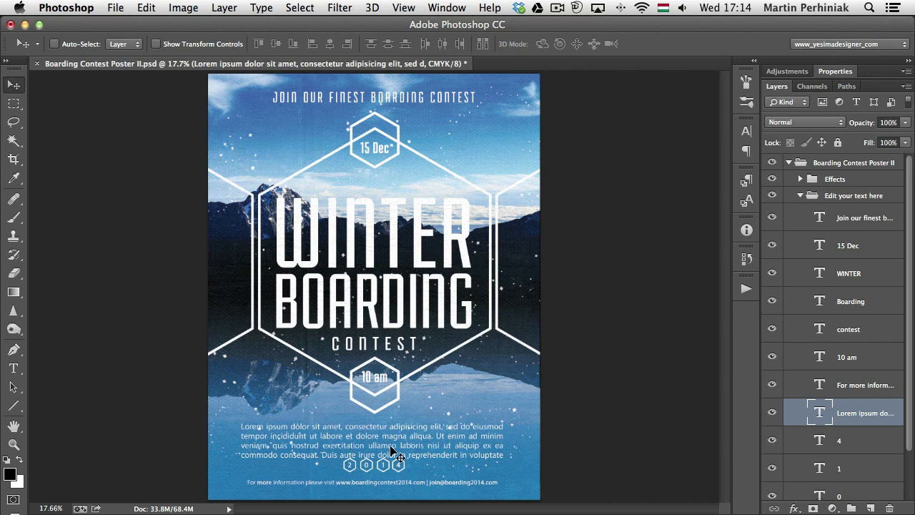
Move the Lorem Ipsum paragraph slightly up so it clears the 2014 badges, and adjust its text box
mouse_move(388, 447)
left_mouse_down()
mouse_move(393, 440)
mouse_move(374, 487)
mouse_move(380, 453)
left_mouse_up()
left_click(394, 433)
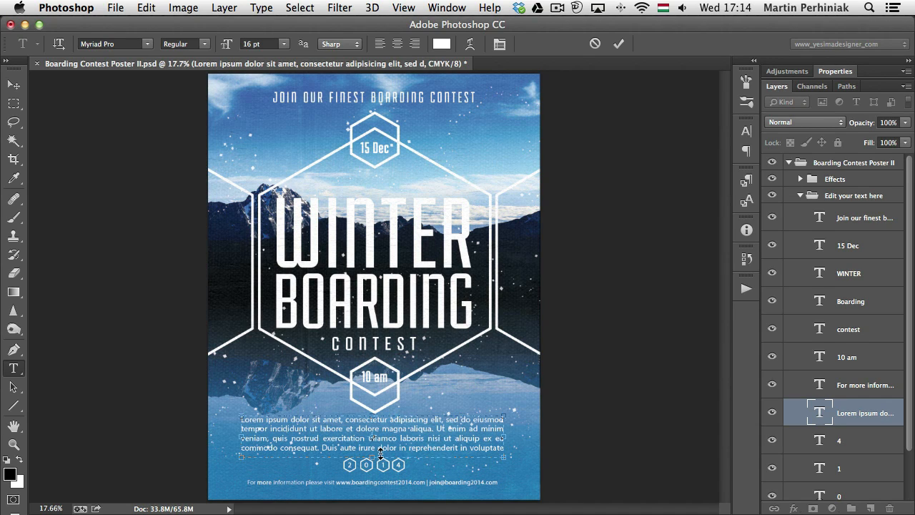
key("super+Return")
key("v")
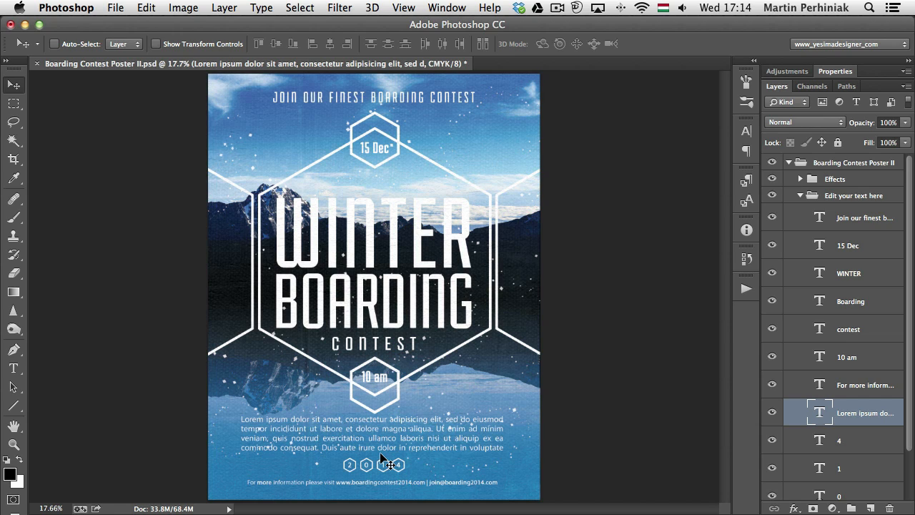
key("v")
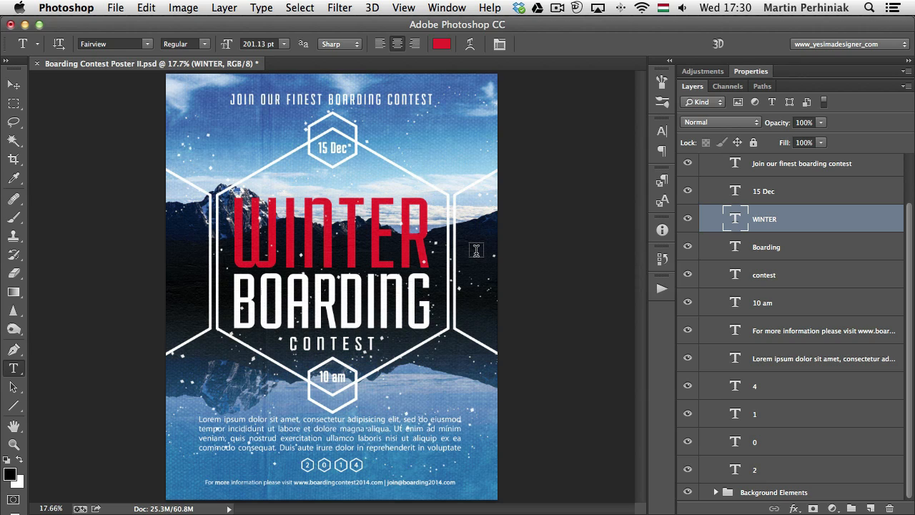
Convert the WINTER text layer into a 3D postcard
right_click(791, 218)
scroll(719, 326, "down", 5)
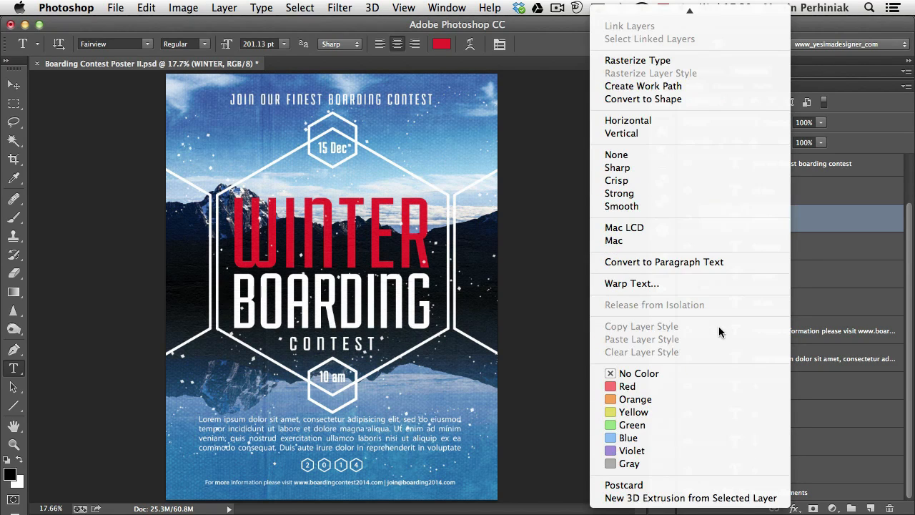
left_click(654, 489)
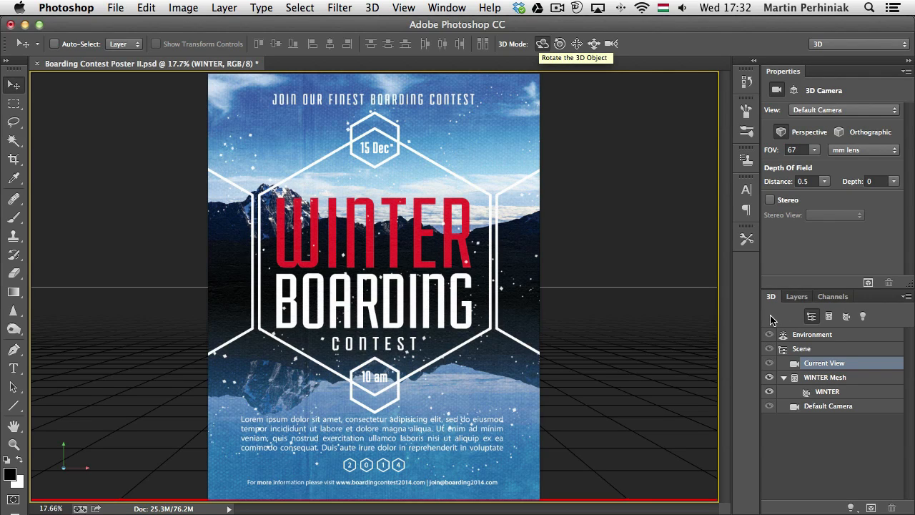
Rotate the WINTER postcard in 3D space so the word recedes in perspective
left_click(798, 297)
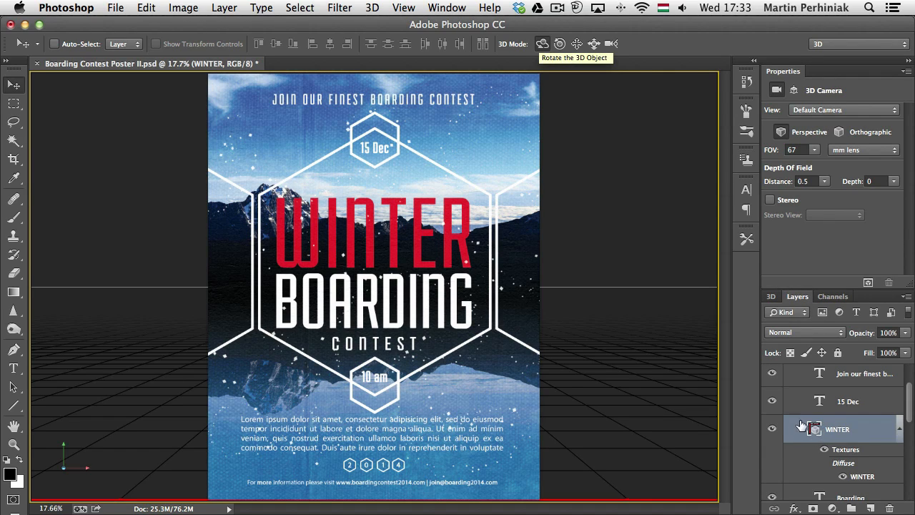
left_click(771, 297)
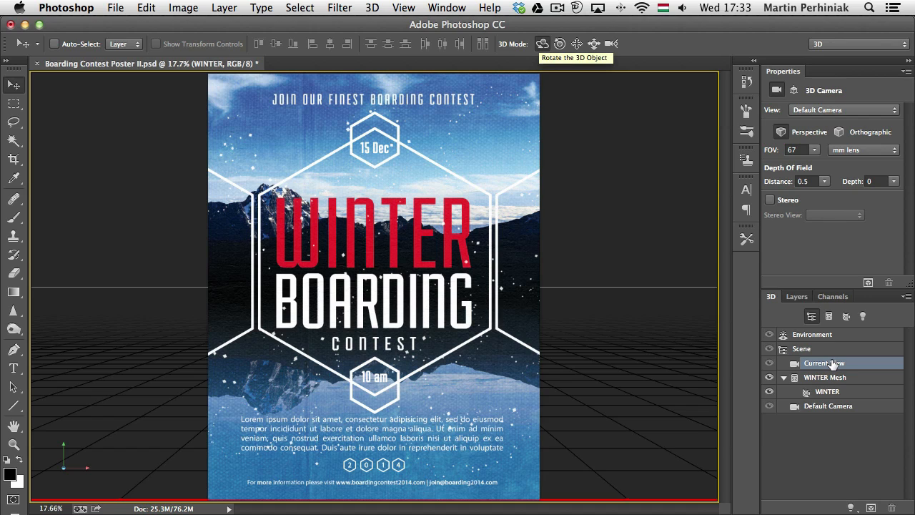
left_click(541, 44)
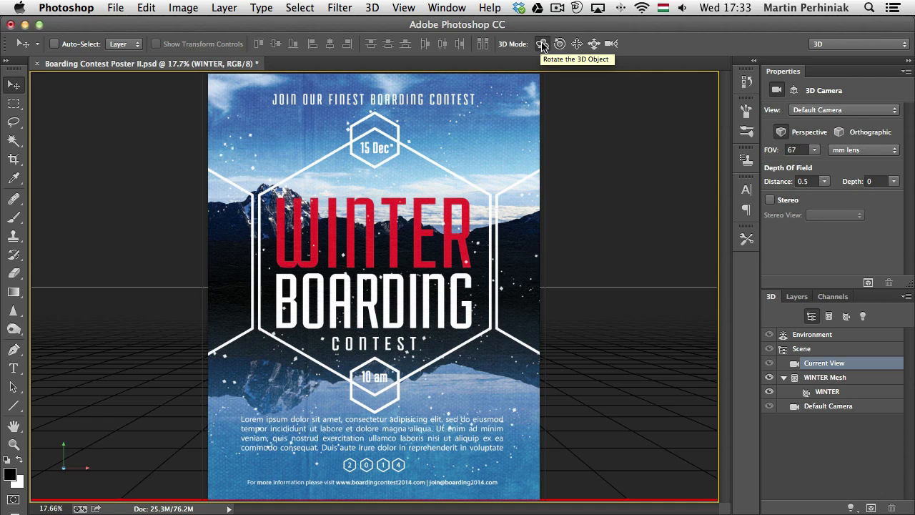
left_click_drag(397, 227, 322, 258)
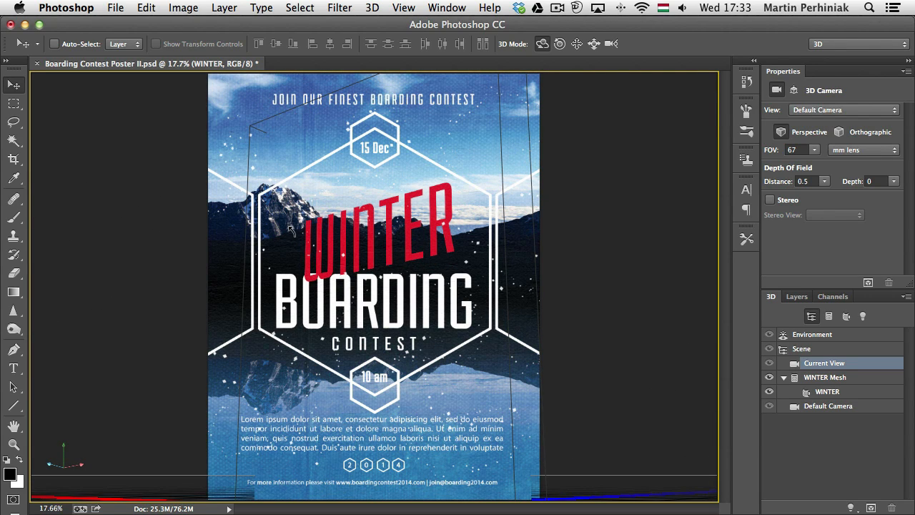
Create a new 3D extrusion from the Boarding text layer
left_click(797, 296)
scroll(862, 470, "down", 2)
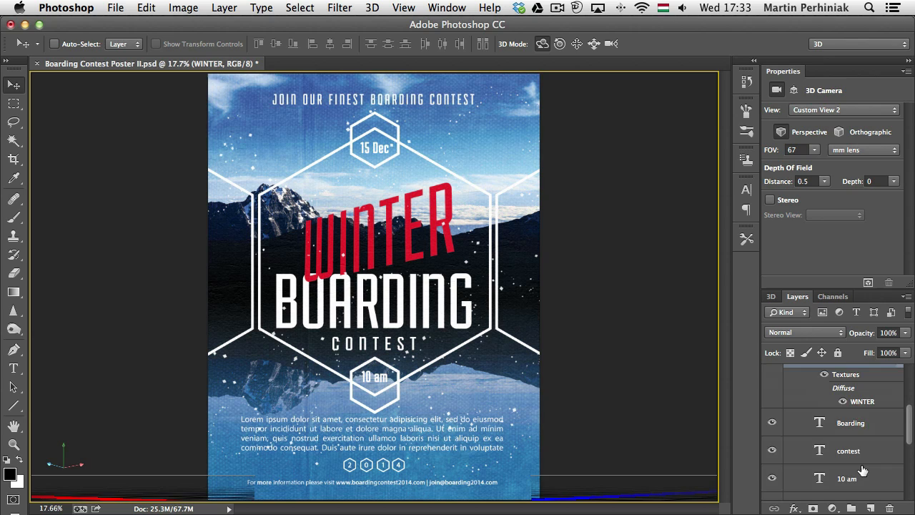
left_click(862, 426)
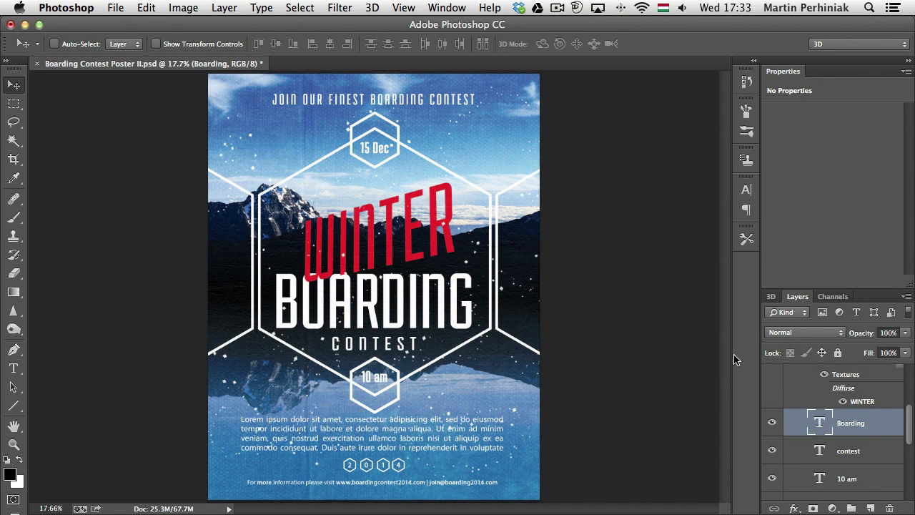
right_click(874, 426)
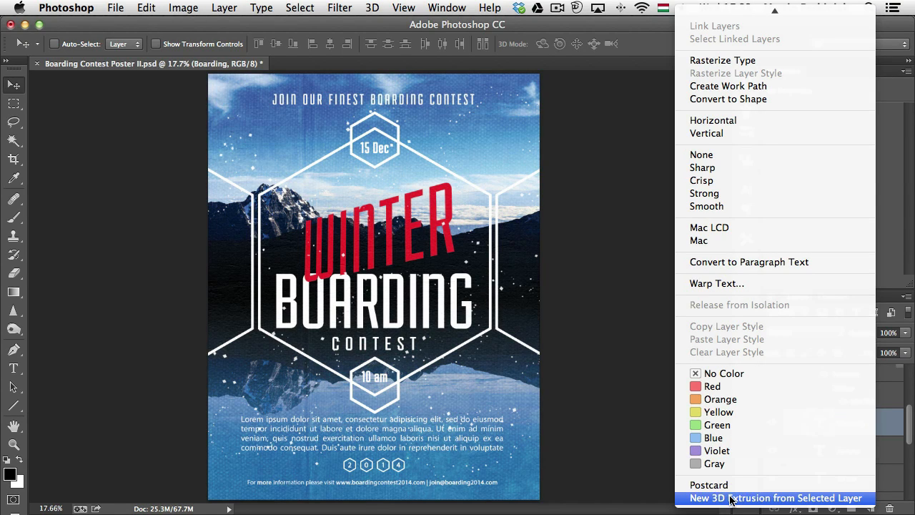
left_click(731, 499)
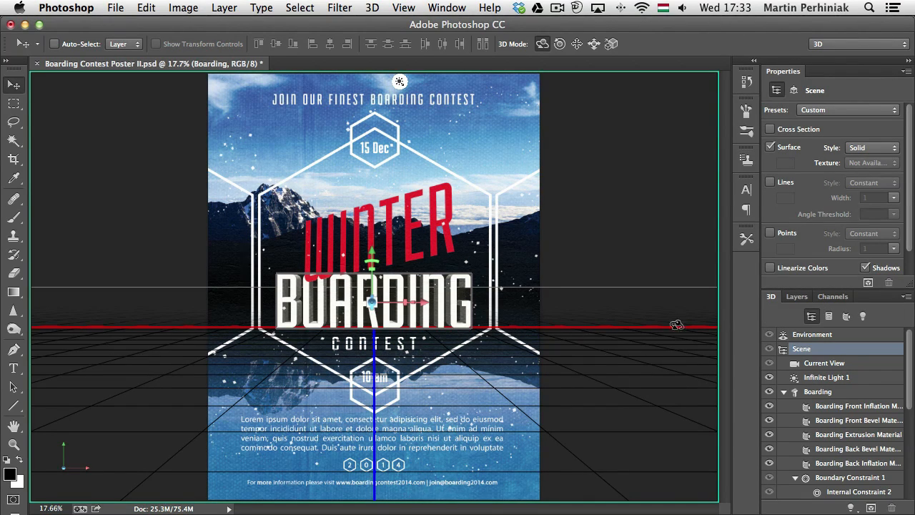
Rotate the 3D view of the BOARDING extrusion so its sides show at an angle
left_click(821, 391)
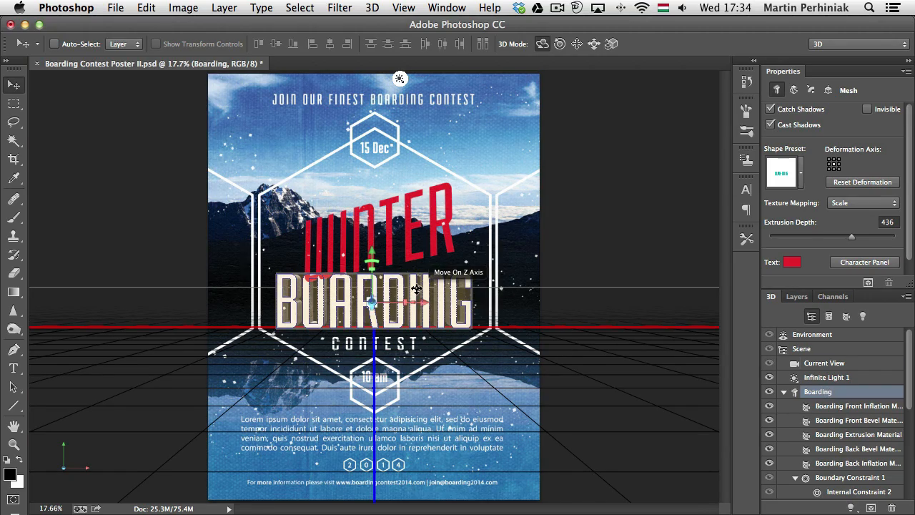
left_click(439, 257)
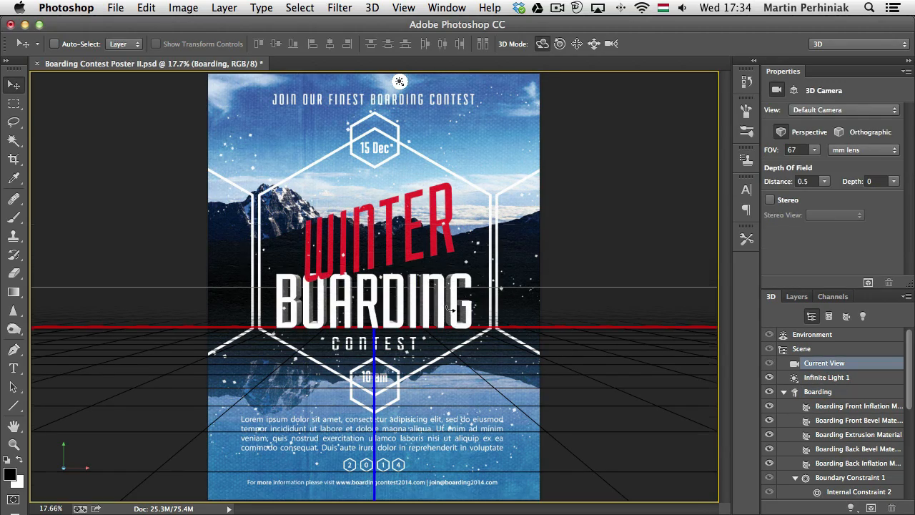
left_click_drag(450, 308, 356, 291)
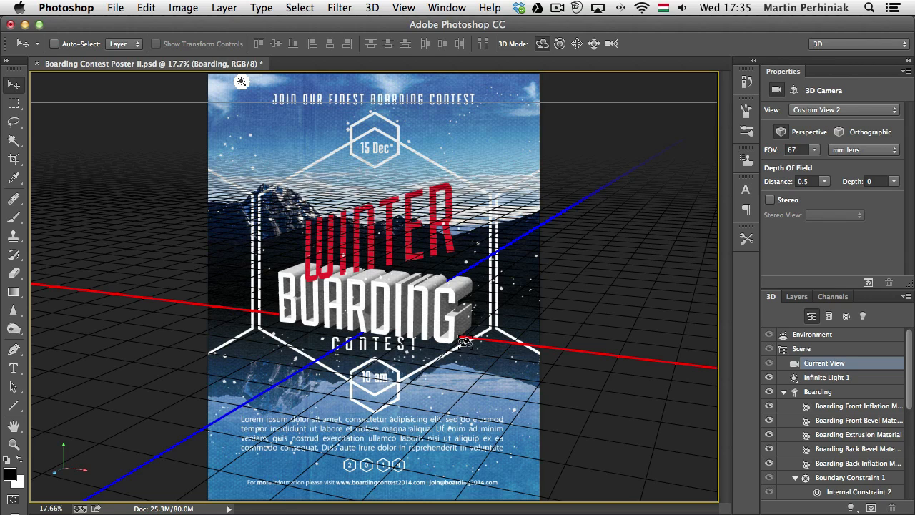
Set the Boarding mesh's extrusion depth to -128 and preview the poster without the 3D guides
left_click(826, 393)
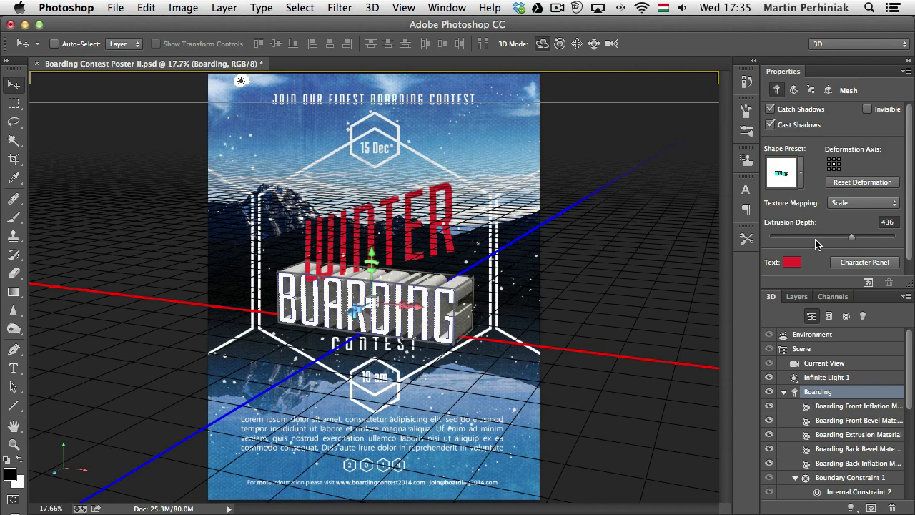
mouse_move(815, 237)
left_mouse_down()
mouse_move(795, 237)
mouse_move(825, 237)
left_mouse_up()
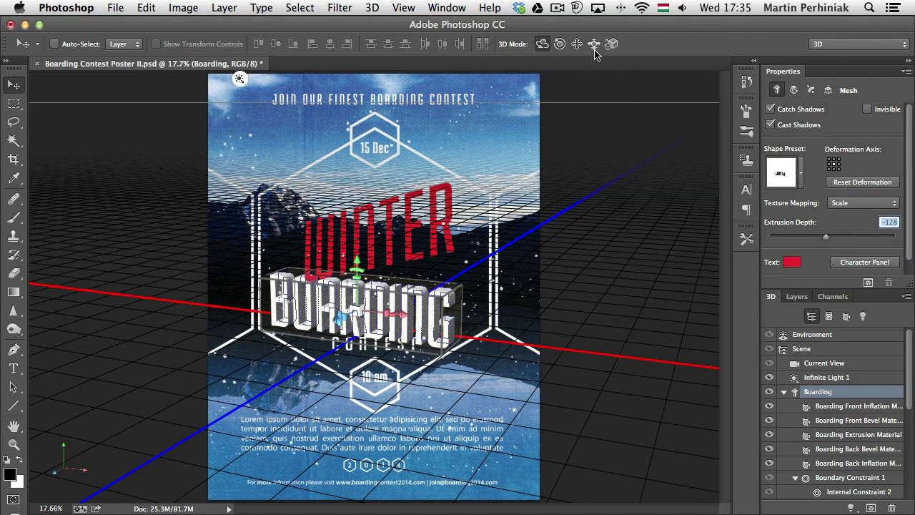
left_click(14, 104)
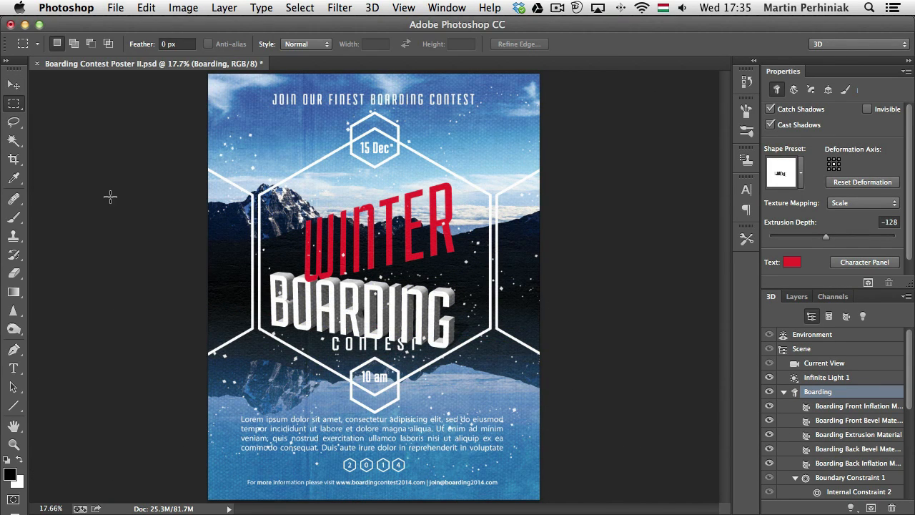
Reposition and tilt the extruded BOARDING text beneath WINTER, and preview it without the 3D guides
key("v")
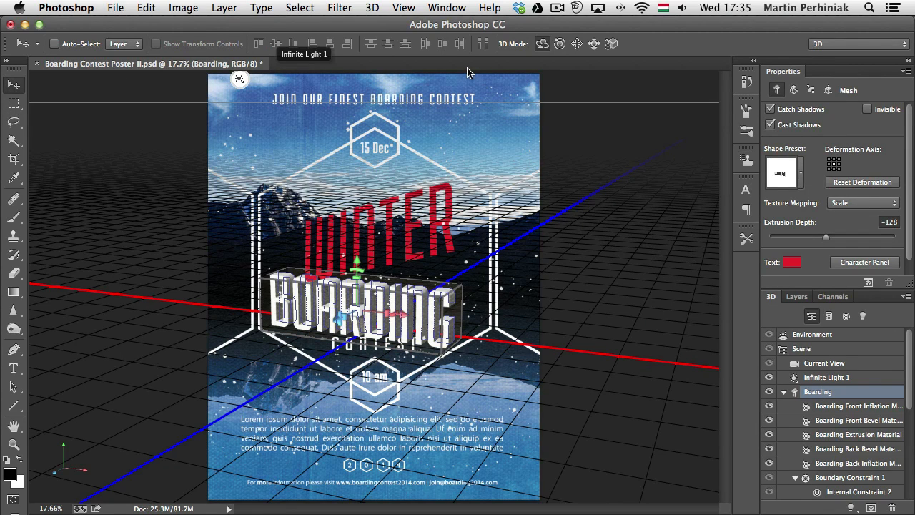
left_click(574, 44)
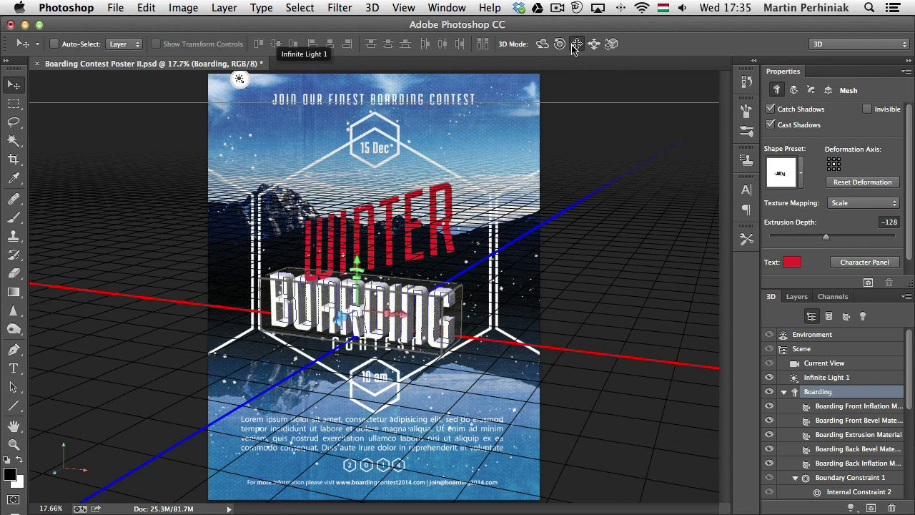
left_click_drag(425, 285, 463, 260)
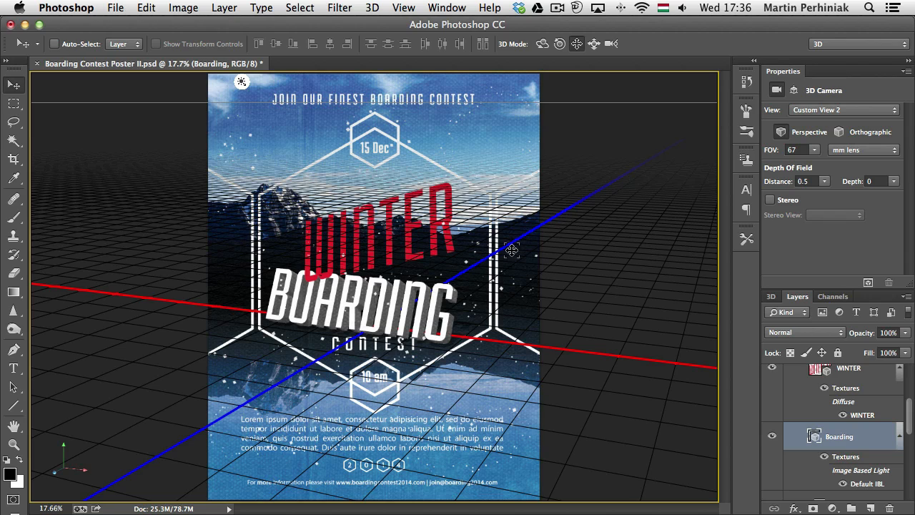
left_click(13, 123)
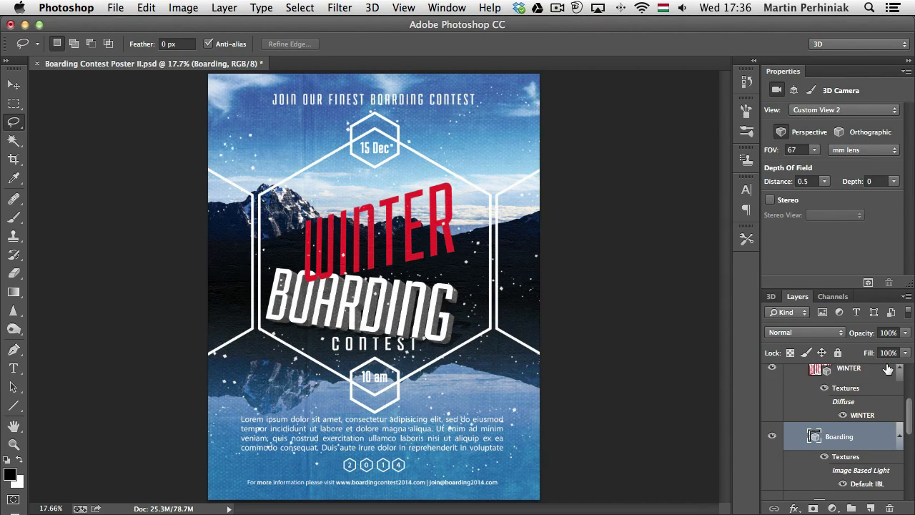
Rotate the WINTER postcard to follow the tilt of the BOARDING text, and preview it without the 3D guides
left_click(872, 377)
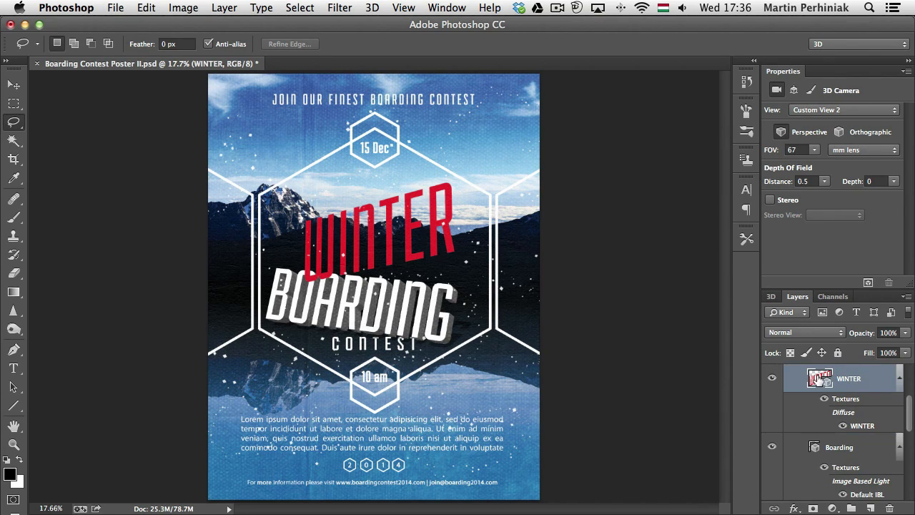
double_click(819, 378)
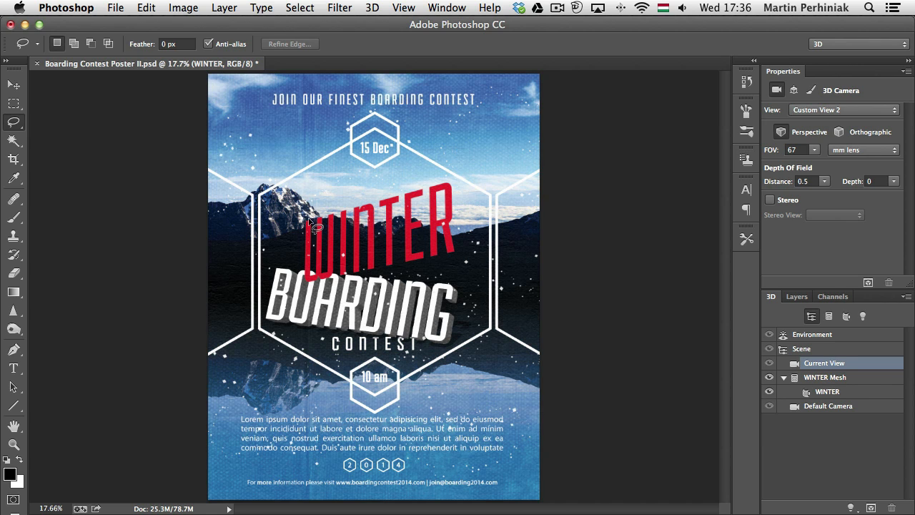
key("v")
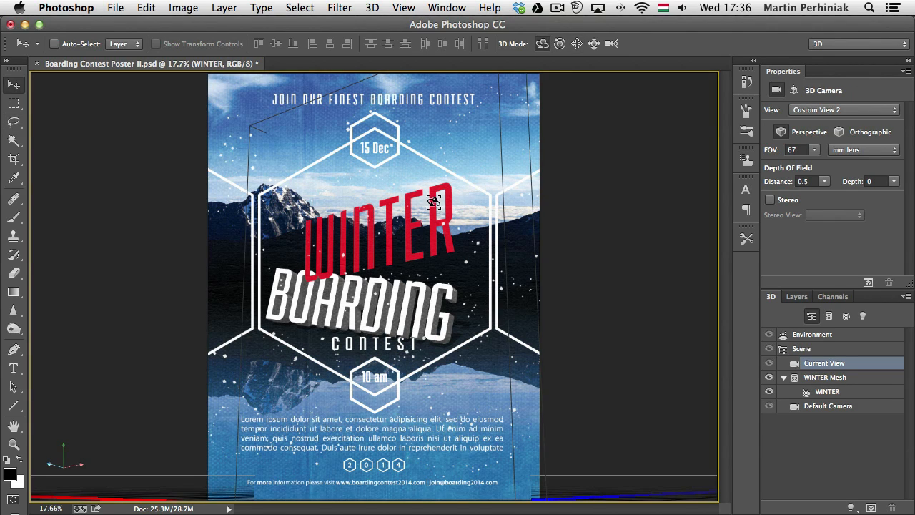
left_click_drag(434, 203, 444, 224)
left_click_drag(368, 194, 353, 233)
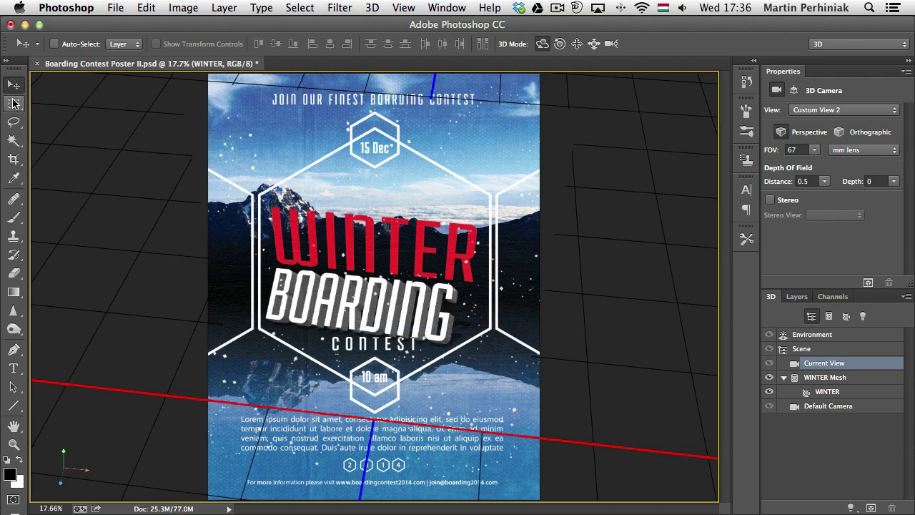
left_click(14, 104)
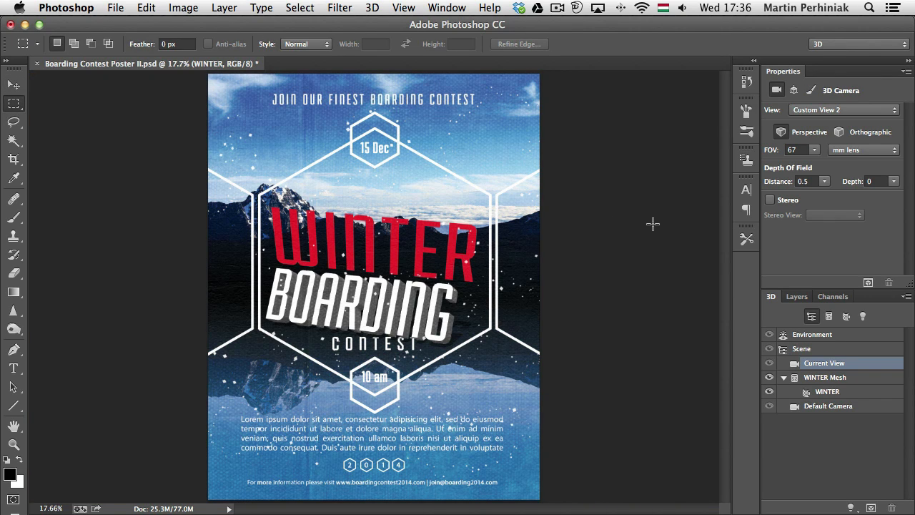
Select the WINTER and Boarding 3D layers and move them slightly up together, dismissing the smart object conversion
left_click(796, 295)
left_click(840, 447, "shift")
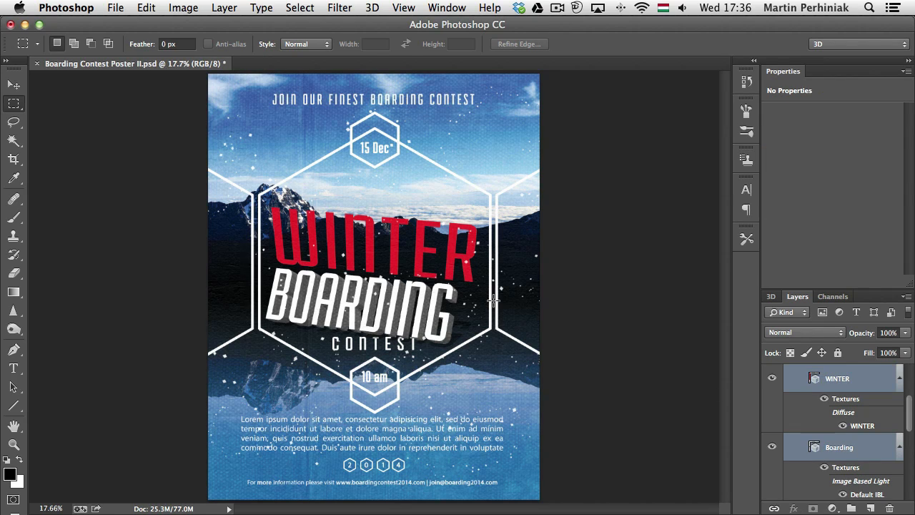
key("v")
left_click_drag(386, 282, 447, 231)
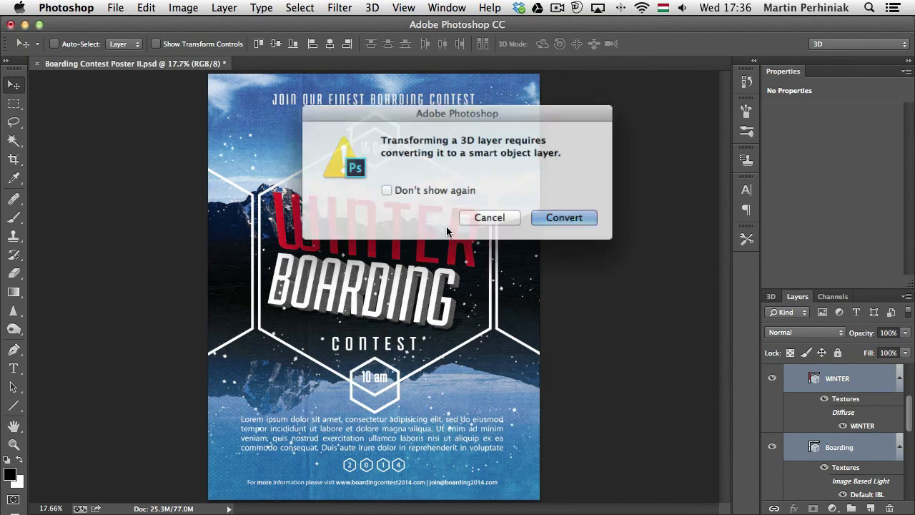
left_click(483, 218)
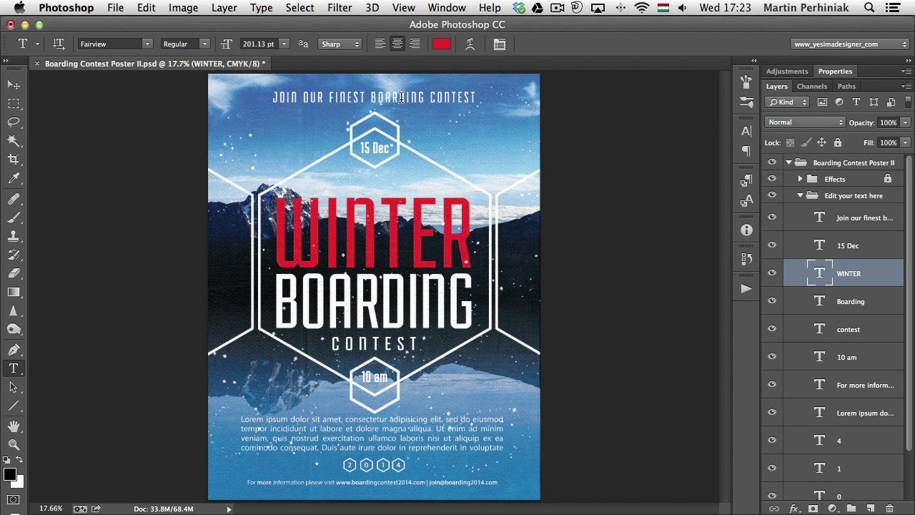
left_click(278, 132)
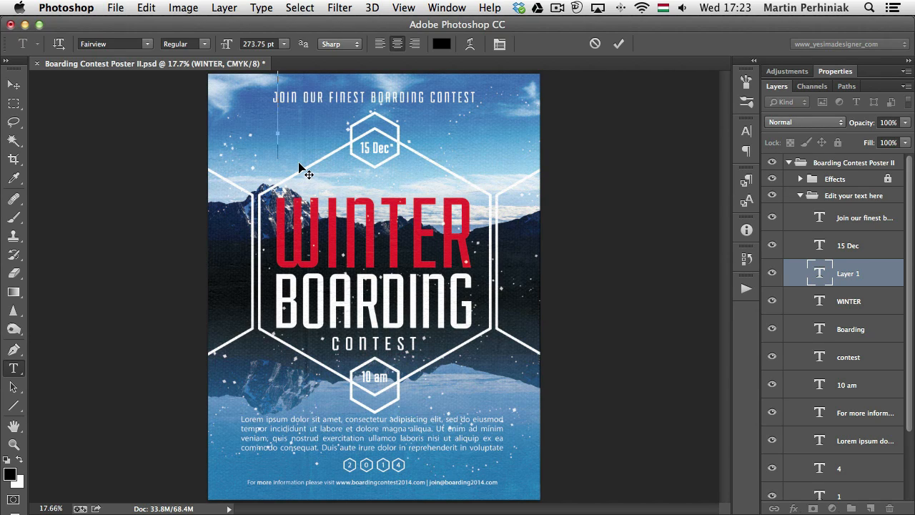
left_click_drag(273, 127, 422, 298)
key("Escape")
Convert the "Join our finest boarding contest" heading from point text to paragraph text
left_click(314, 93)
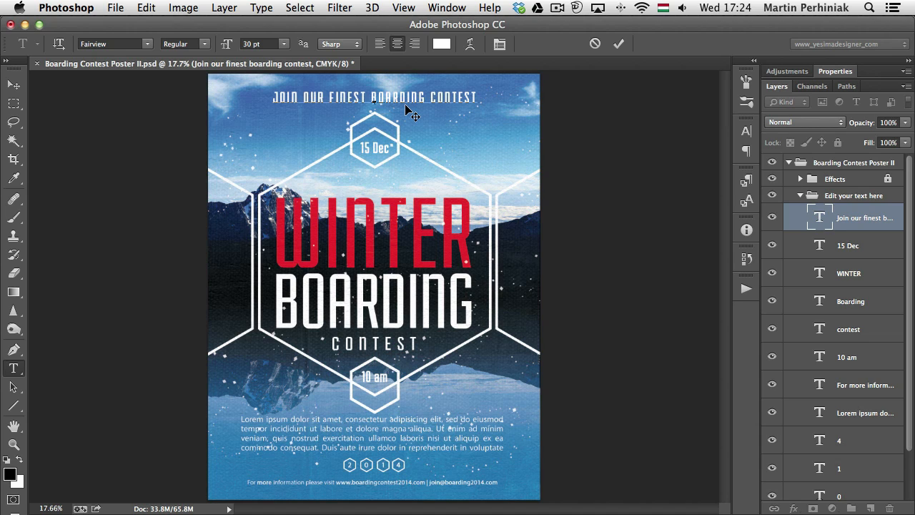
key("super+Return")
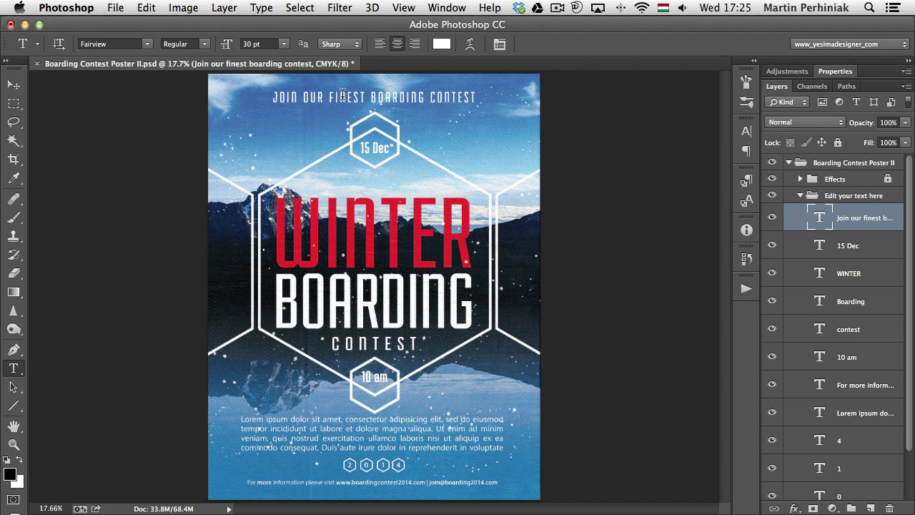
right_click(344, 98)
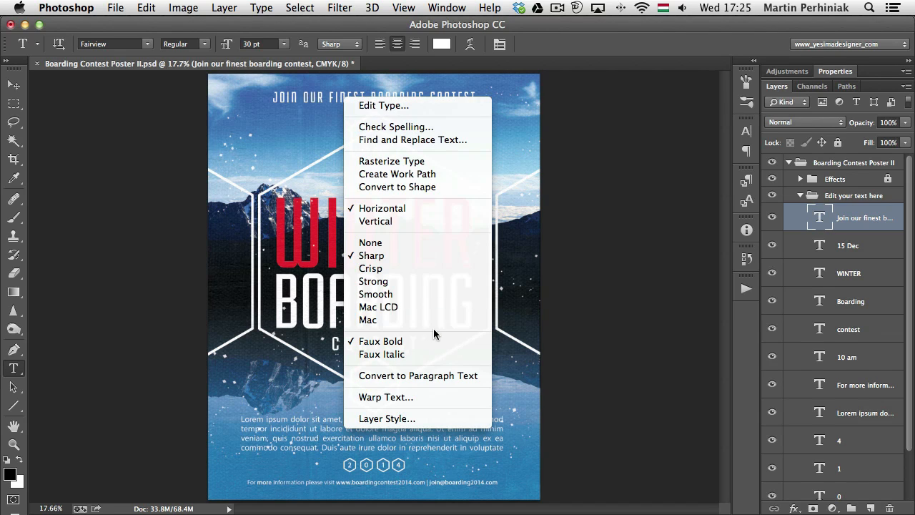
left_click(447, 378)
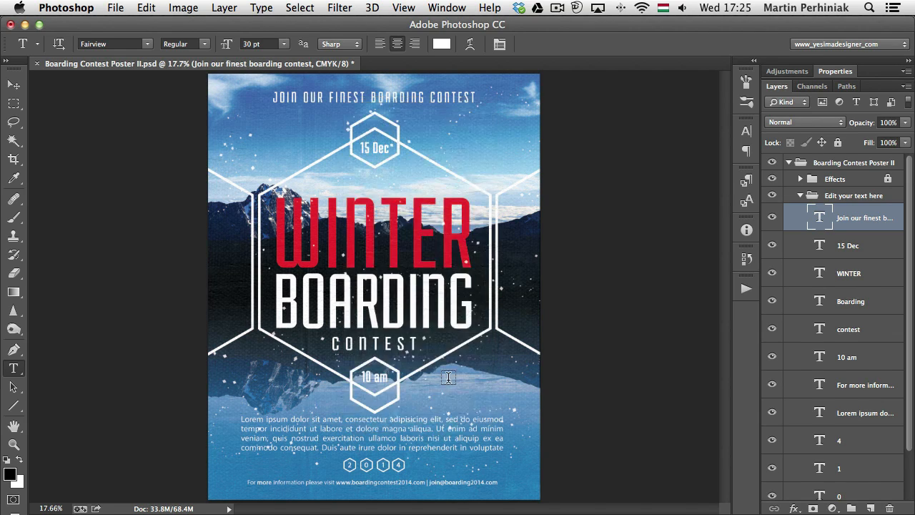
Narrow the heading's text box so the text wraps over four lines, and widen it again to fit one line
left_click(394, 93)
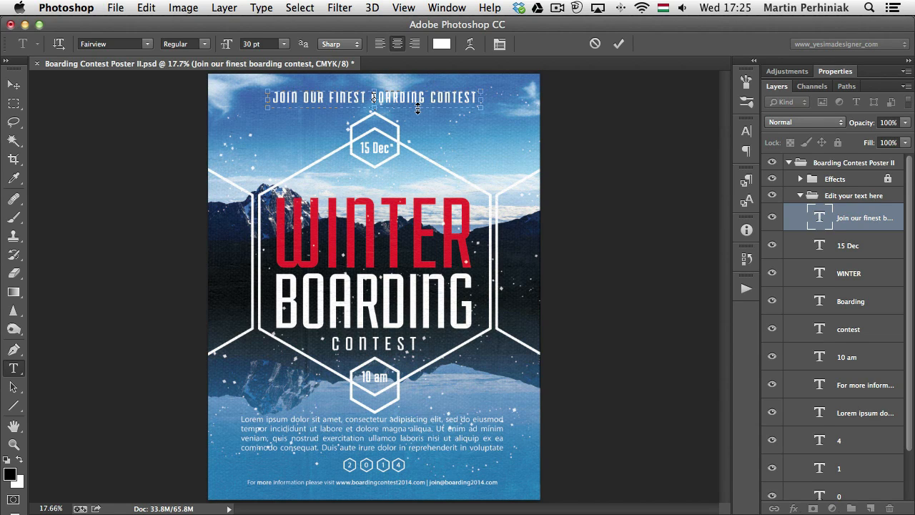
left_click_drag(480, 109, 343, 148)
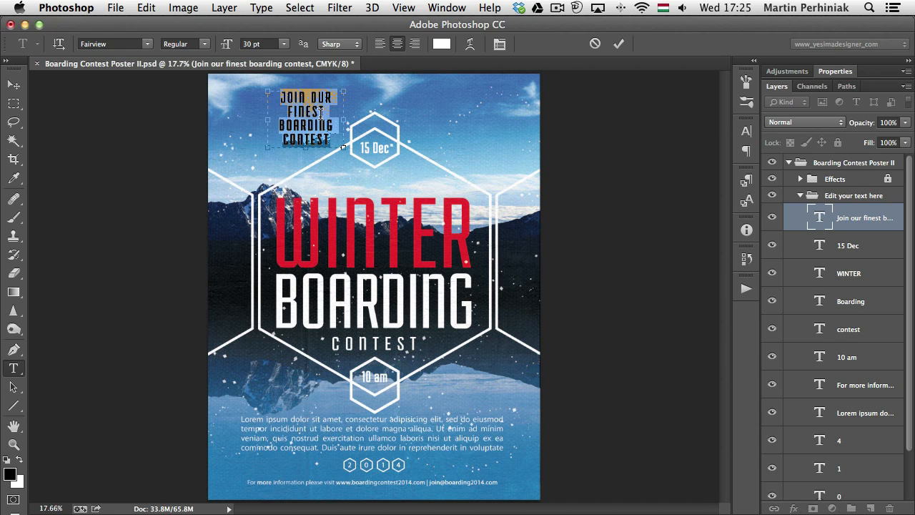
key("super+Return")
left_click(320, 113)
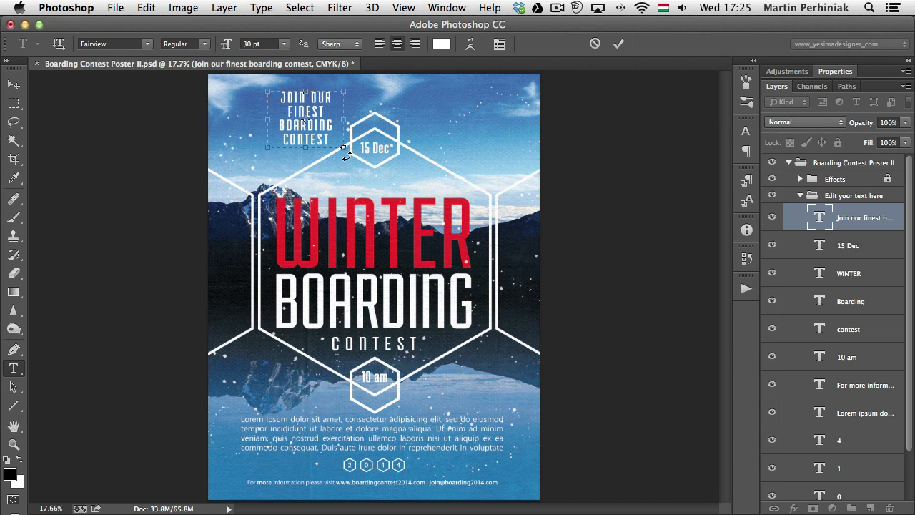
left_click_drag(343, 148, 489, 122)
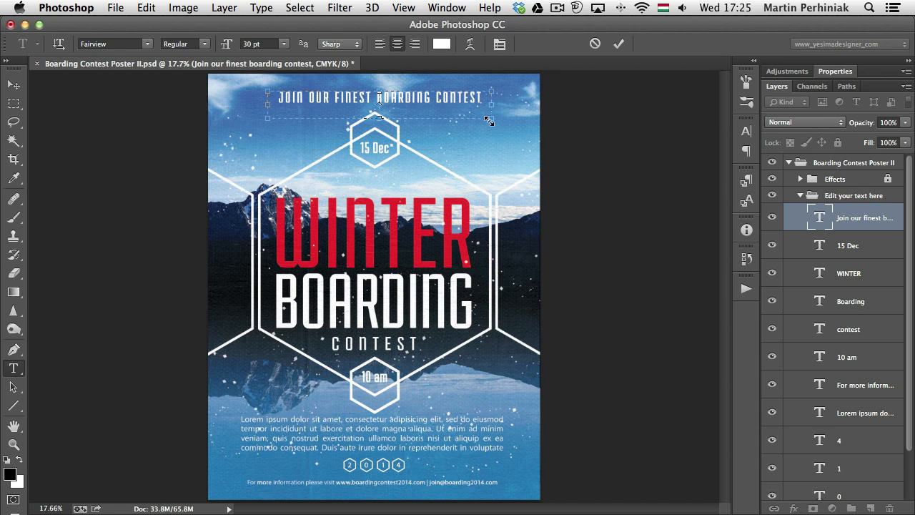
key("super+Return")
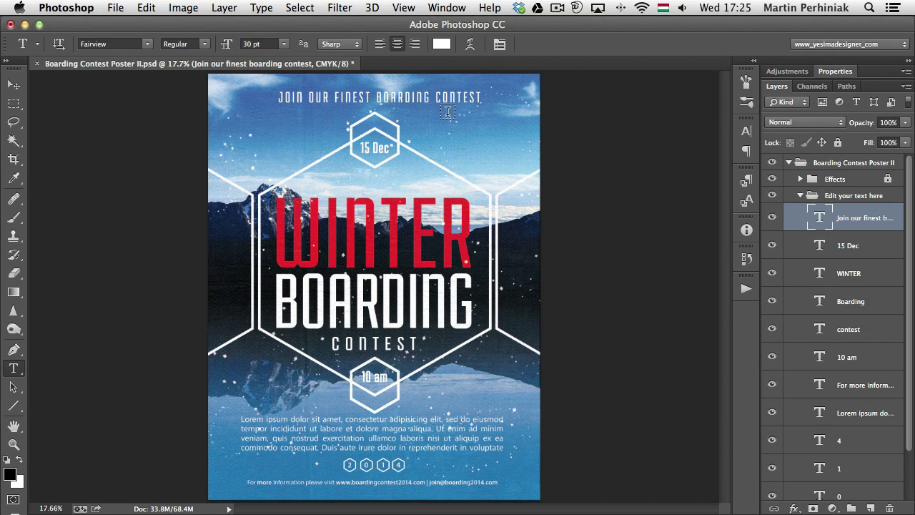
Convert the heading back to point text, and try a line break before BOARDING, removing it again
right_click(399, 105)
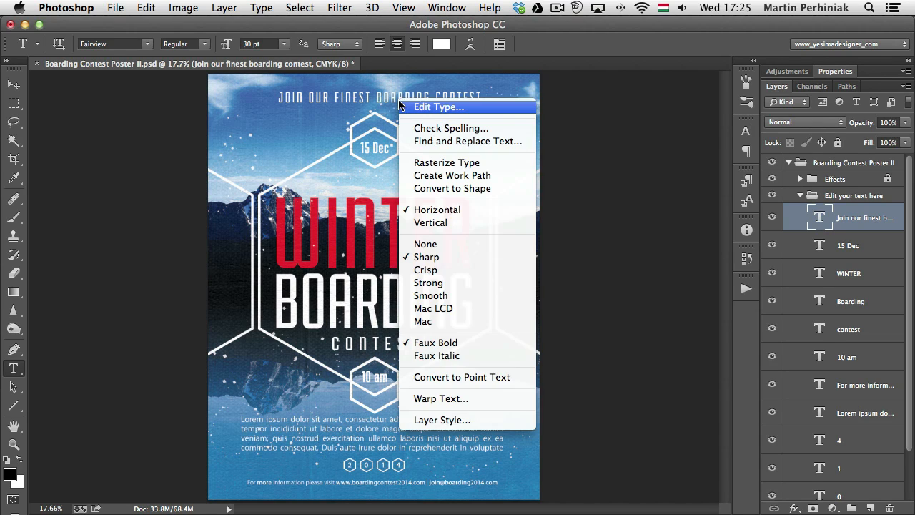
left_click(506, 378)
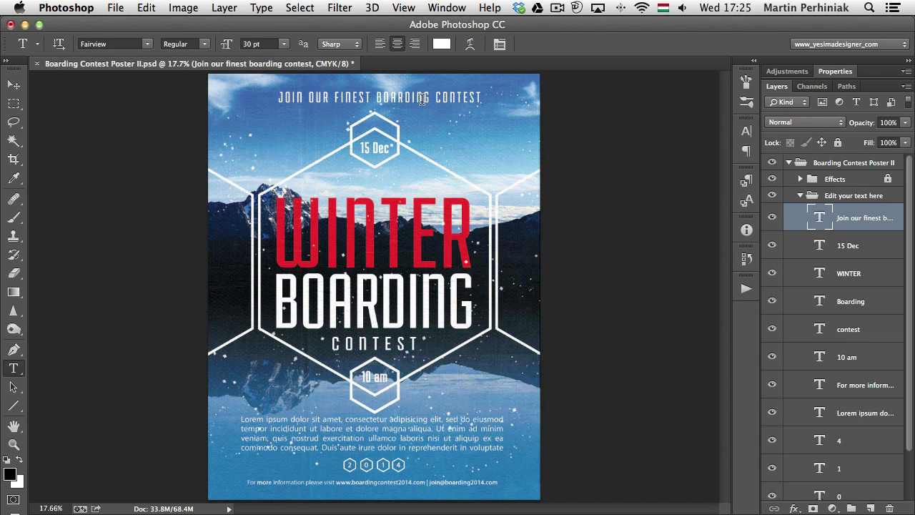
left_click(423, 98)
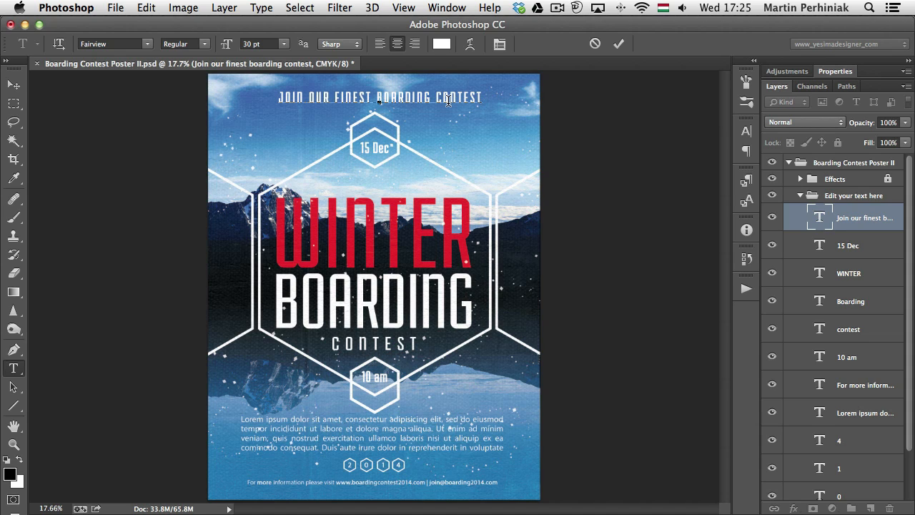
key("Left")
key("Left")
key("Return")
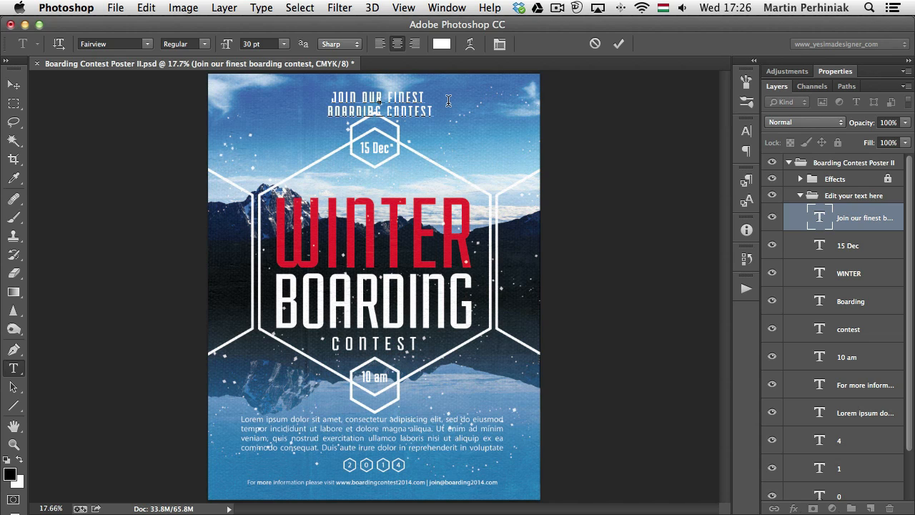
key("BackSpace")
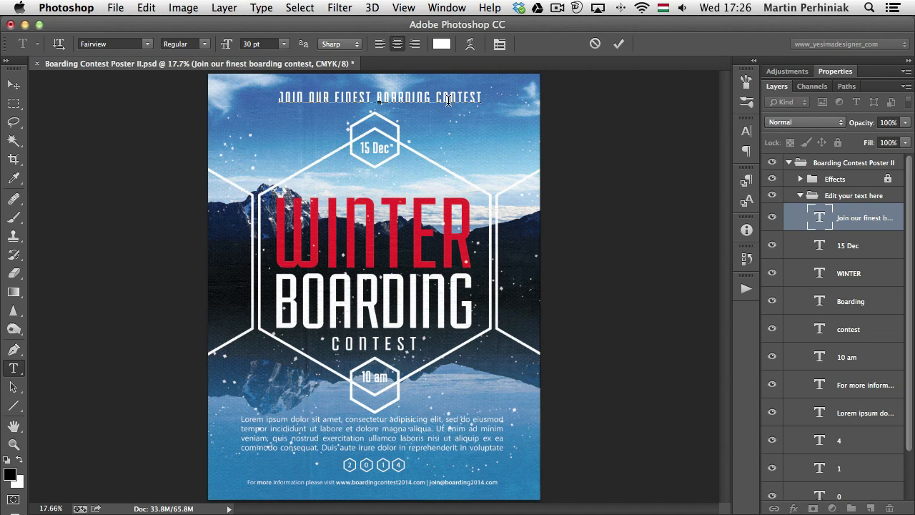
key("ctrl+Return")
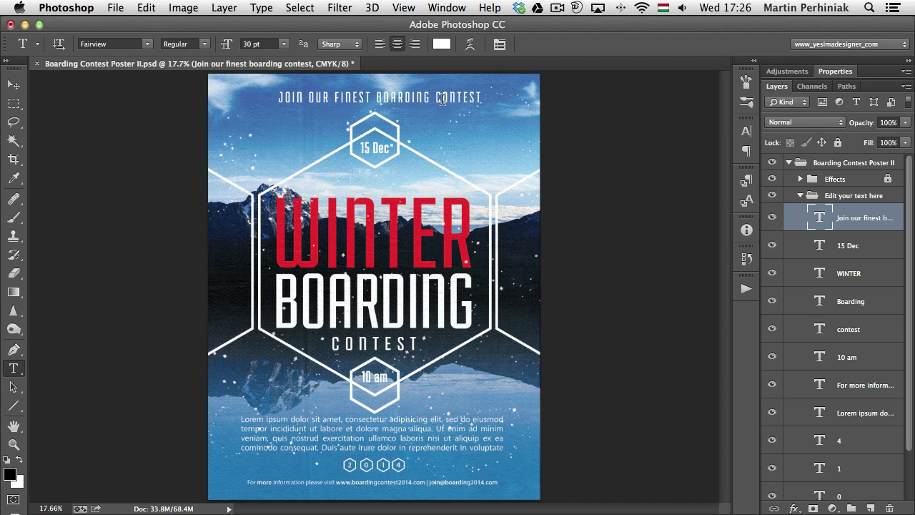
Change the heading's orientation to vertical and move it down along the poster's left edge
left_click(16, 371)
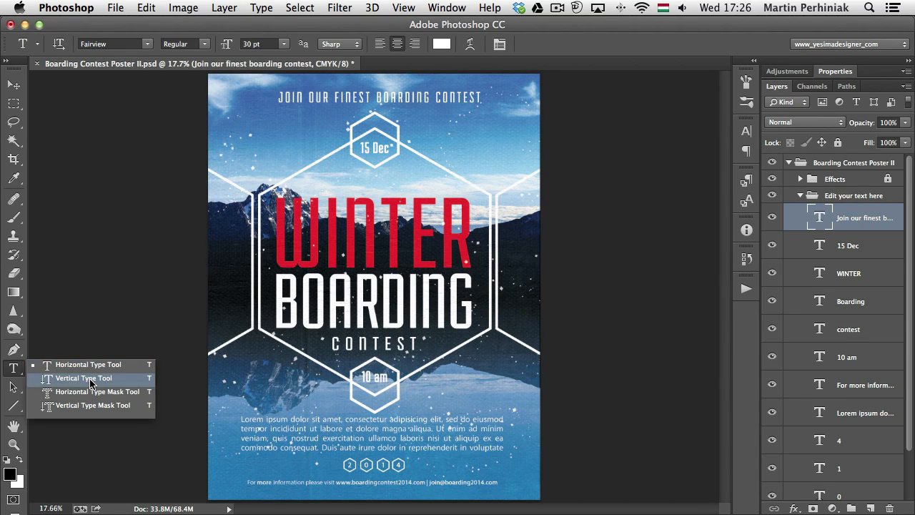
left_click(13, 369)
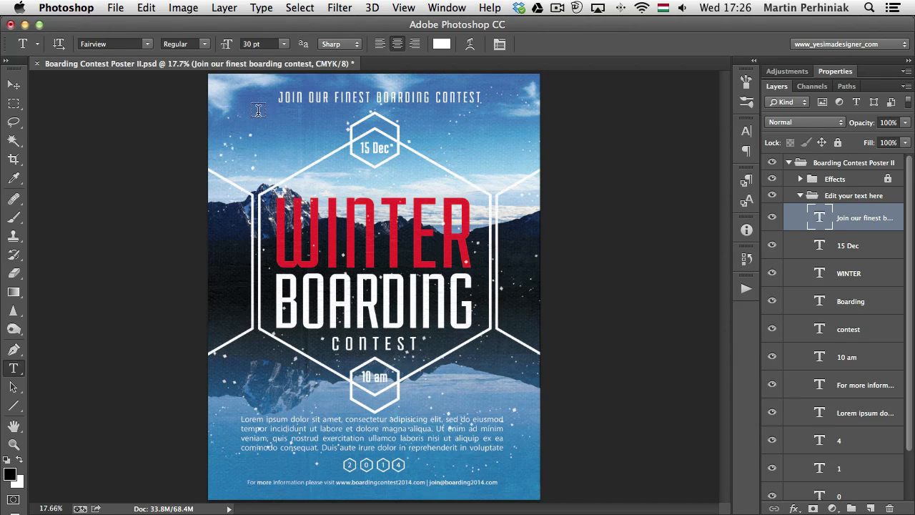
right_click(457, 105)
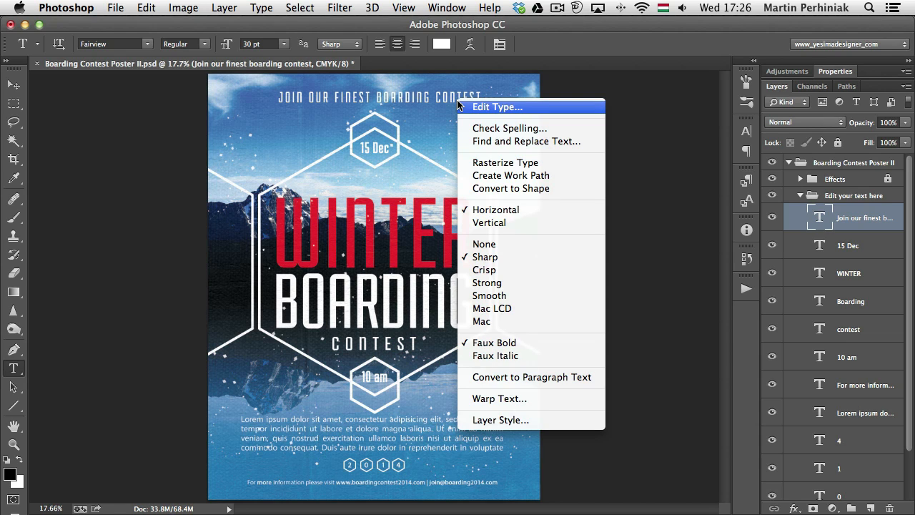
left_click(489, 225)
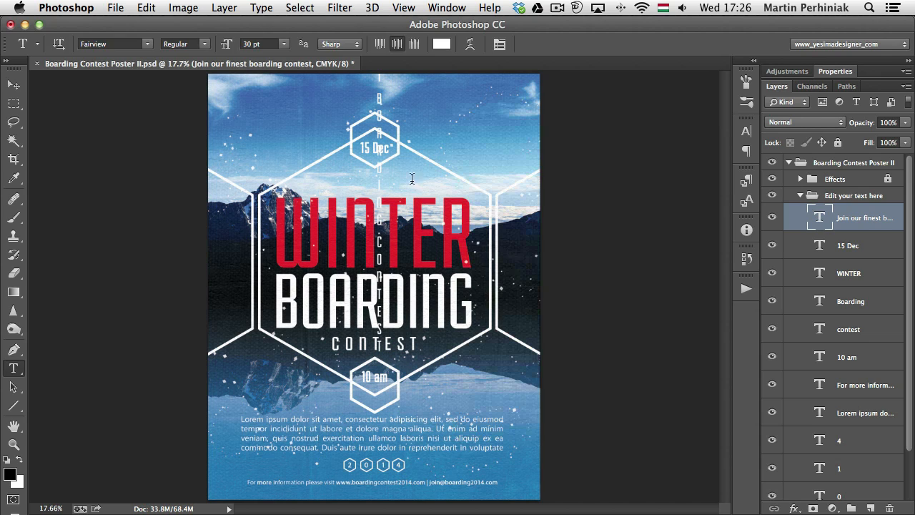
key("v")
left_click_drag(401, 158, 252, 283)
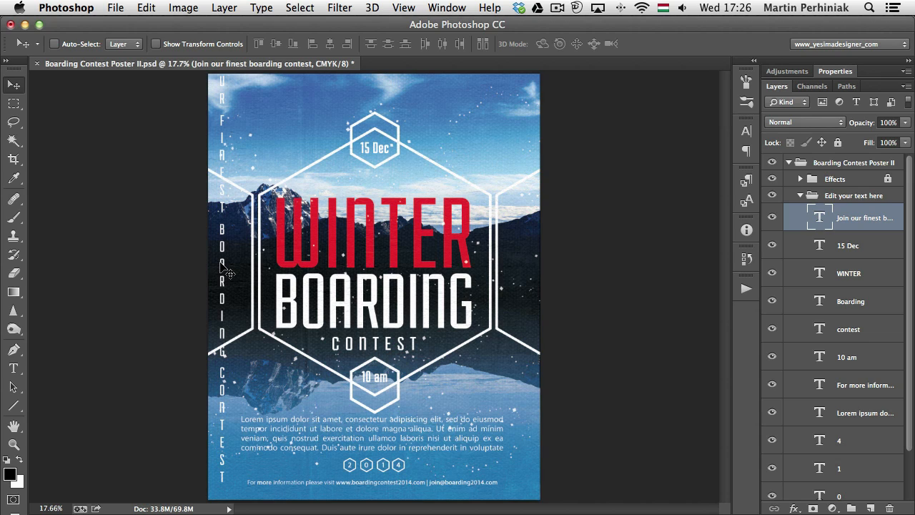
Return the heading to horizontal orientation and move it back to the top centre of the poster
right_click(223, 267)
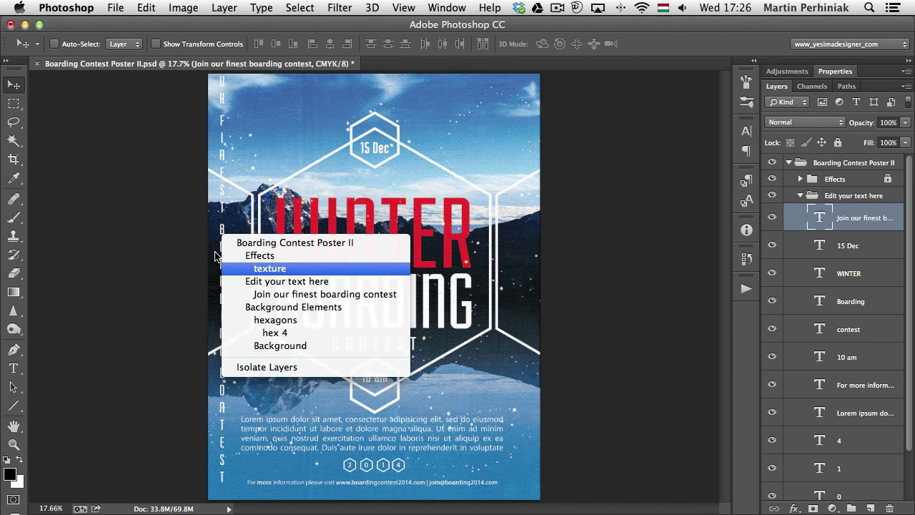
key("Escape")
key("t")
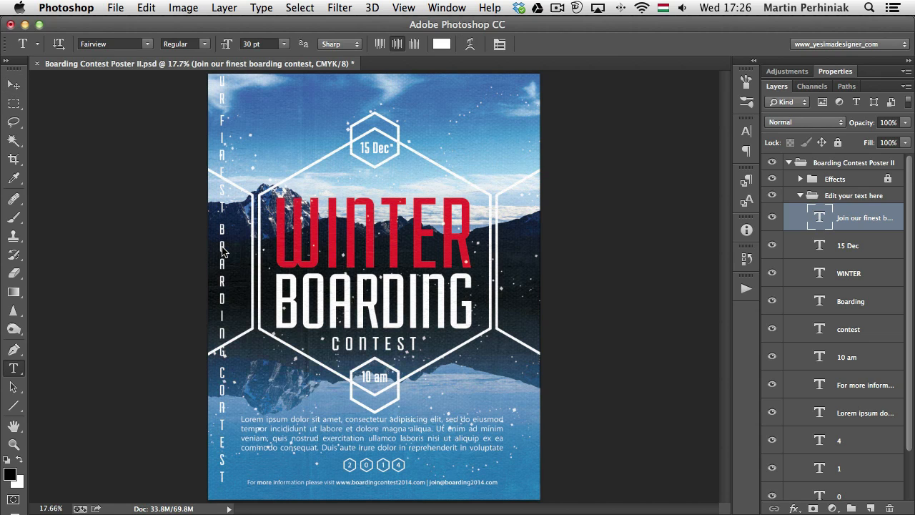
right_click(222, 246)
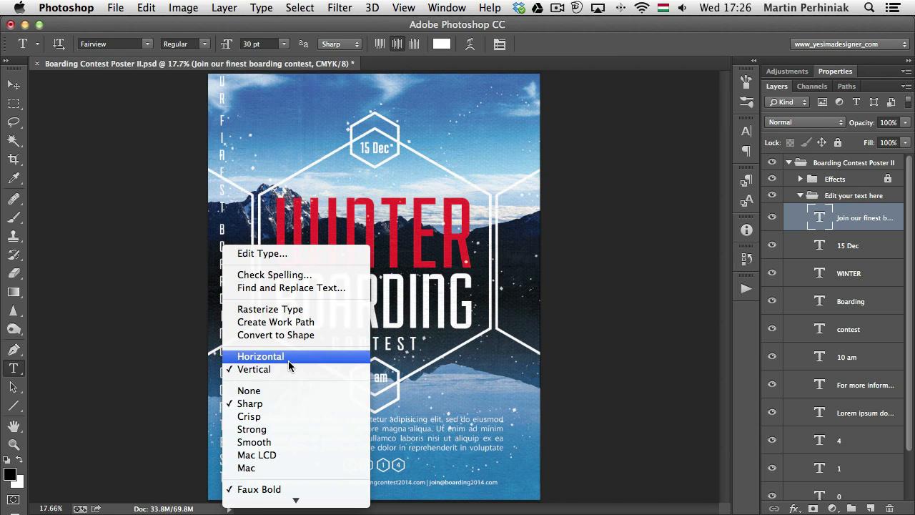
left_click(288, 360)
key("v")
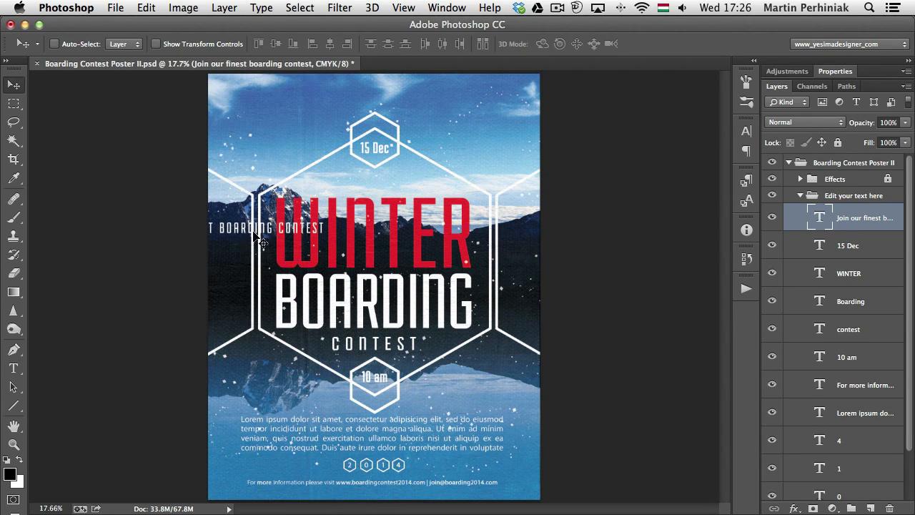
left_click_drag(256, 231, 403, 101)
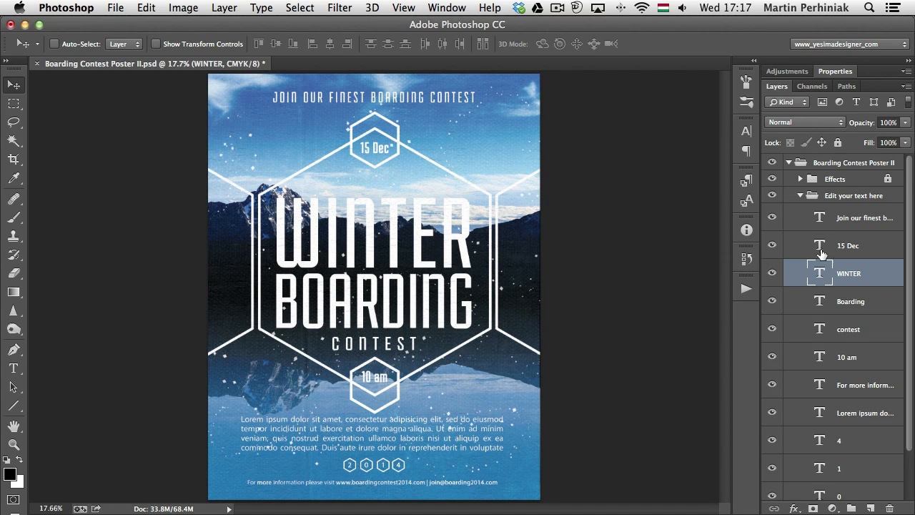
Change the colour of the whole WINTER text to red and commit the edit
double_click(820, 274)
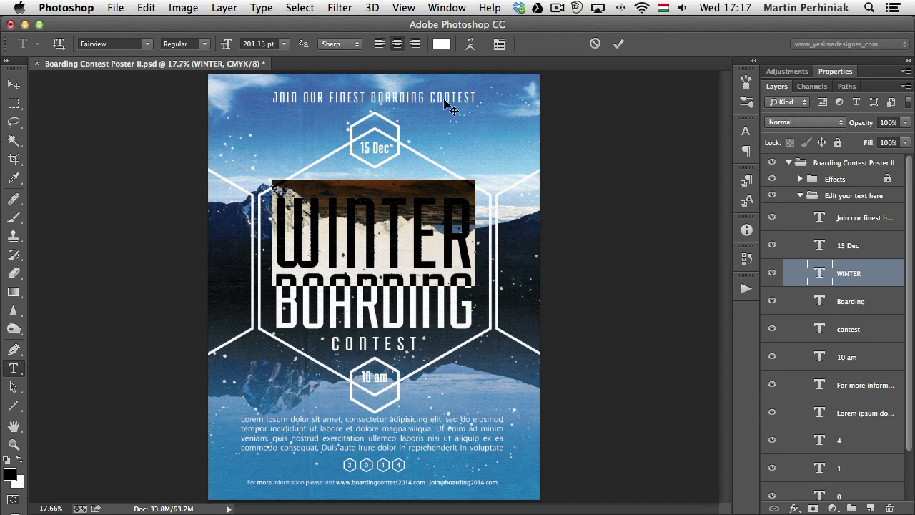
left_click(441, 47)
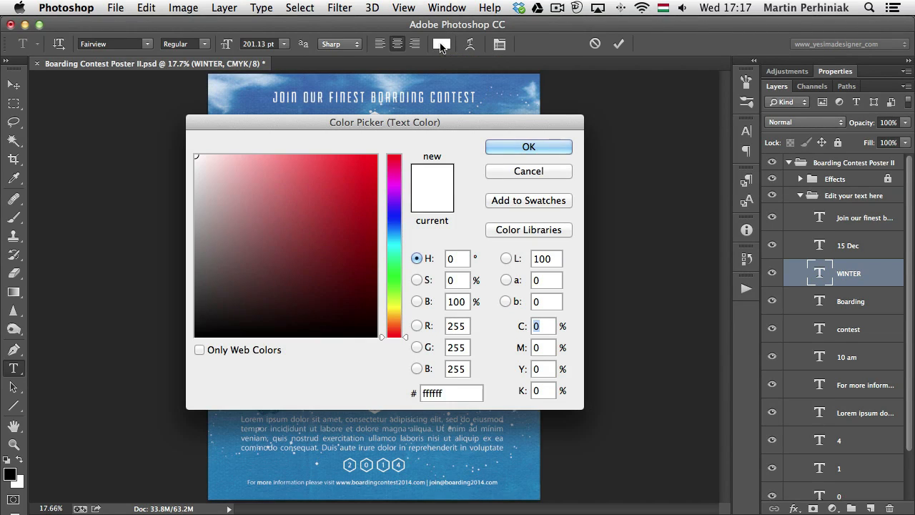
left_click(366, 160)
left_click(519, 143)
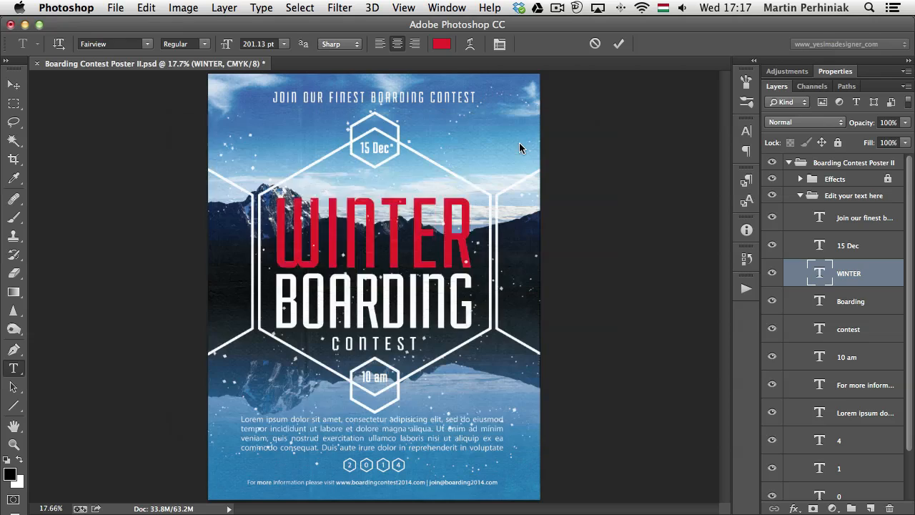
left_click(415, 221)
key("super")
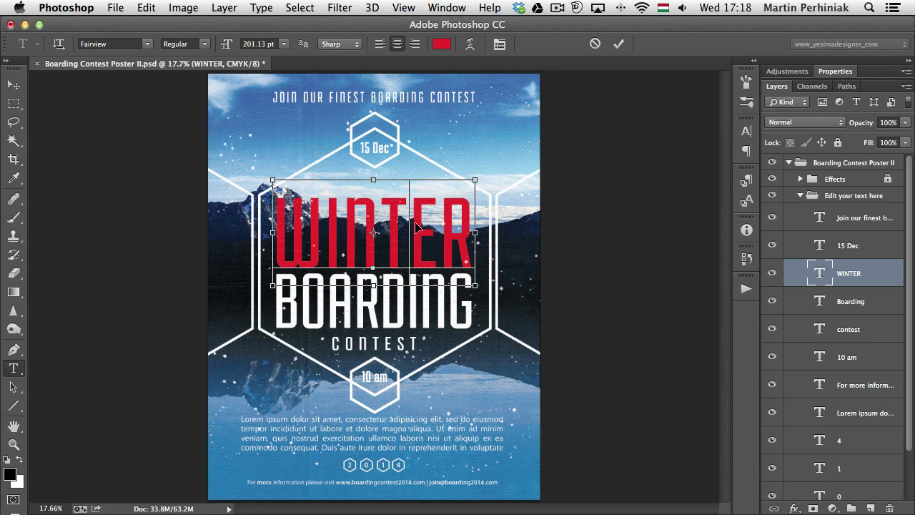
key("super")
key("super+Return")
key("v")
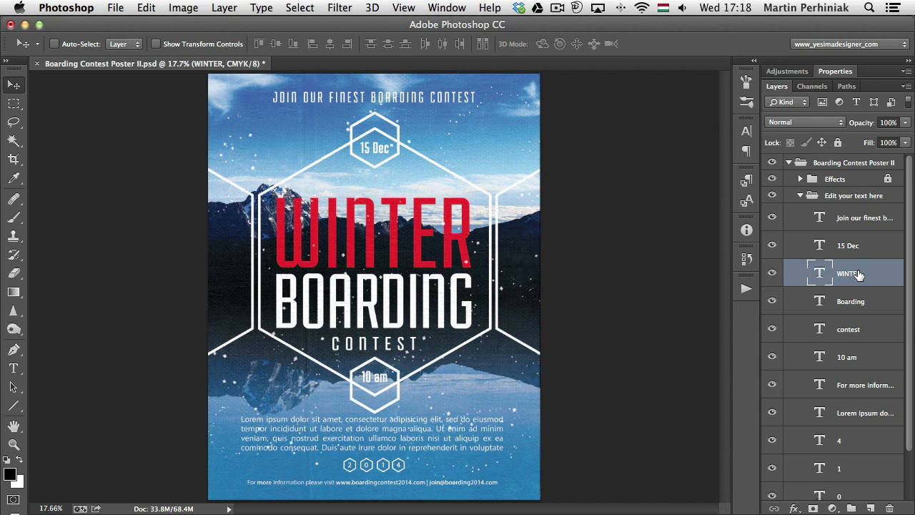
Pick a light blue foreground colour and fill the WINTER text layer with it
left_click(10, 477)
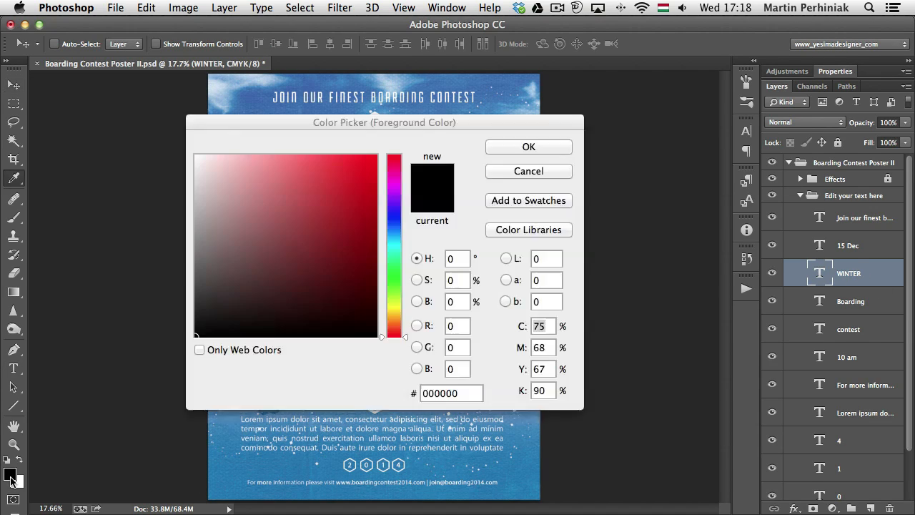
left_click(394, 232)
left_click(353, 178)
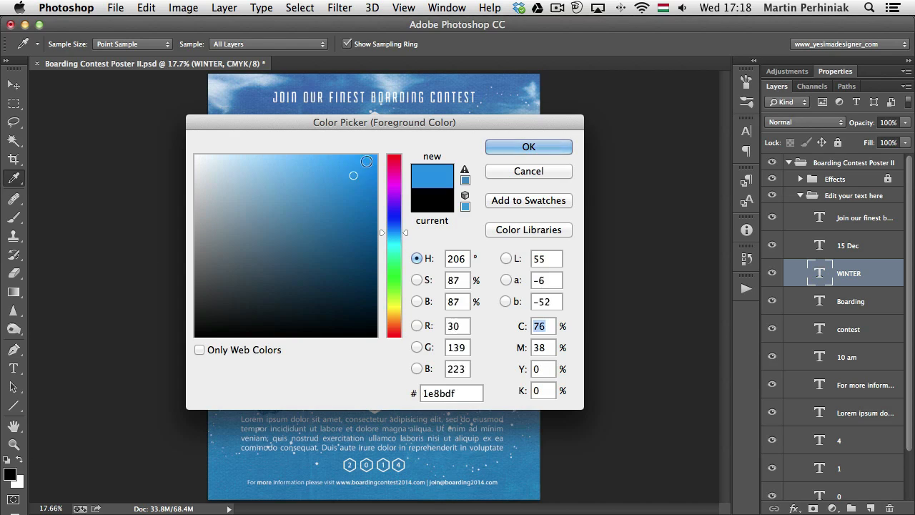
left_click(310, 174)
left_click(255, 151)
left_click(262, 167)
left_click(528, 146)
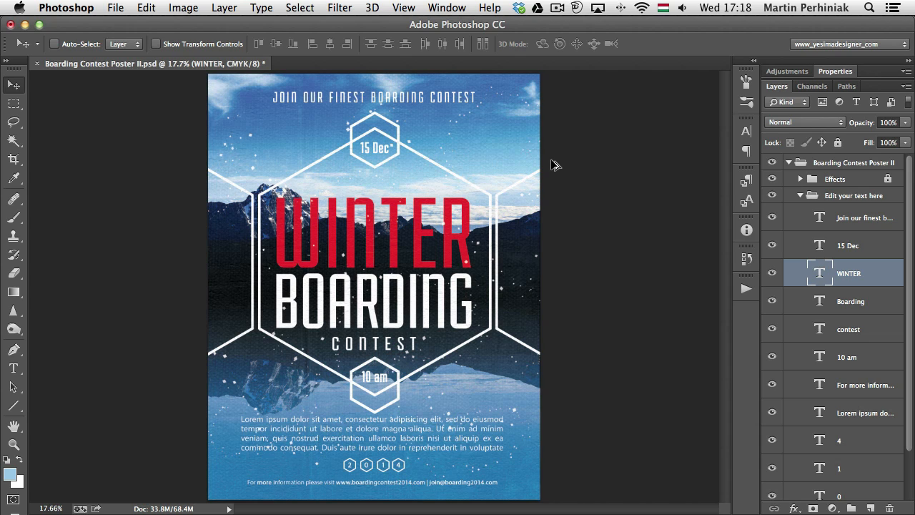
key("alt+BackSpace")
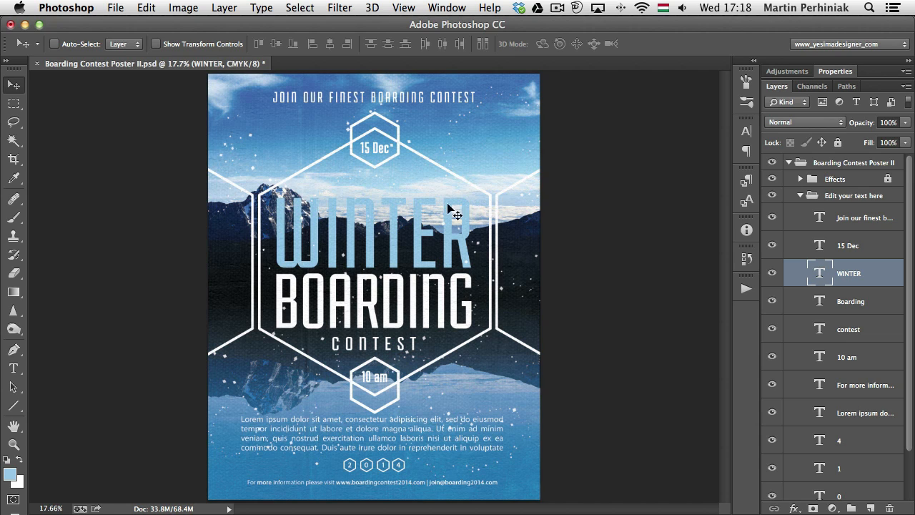
Recolour only the letters N and T of WINTER with the white background colour and commit the edit
key("t")
left_click(345, 228)
left_click_drag(345, 227, 407, 233)
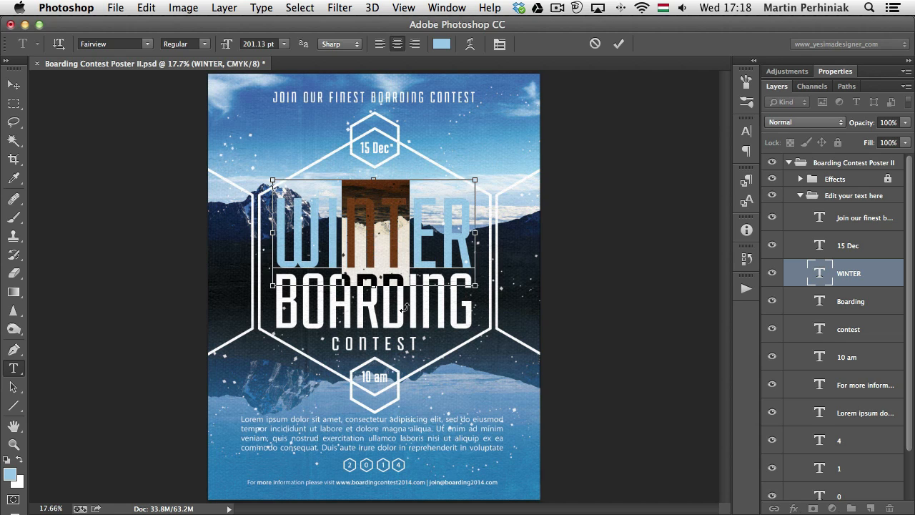
key("super+BackSpace")
key("super+Return")
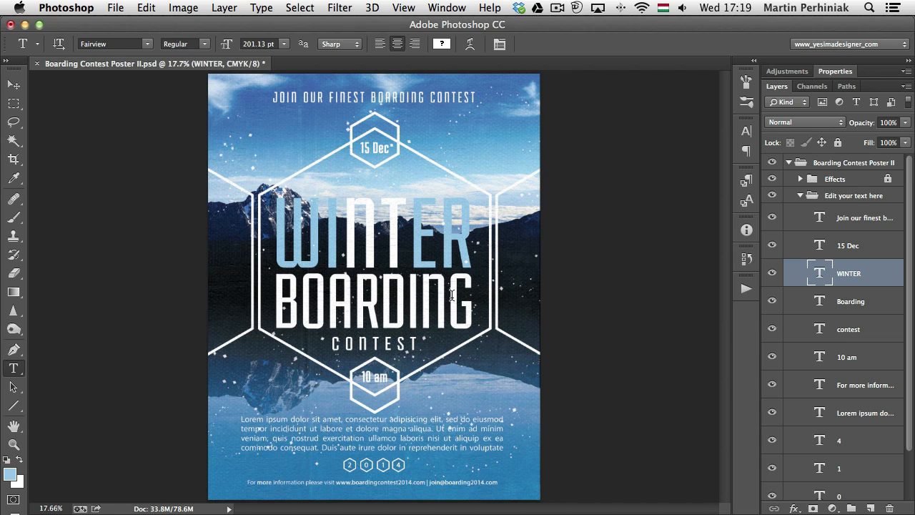
Add a red Color Overlay style to the WINTER text layer, toggle it off and on, and open its settings
double_click(884, 277)
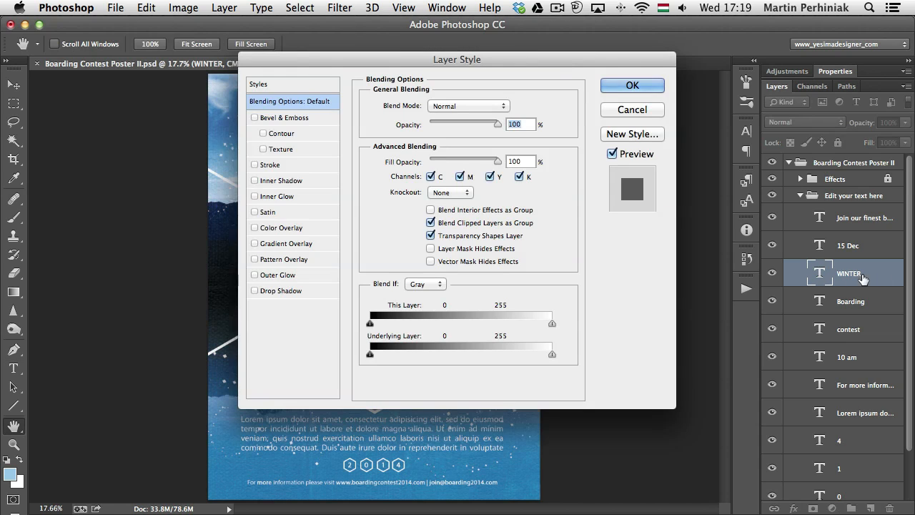
left_click(256, 228)
left_click_drag(353, 62, 575, 67)
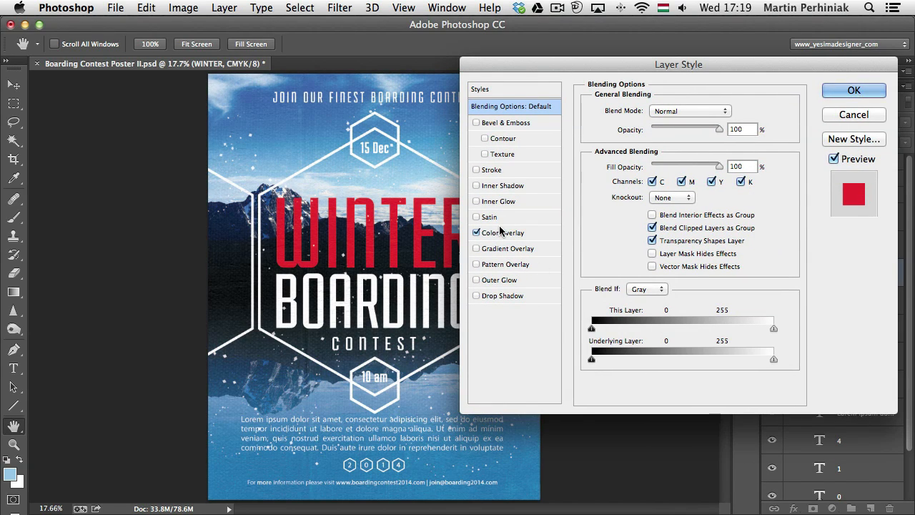
left_click(476, 233)
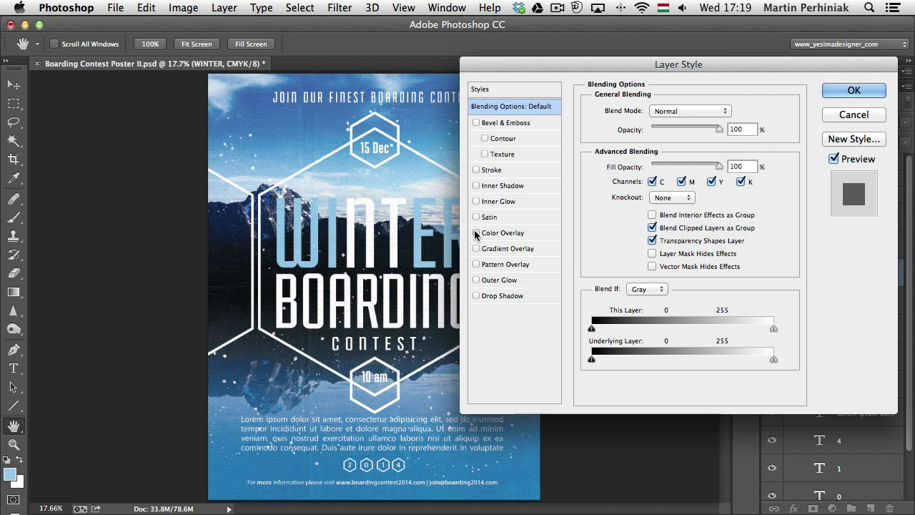
left_click(476, 233)
left_click(489, 233)
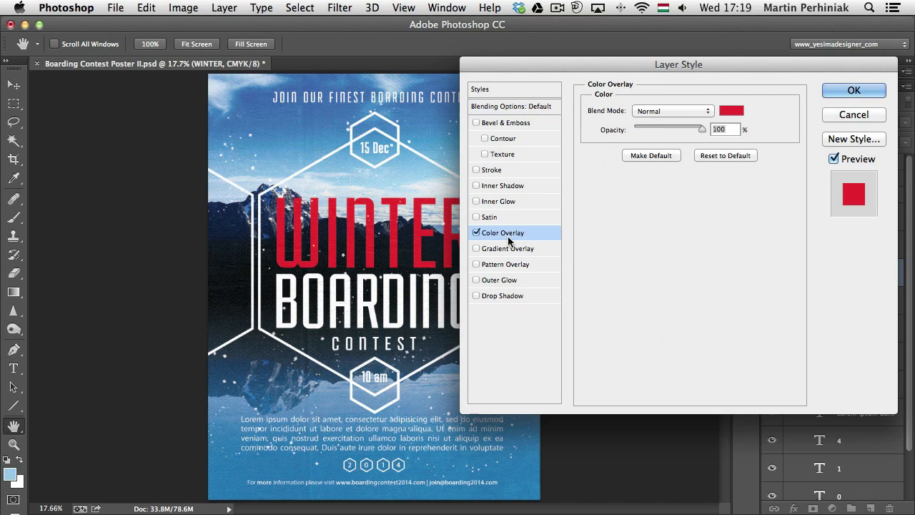
Try the Overlay and Linear Light blend modes for the colour overlay, and finish with Soft Light
left_click(650, 113)
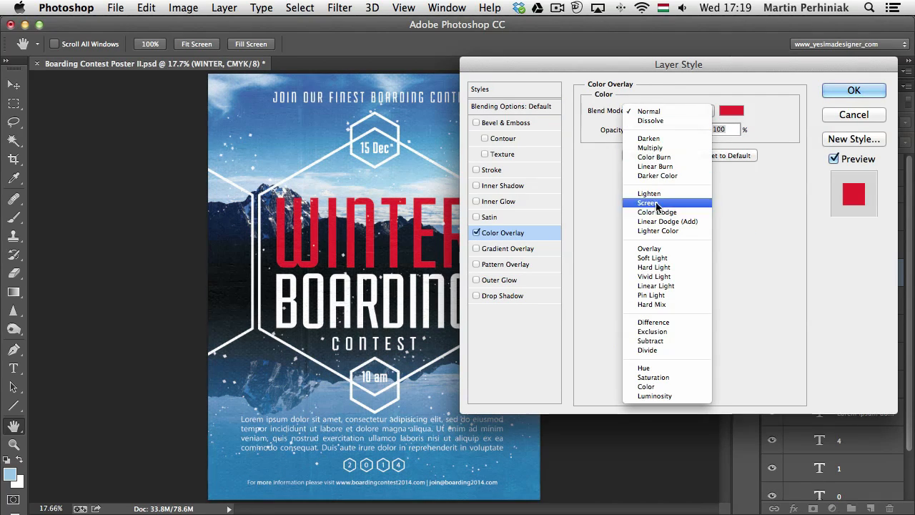
left_click(653, 250)
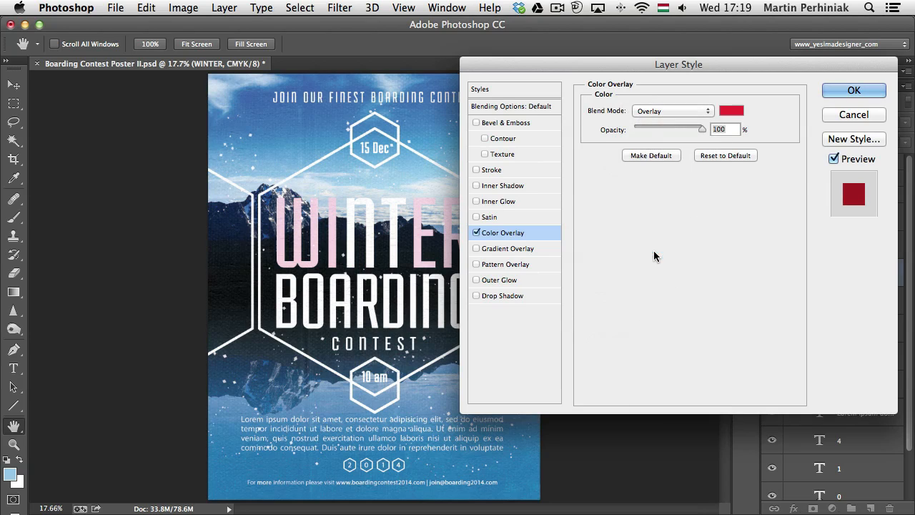
left_click(640, 114)
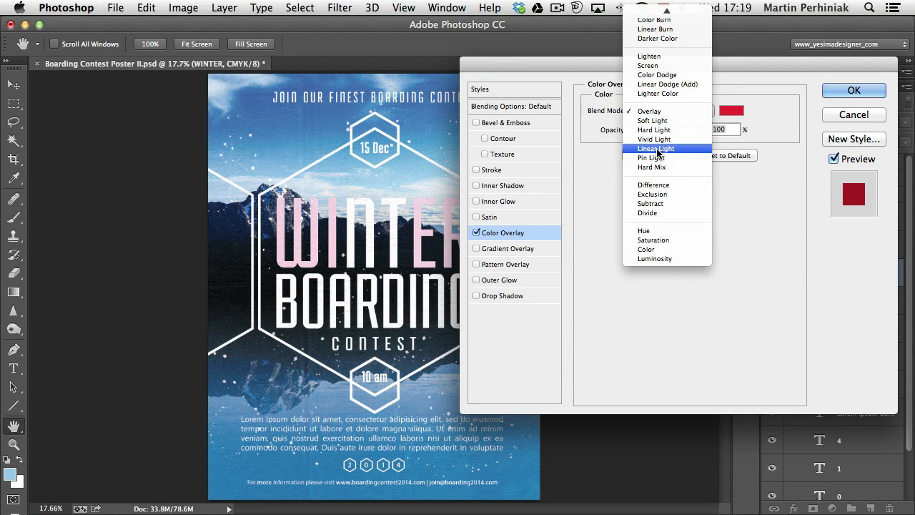
left_click(656, 148)
left_click(668, 112)
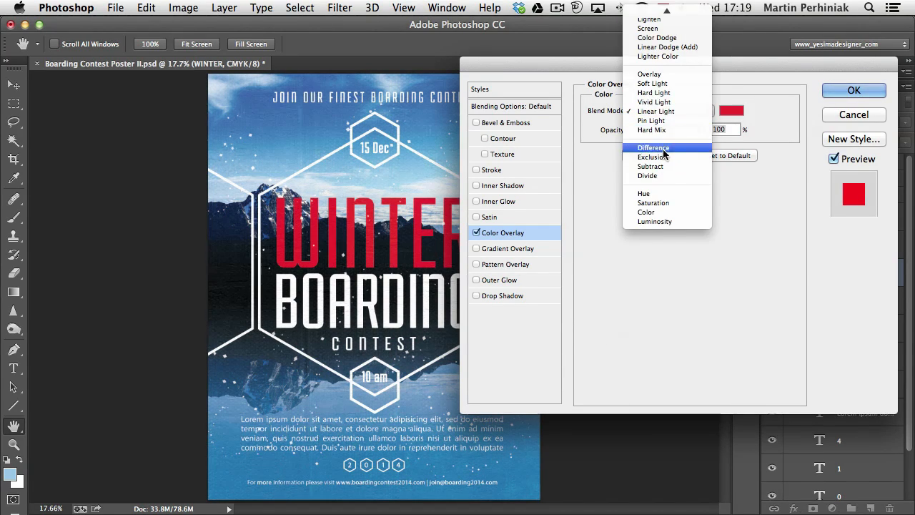
left_click(654, 83)
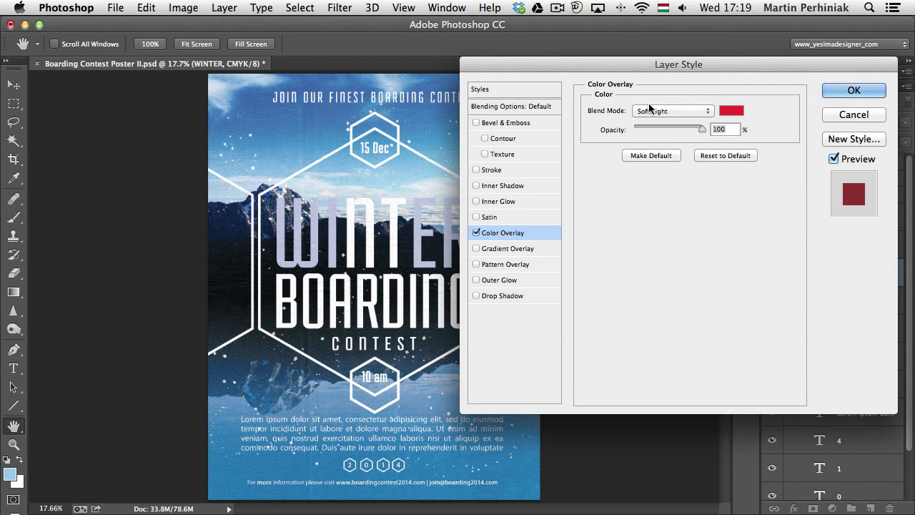
left_click_drag(675, 126, 734, 126)
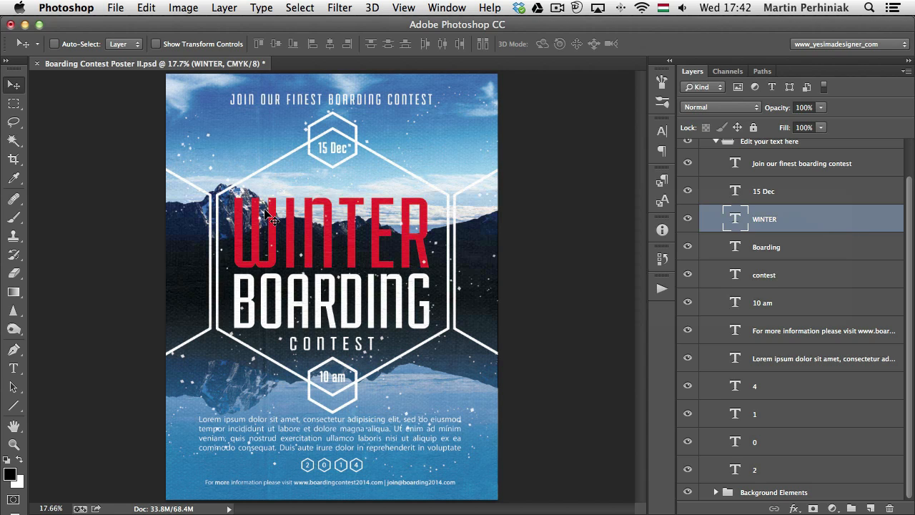
Convert the WINTER text layer to a shape and display its paths with the Path Selection tool
right_click(793, 221)
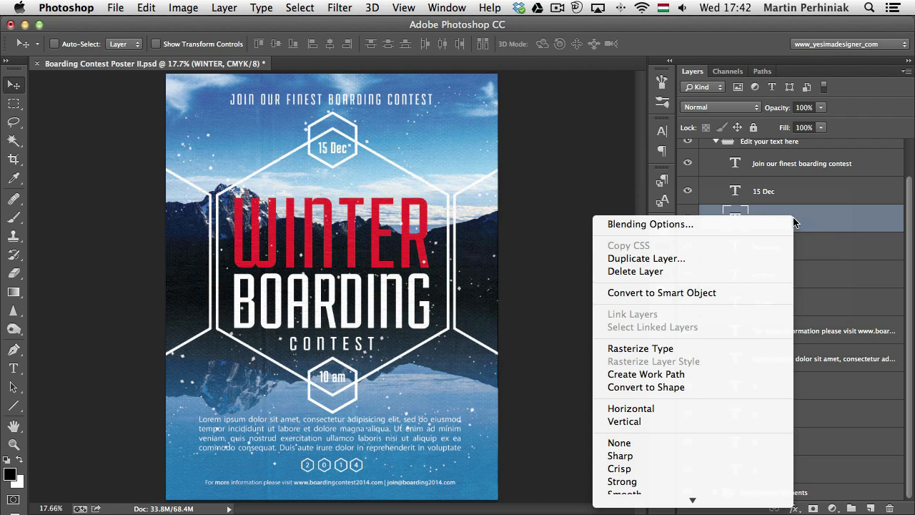
left_click(694, 386)
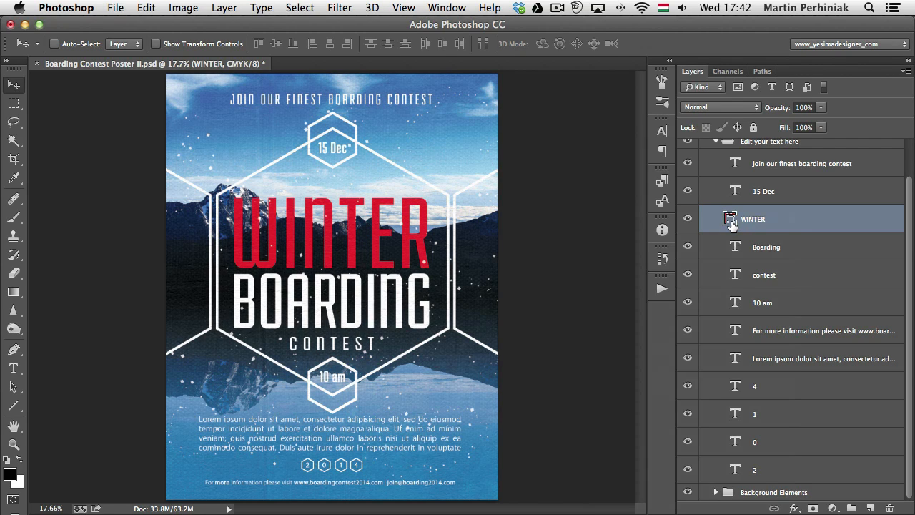
key("a")
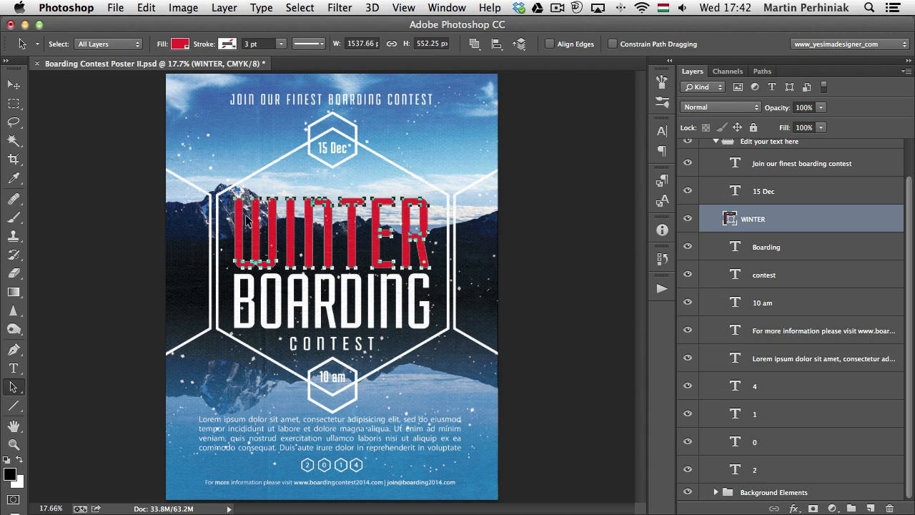
Select only the W path in the WINTER shape and move it slightly upward
left_click(213, 220)
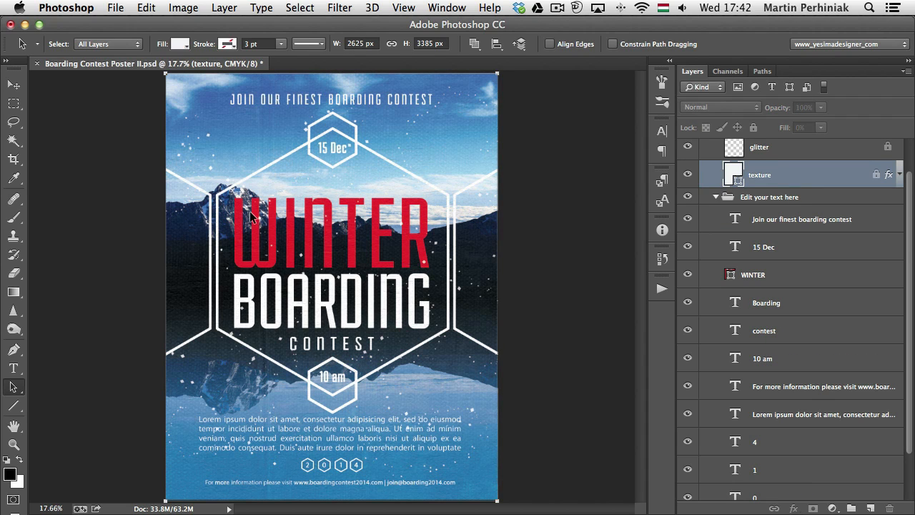
left_click(760, 275)
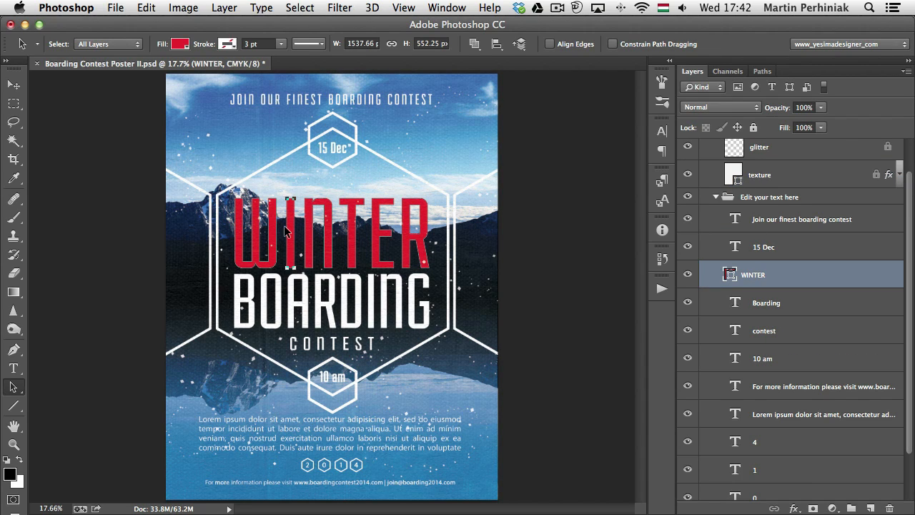
left_click(261, 225)
left_click(310, 218)
left_click_drag(256, 238, 268, 225)
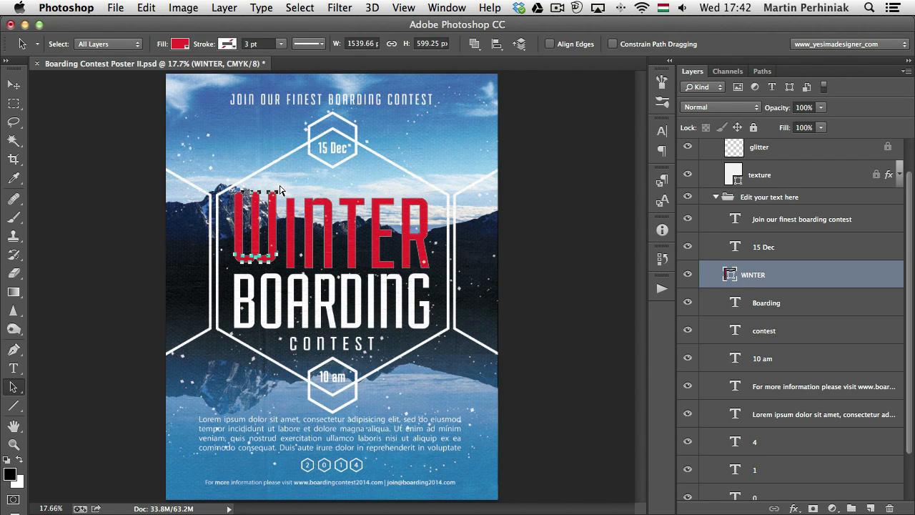
Try rotating the letter W clockwise by about 25 degrees with Free Transform and cancel it
key("ctrl+t")
left_click_drag(280, 187, 326, 212)
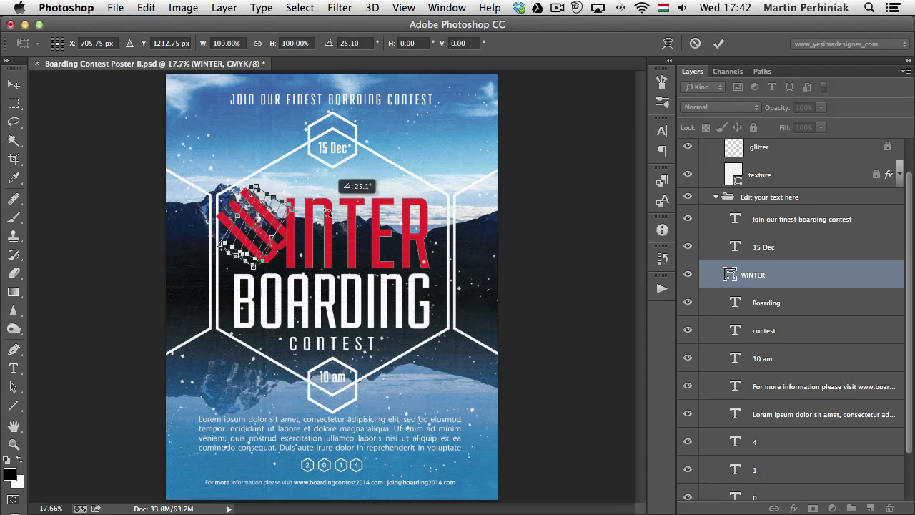
key("Escape")
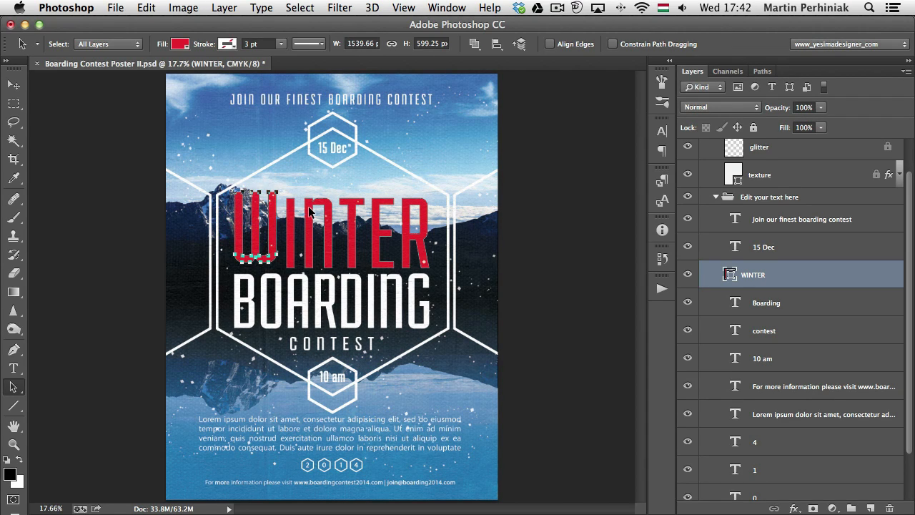
Undo the move of the letter W
key("alt+super+z")
key("alt+super+z")
key("alt+super+z")
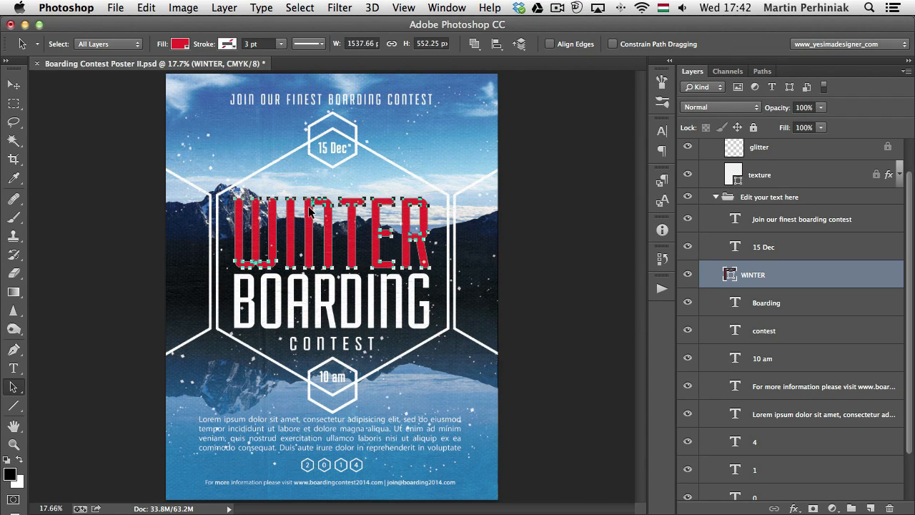
key("alt+super+z")
Select the upper anchor points of the W with the Direct Selection tool and stretch its stems up to the poster's top edge
left_click_drag(20, 389, 75, 401)
left_click(236, 192)
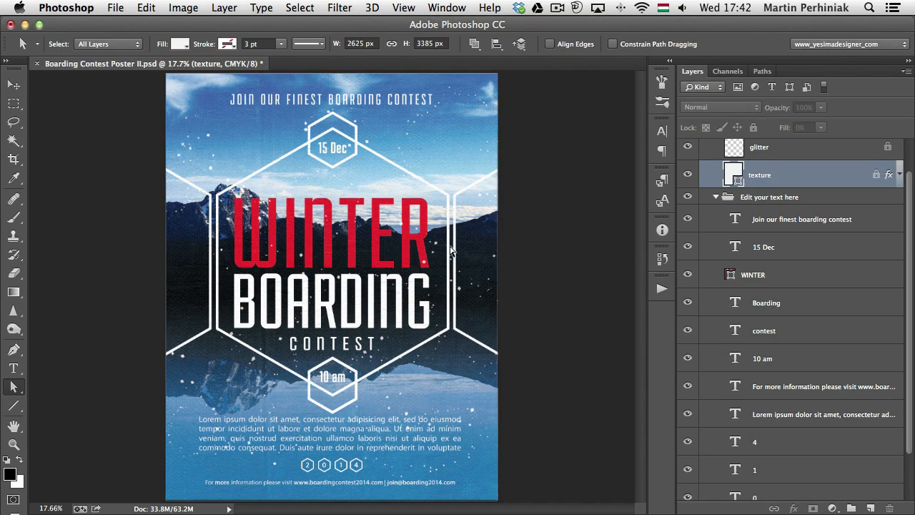
left_click(776, 277)
left_click_drag(227, 191, 283, 209)
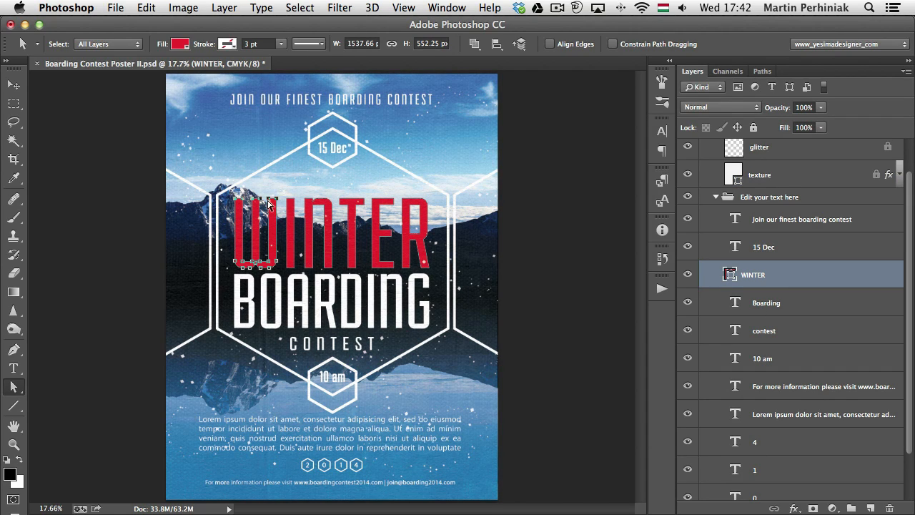
key("shift+Up")
key("shift+Up")
key("shift+Up")
key("shift+Up")
key("shift+Up")
key("shift+Up")
key("shift+Up")
key("shift+Up")
key("shift+Up")
key("shift+Up")
key("shift+Up")
key("shift+Up")
key("shift+Up")
key("shift+Up")
key("shift+Up")
key("shift+Up")
key("shift+Up")
key("shift+Up")
key("shift+Up")
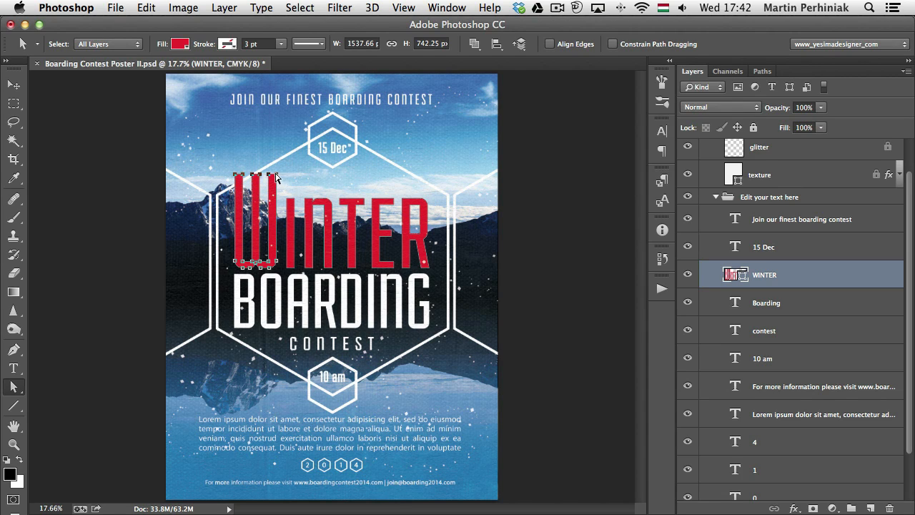
left_click_drag(275, 177, 269, 74)
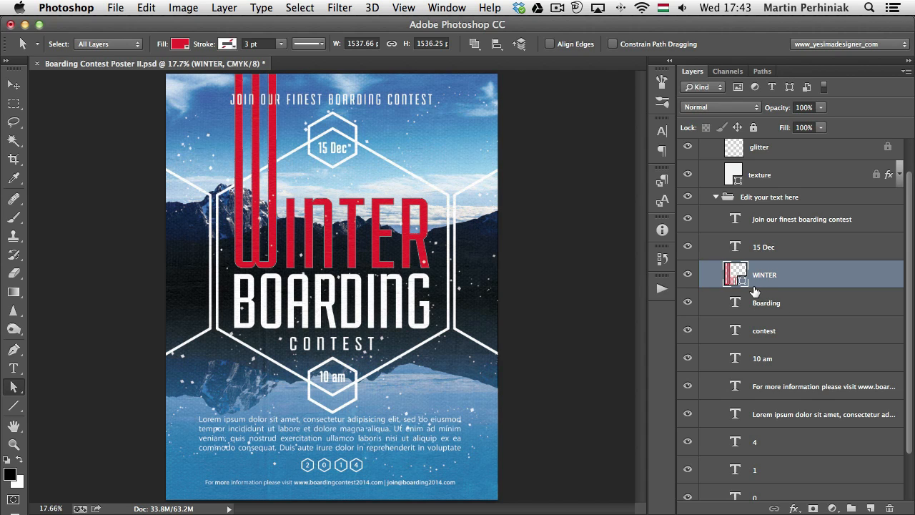
Subtract a thin horizontal rectangle about 1982 px wide from the WINTER shape, cutting across the middle of all its letters
key("p")
left_click(13, 405)
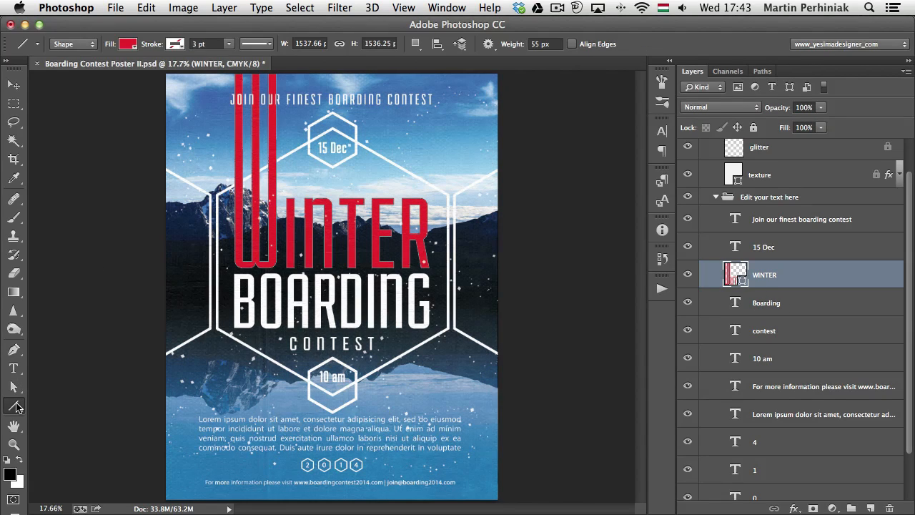
left_click(58, 406)
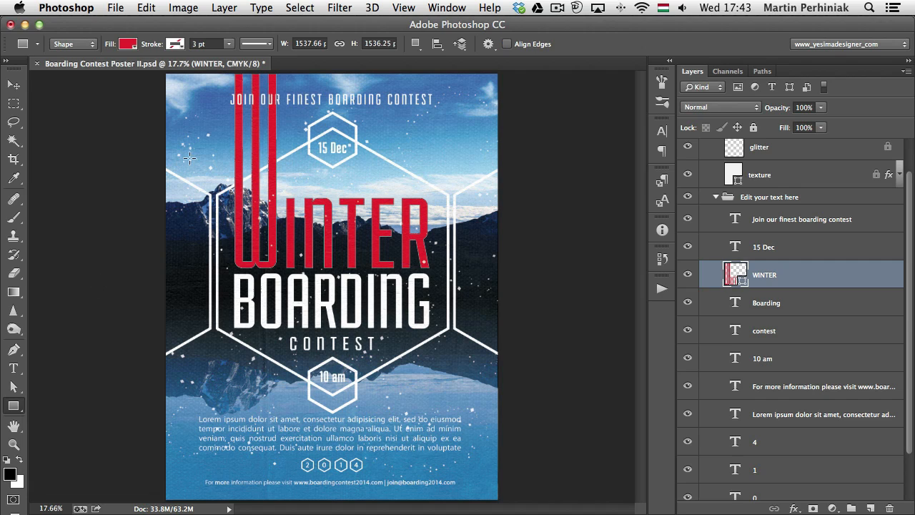
left_click(416, 44)
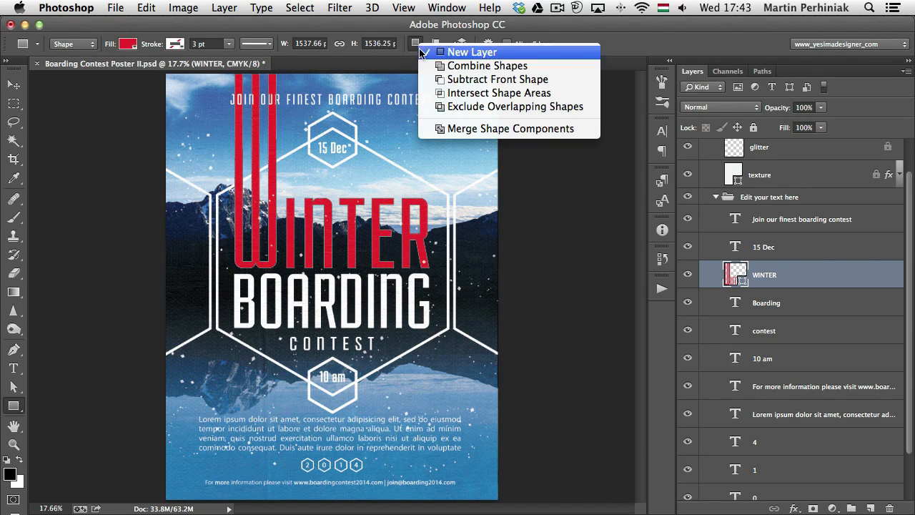
left_click(450, 79)
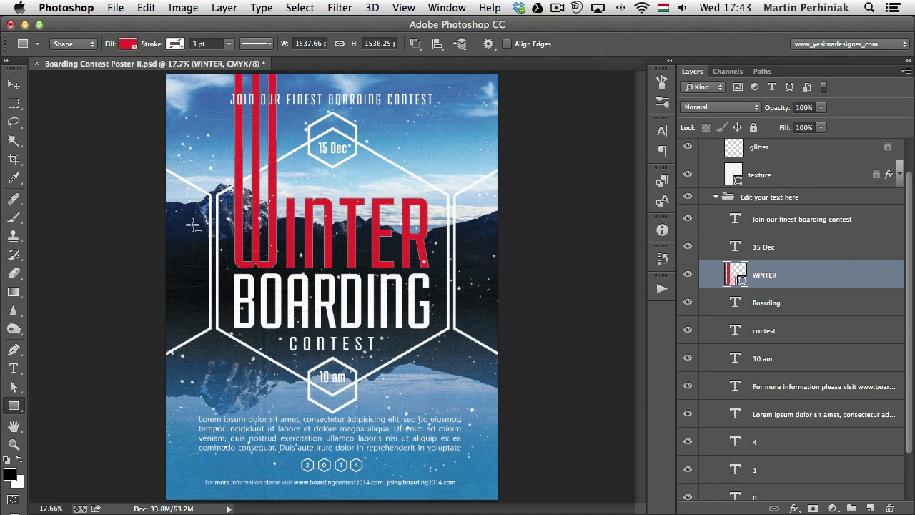
left_click_drag(198, 225, 449, 238)
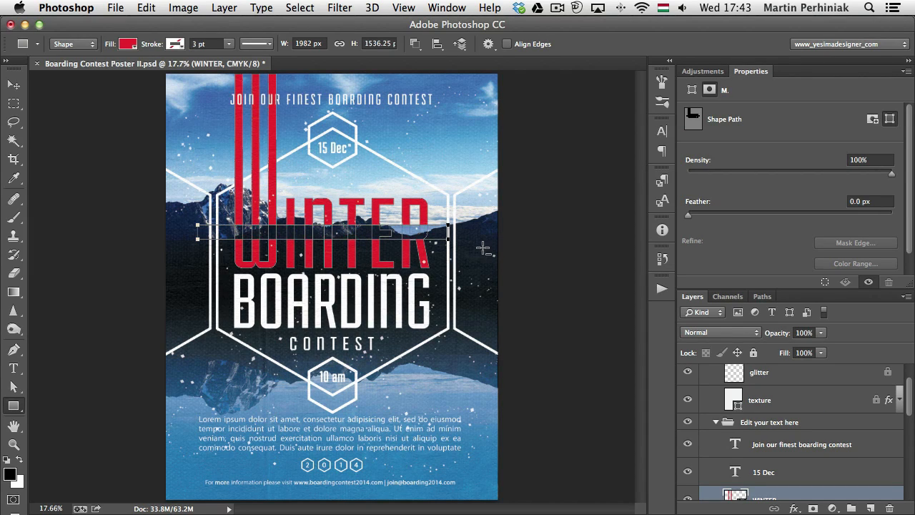
Reselect the WINTER shape layer and move the subtracting rectangle slightly lower across the letters
key("a")
left_click(465, 227)
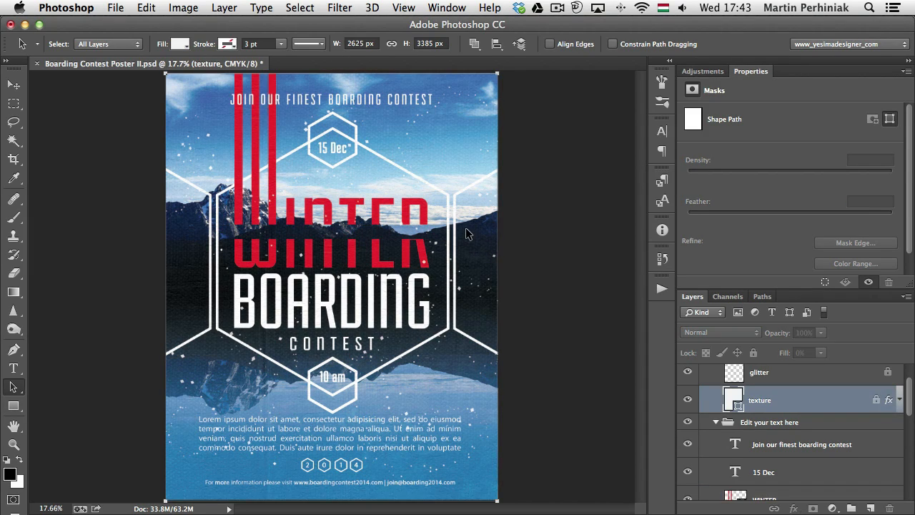
scroll(783, 418, "down", 4)
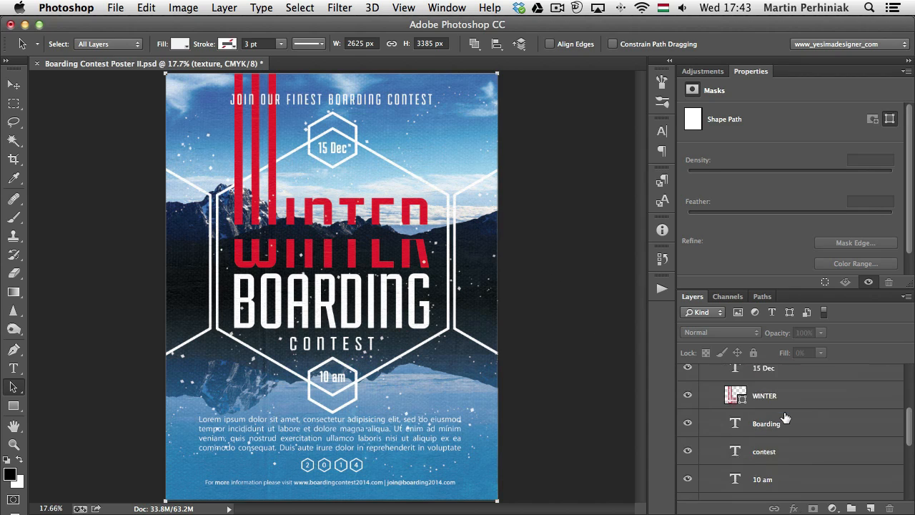
double_click(754, 74)
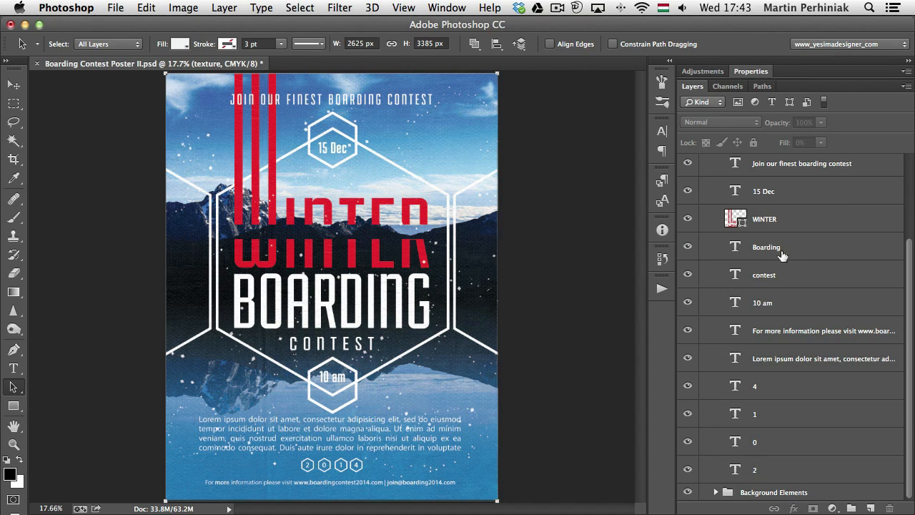
left_click(739, 222)
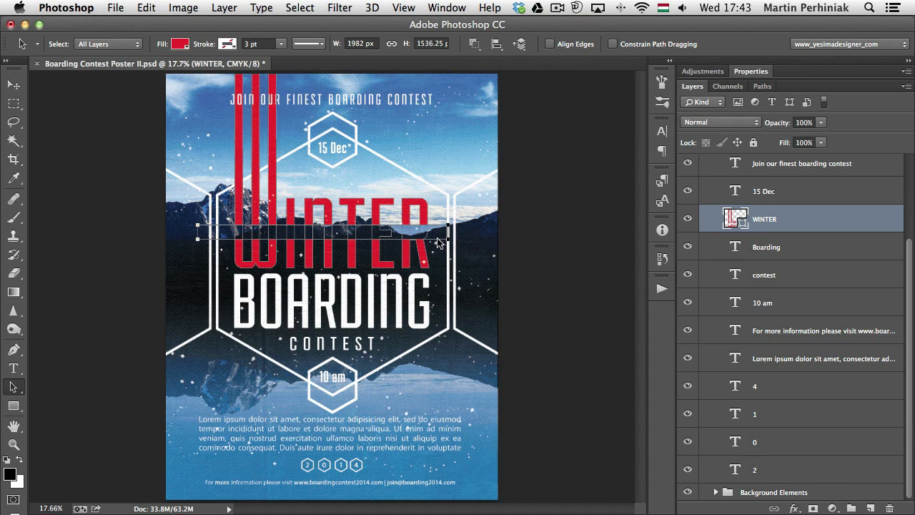
left_click_drag(433, 240, 434, 251)
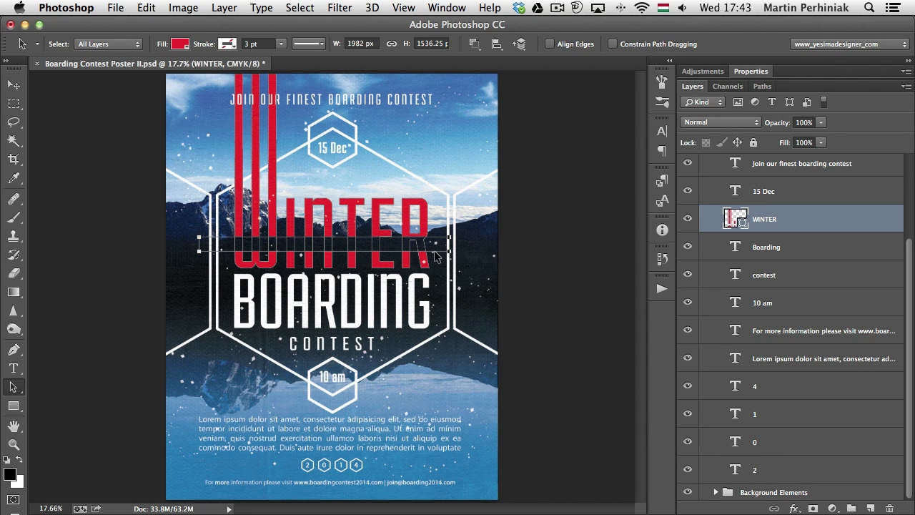
Convert the WINTER text layer to a smart object
left_click(578, 223)
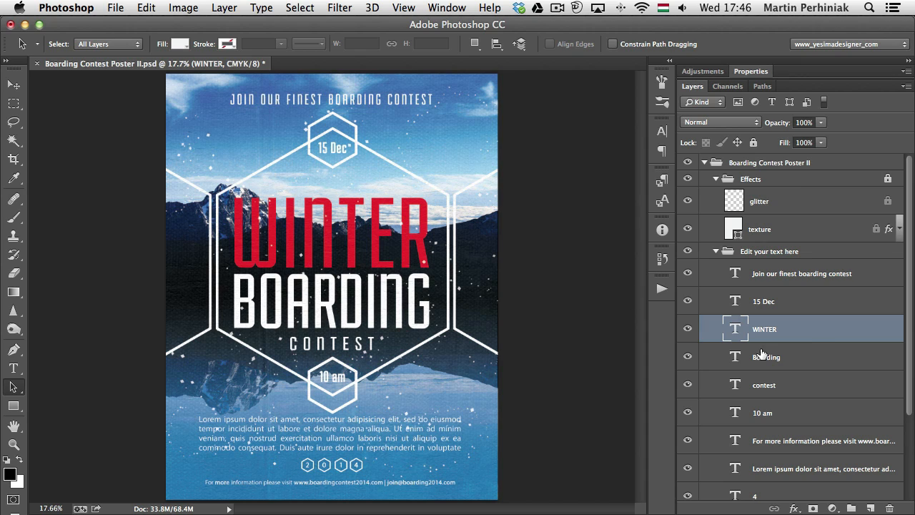
right_click(805, 337)
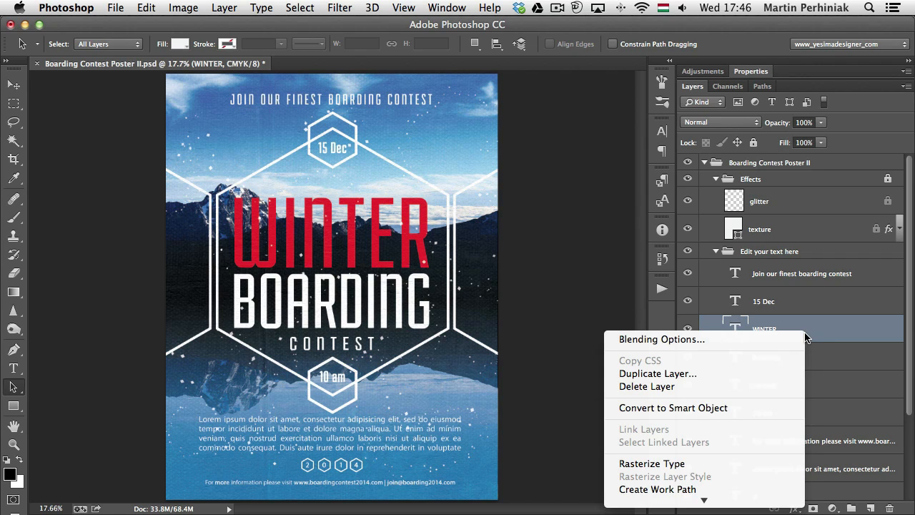
left_click(679, 408)
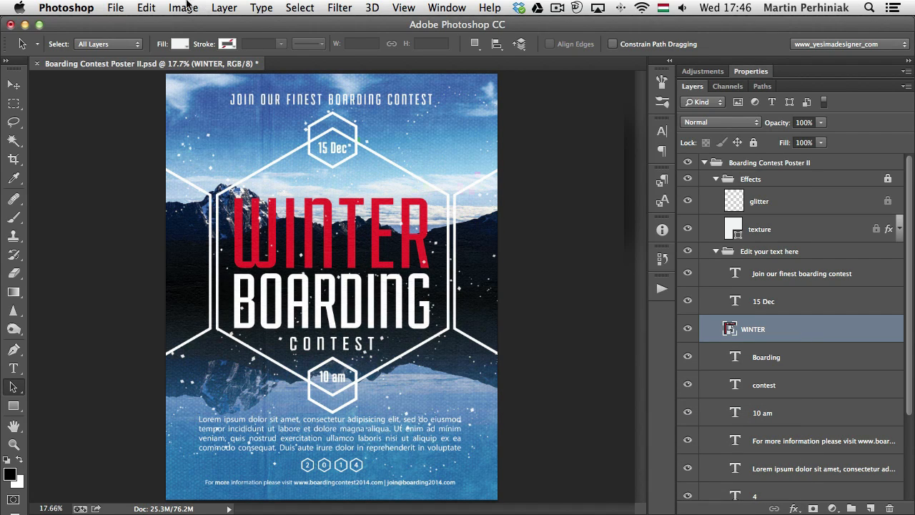
Apply the Twirl distort filter to the WINTER smart object with an angle of 57°
left_click(340, 7)
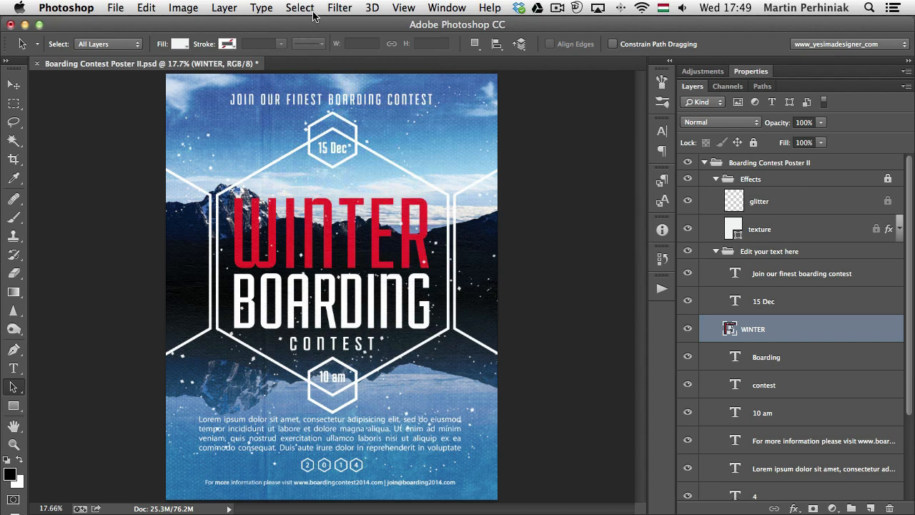
left_click(337, 14)
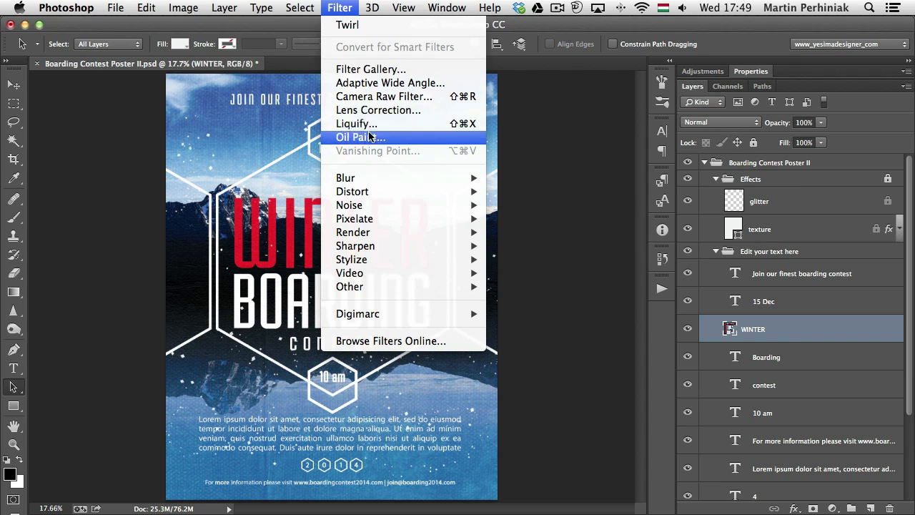
mouse_move(400, 191)
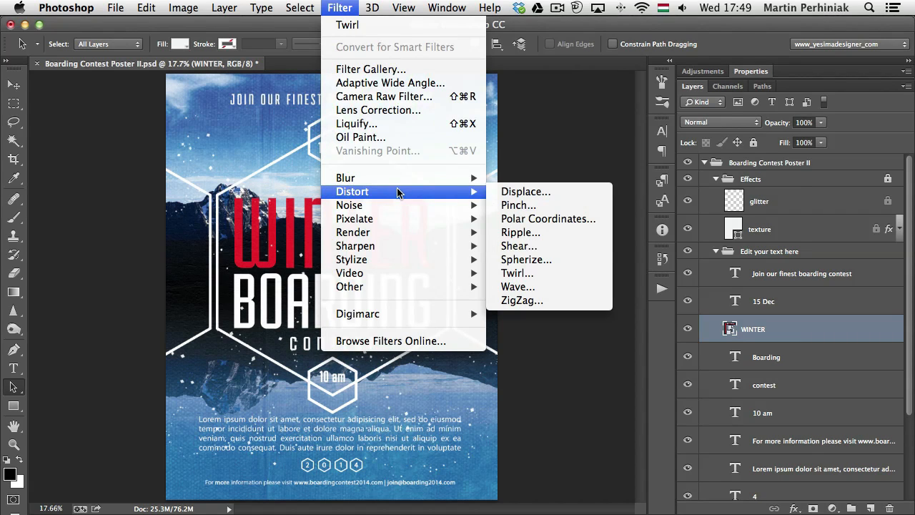
left_click(536, 274)
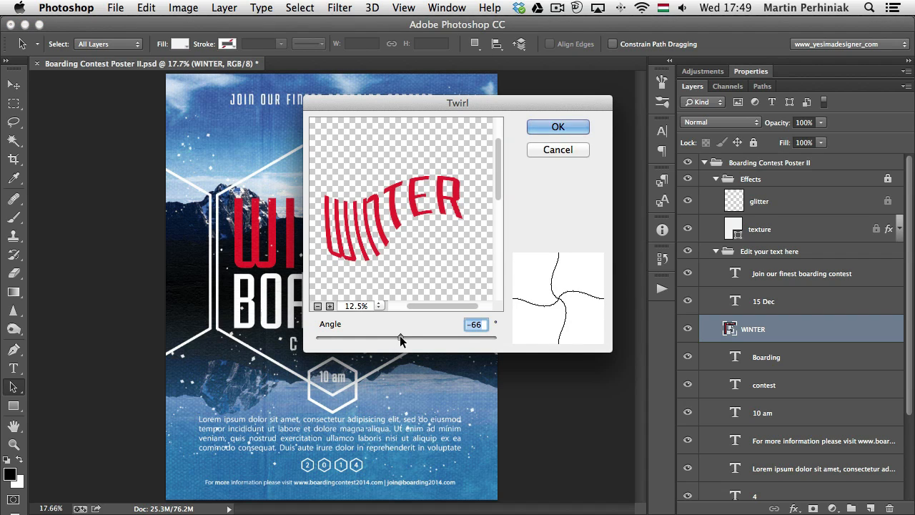
left_click_drag(404, 336, 410, 336)
left_click(543, 126)
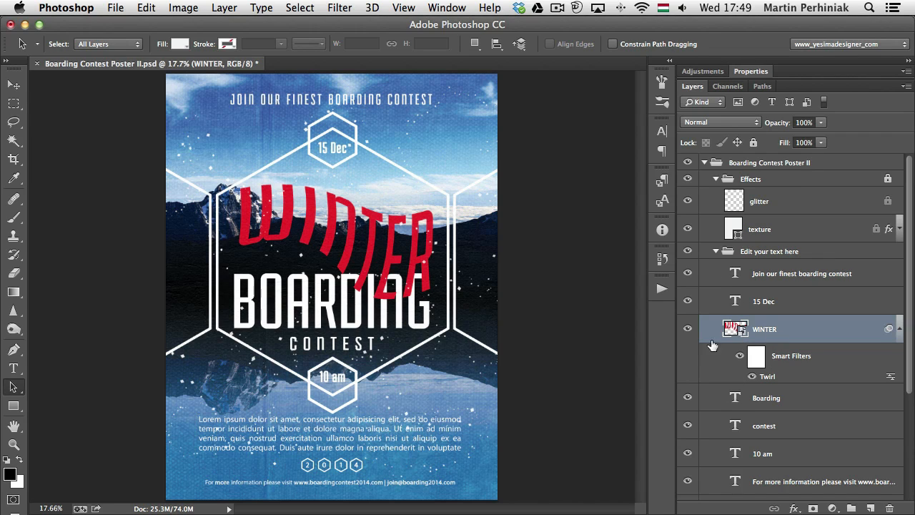
Check the Twirl smart filter's settings without changing them and hide the filter on WINTER
left_click(751, 377)
left_click(752, 376)
double_click(769, 378)
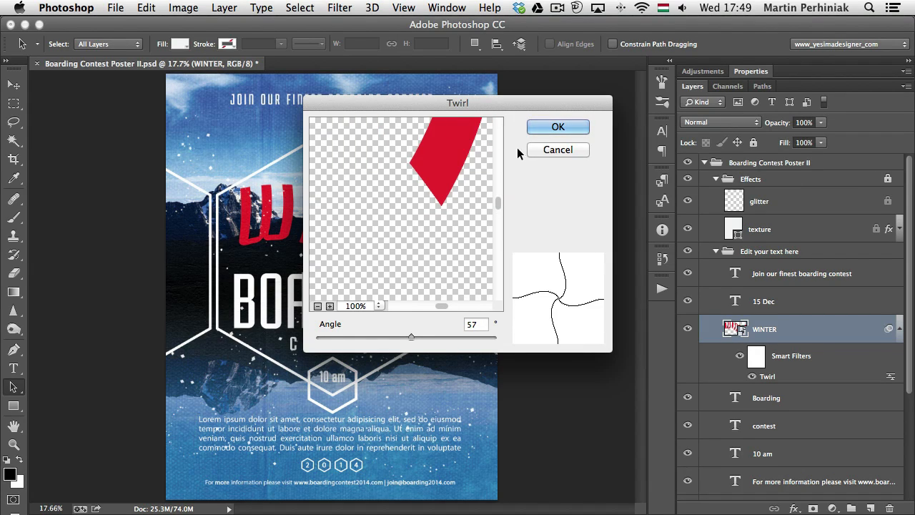
left_click(575, 148)
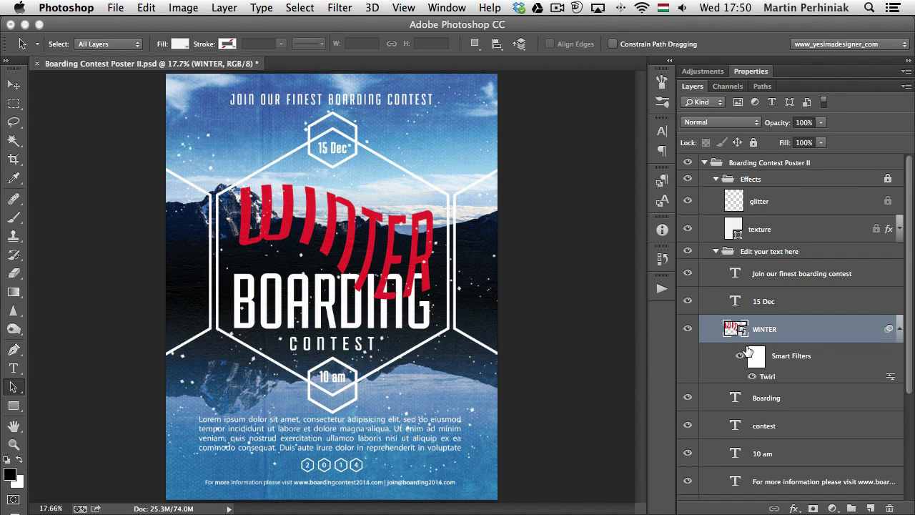
left_click(752, 377)
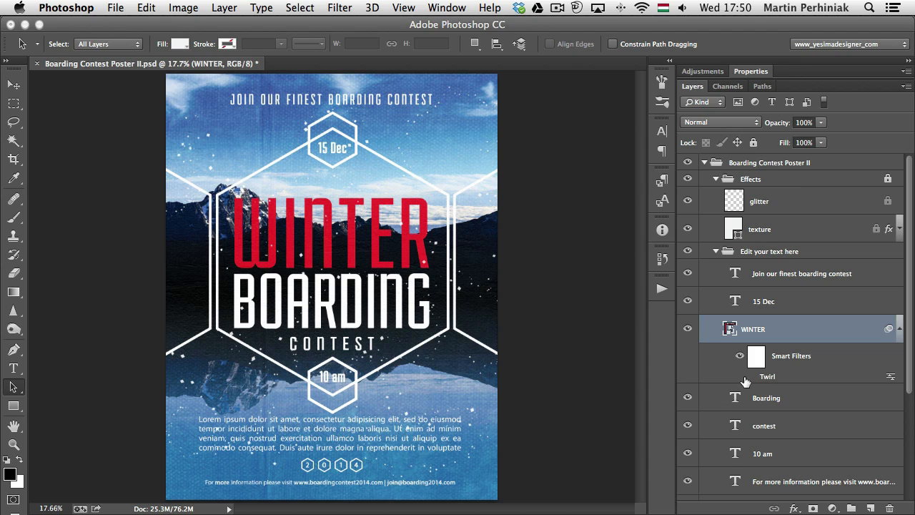
Distort the WINTER smart object by pulling its upper-right corner down and inward so the letters shrink towards the R
key("ctrl+t")
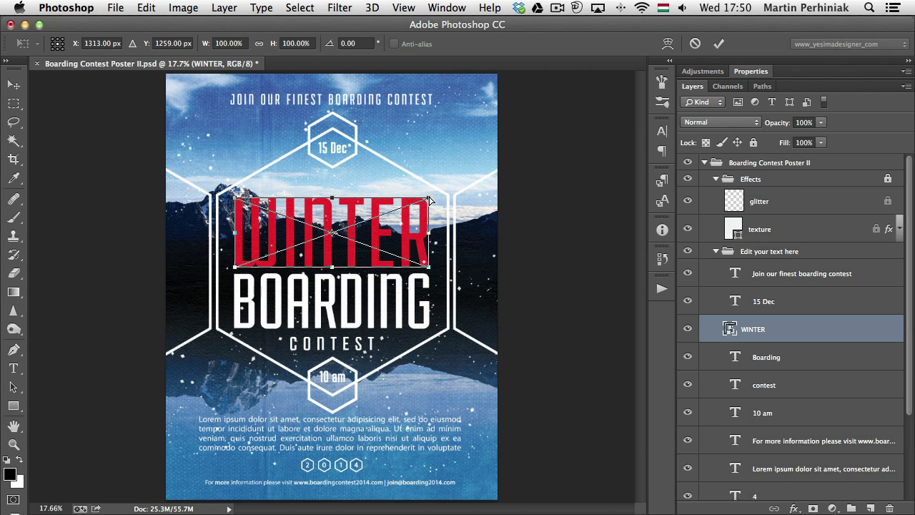
left_click_drag(430, 199, 411, 243)
key("Return")
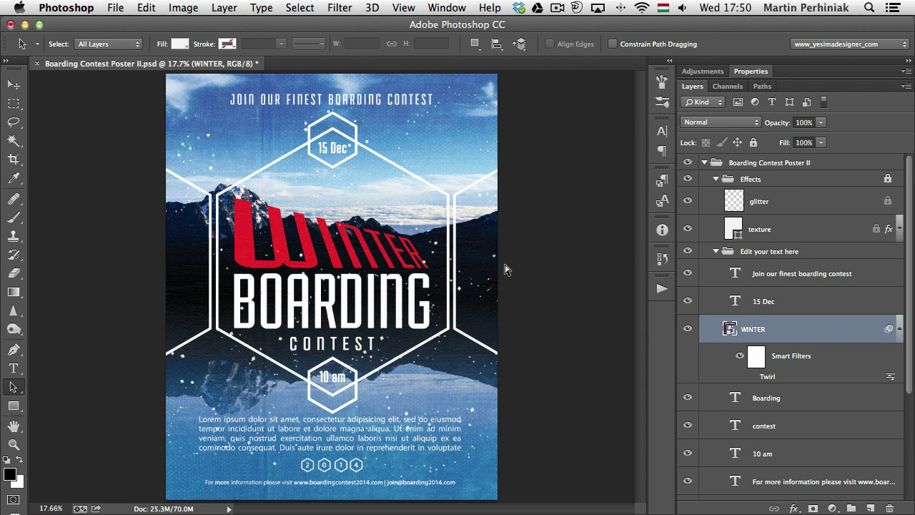
Transform WINTER again, raising its upper-right corner well above the W so the letters grow towards the R
key("super+t")
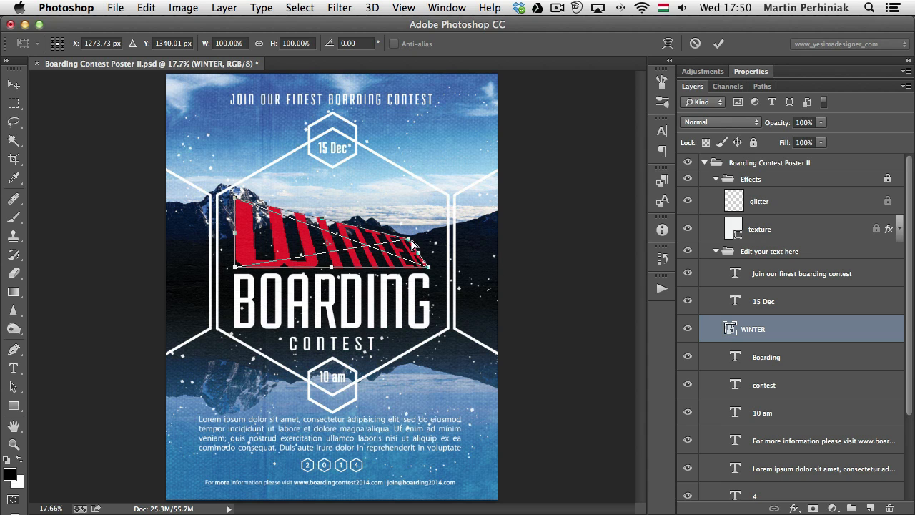
left_click_drag(413, 244, 430, 158)
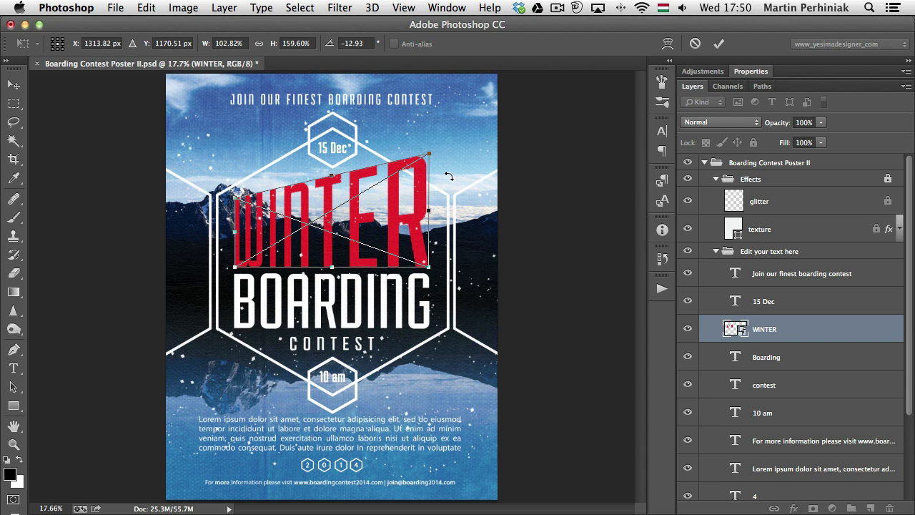
key("Return")
key("a")
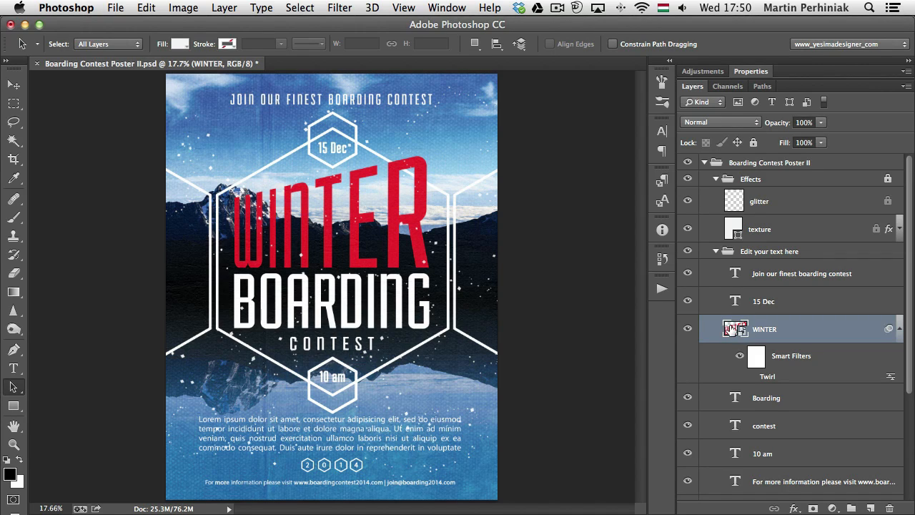
Open the contents of the WINTER smart object and select the letters N and T in its editable text
double_click(730, 330)
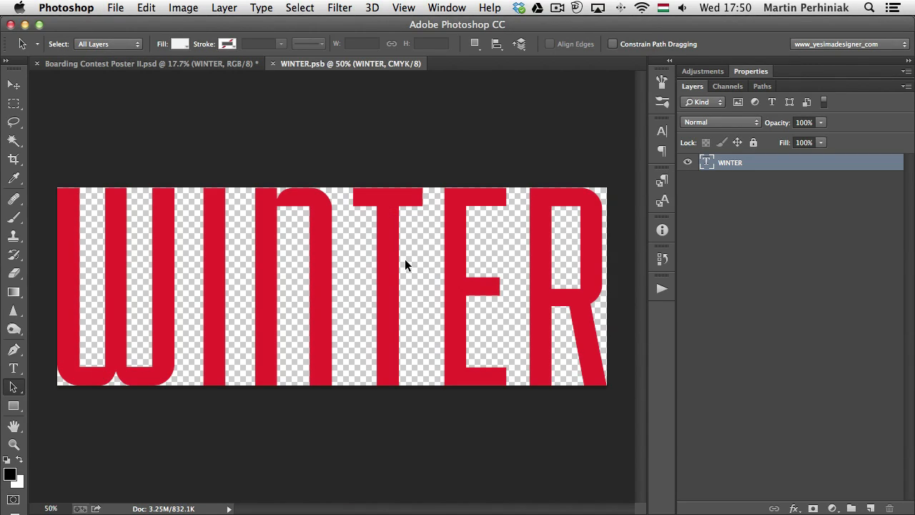
double_click(706, 162)
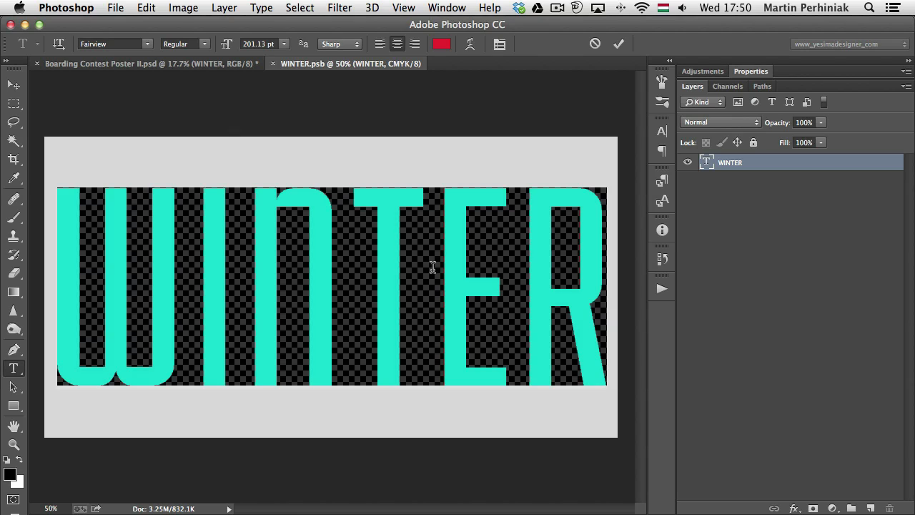
left_click(417, 268)
left_click_drag(417, 269, 252, 242)
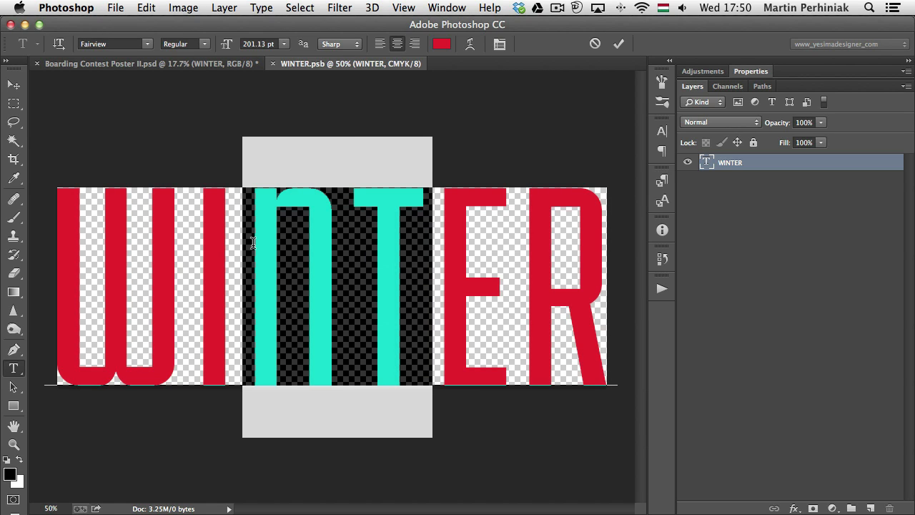
Finish editing the WINTER text, then save and close the smart object's contents
left_click(388, 235)
key("super+Return")
key("a")
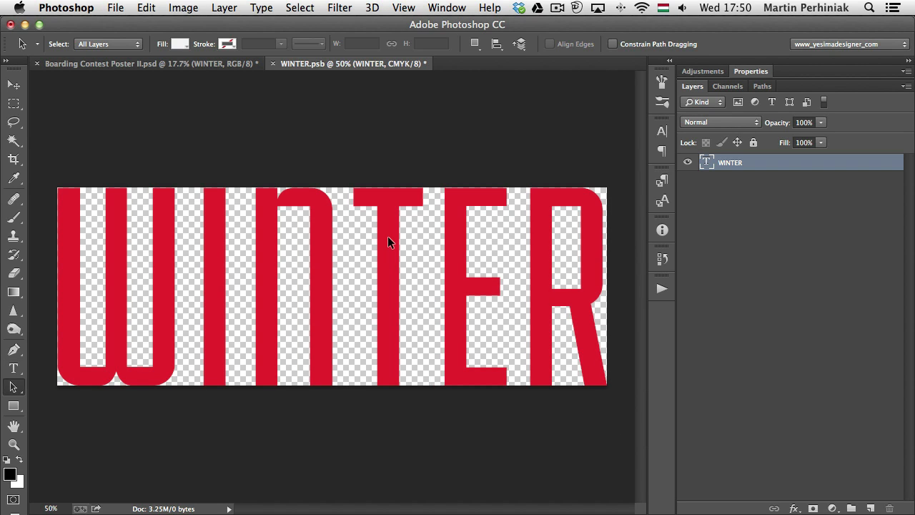
key("super+s")
key("super+w")
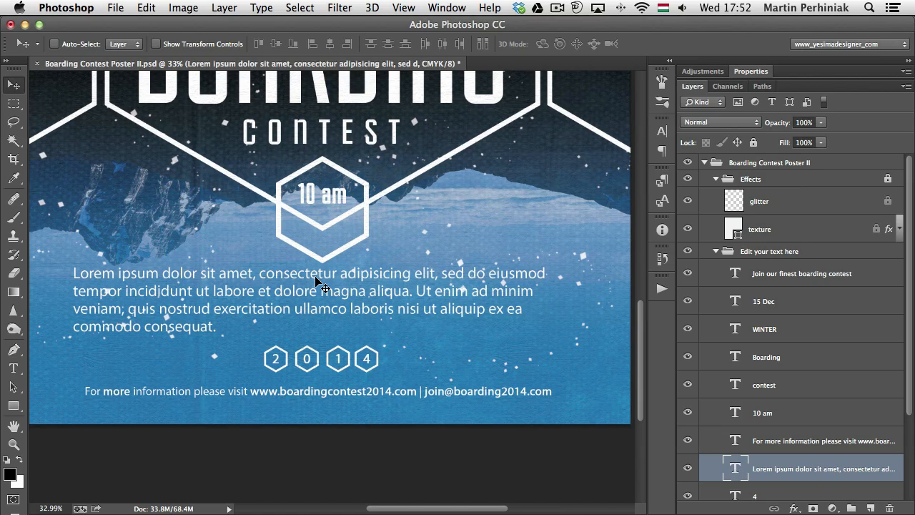
Start editing the Lorem ipsum paragraph with the Type tool and place the text cursor in its second line
key("t")
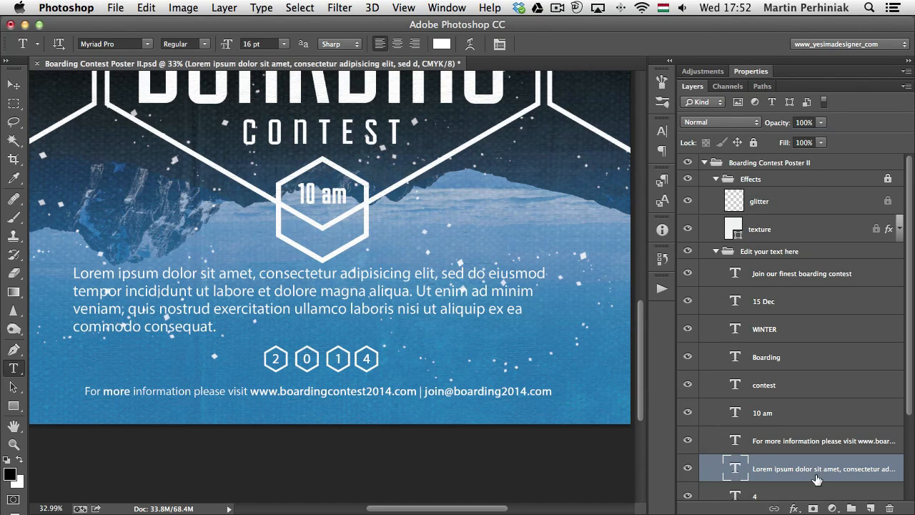
double_click(736, 465)
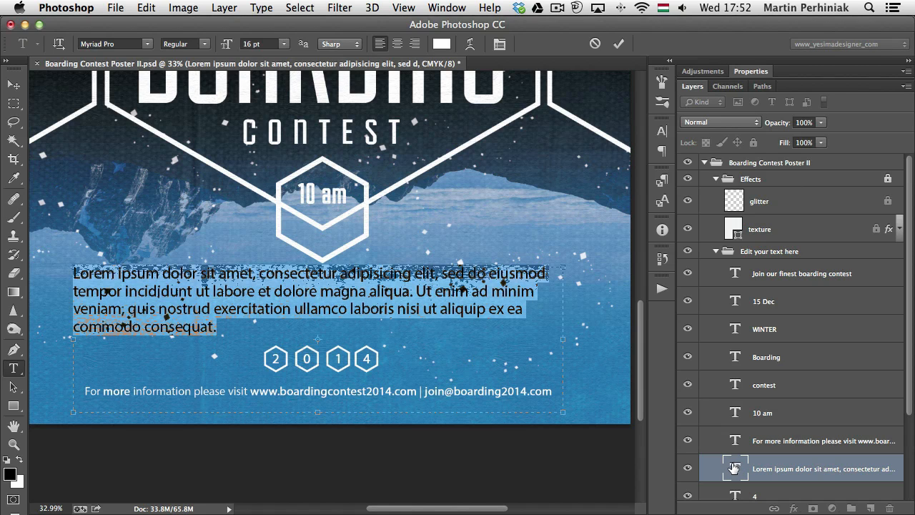
left_click(345, 292)
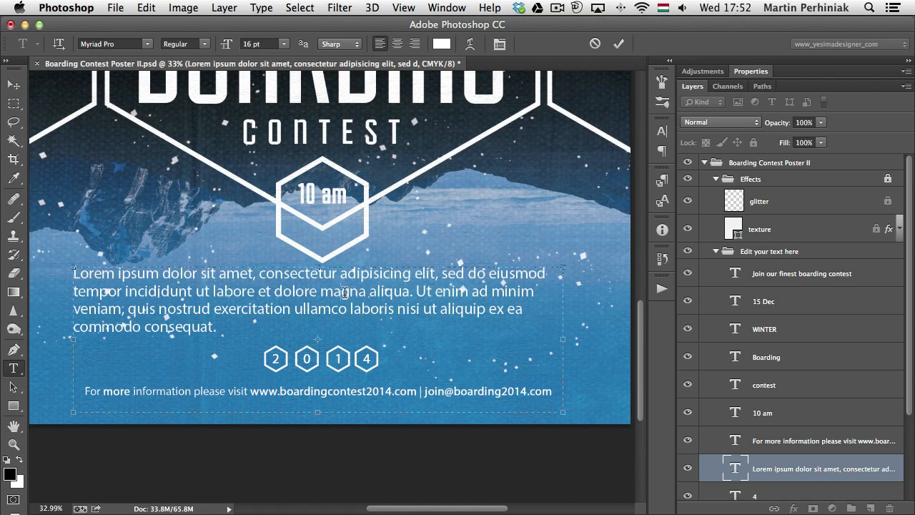
Select single words such as "amet", the first line, and the whole text of the Lorem ipsum paragraph in turn
double_click(305, 291)
double_click(233, 276)
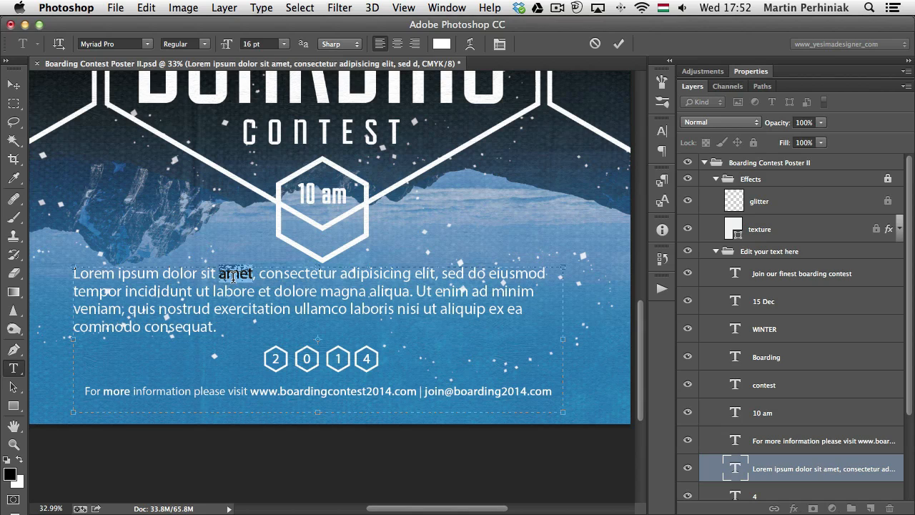
double_click(233, 291)
triple_click(233, 273)
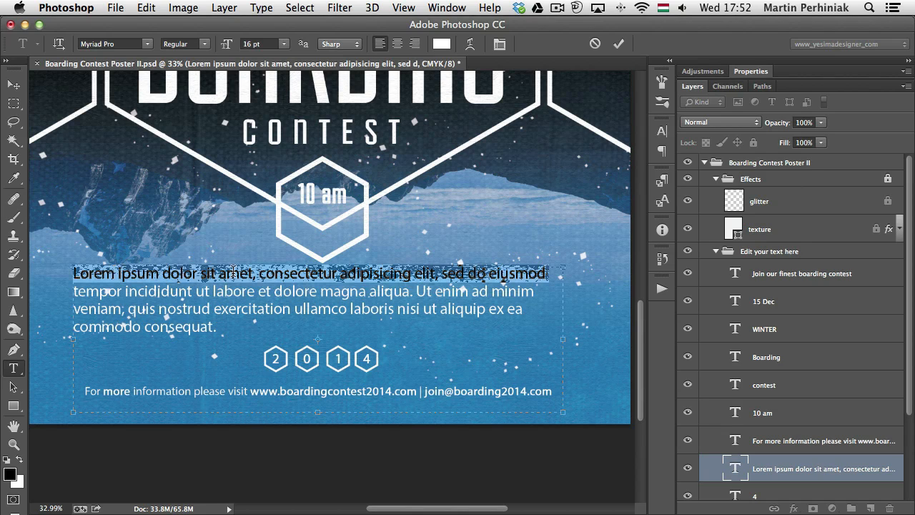
double_click(225, 291)
triple_click(225, 290)
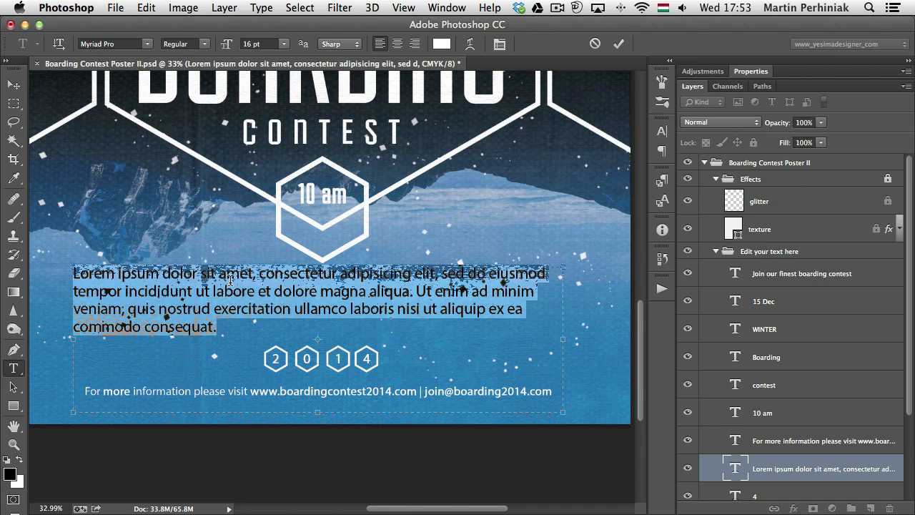
Place the cursor in the third line of the Lorem ipsum paragraph and select the word "aliquip" character by character
left_click(252, 311)
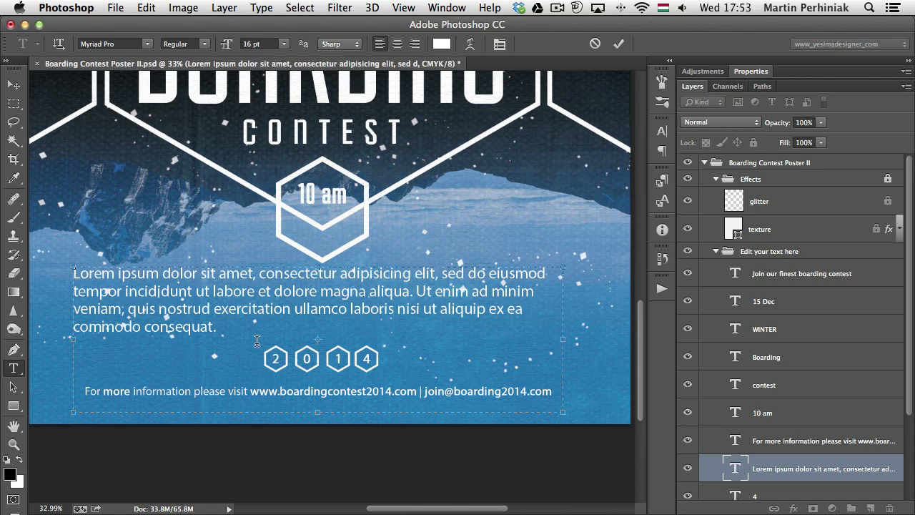
key("super+Right")
key("super+Right")
key("super+Right")
key("shift+Right")
key("shift+Right")
key("shift+Right")
key("shift+Left")
key("shift+Left")
key("shift+Left")
key("shift+Left")
key("shift+Left")
key("shift+Left")
key("shift+Left")
key("shift+Left")
key("shift+Left")
key("shift+Left")
key("shift+Left")
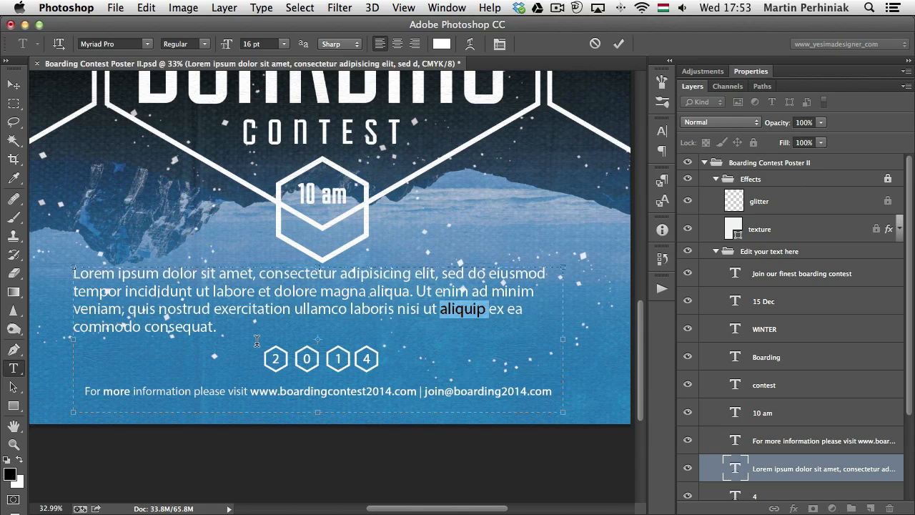
Extend the selection backwards word by word from "aliquip" to "nostrud"
key("alt+shift+Left")
key("alt+shift+Left")
key("alt+shift+Left")
key("alt+shift+Left")
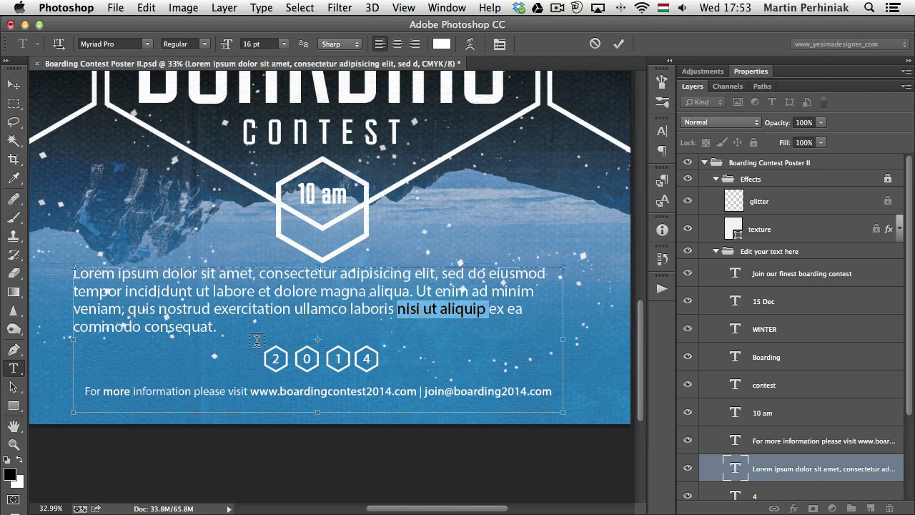
key("alt+shift+Left")
key("alt+shift+Left")
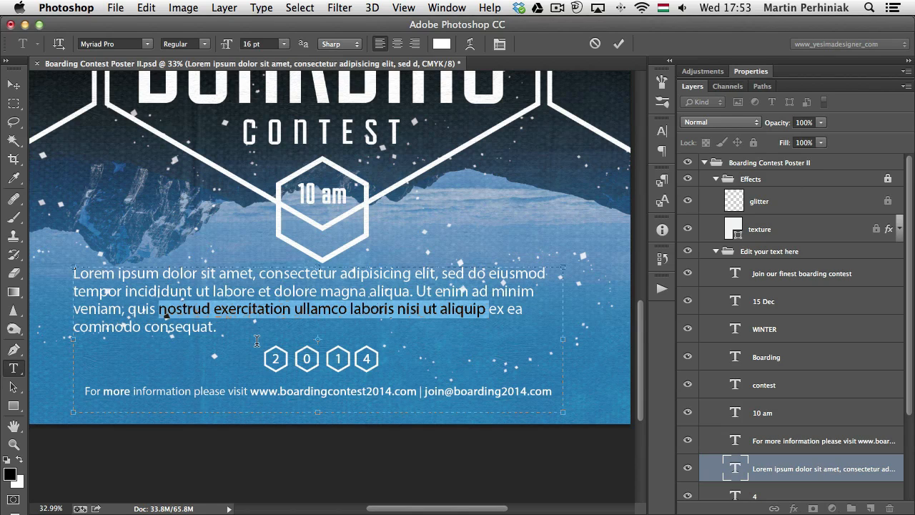
Select the entire Lorem ipsum paragraph, try right alignment and set it to centre alignment
triple_click(243, 292)
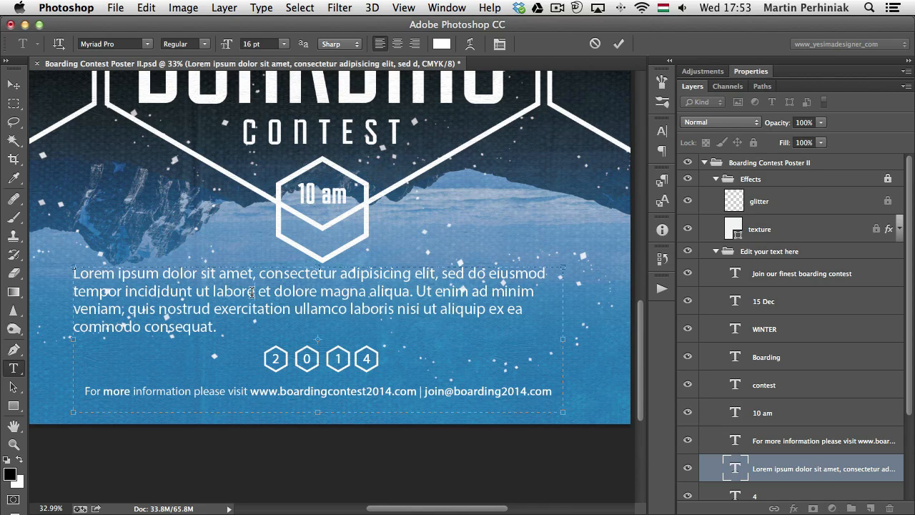
left_click(235, 300)
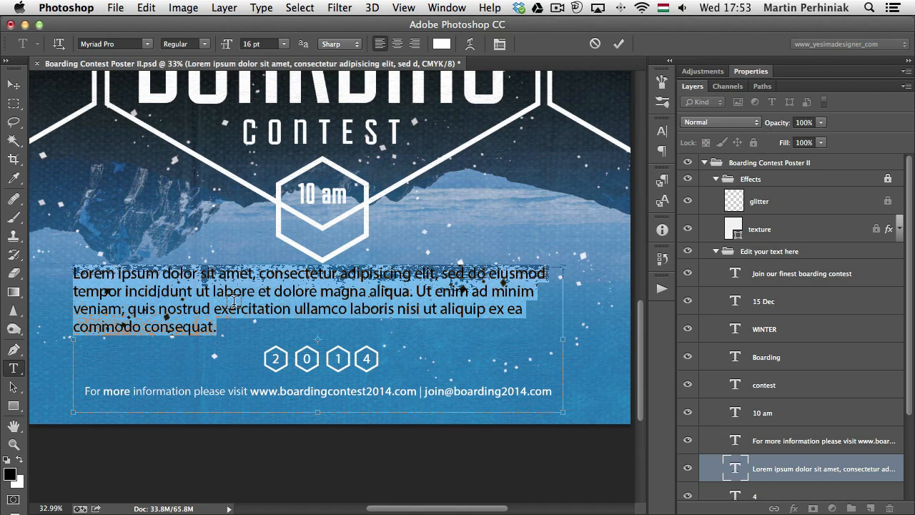
key("super+shift+r")
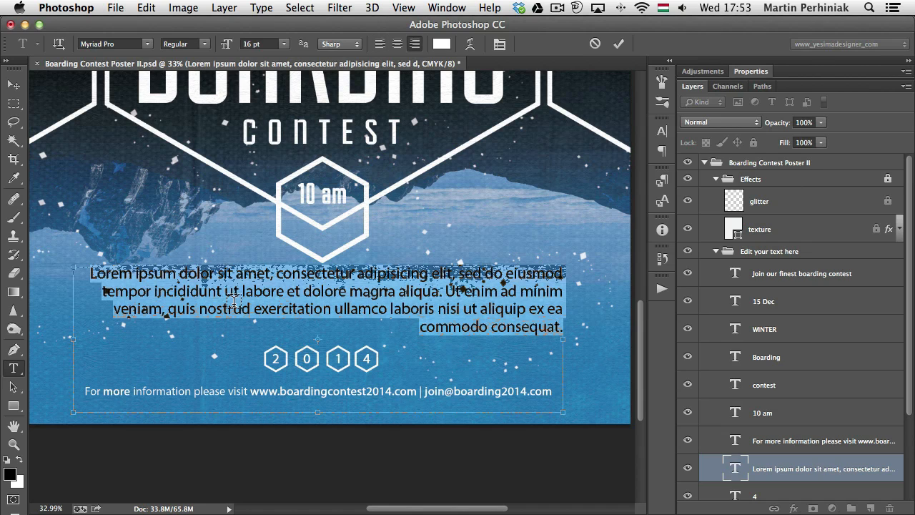
key("super+shift+c")
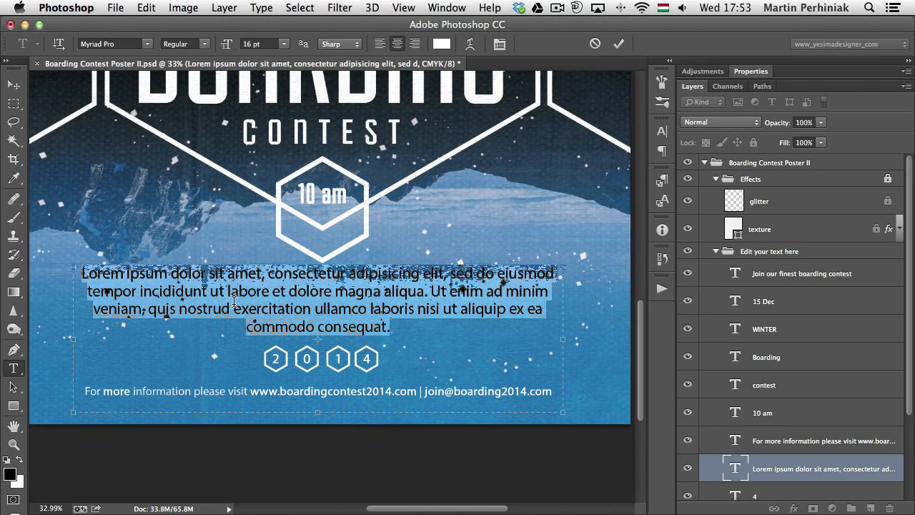
Justify the Lorem ipsum paragraph with its last line aligned left, and slightly increase its line spacing
key("super+shift+j")
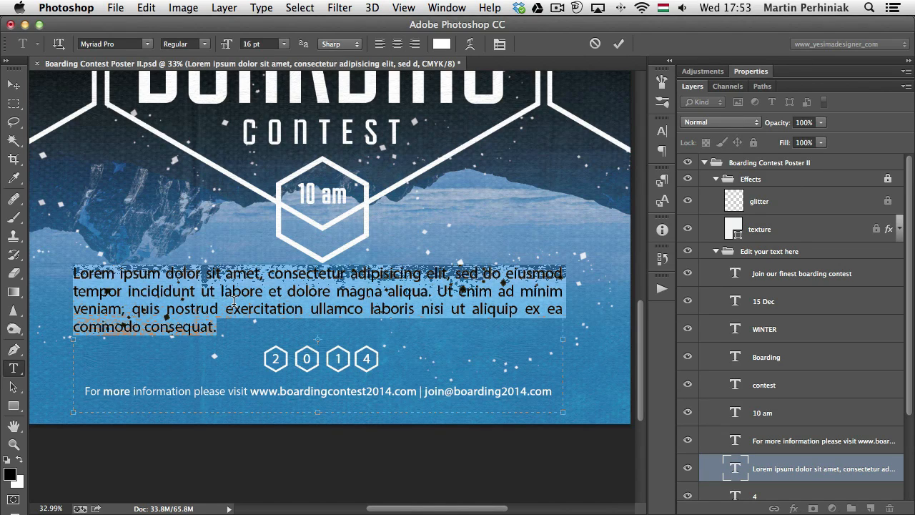
key("alt+Down")
key("alt+Down")
key("alt+Down")
key("alt+Down")
key("alt+Down")
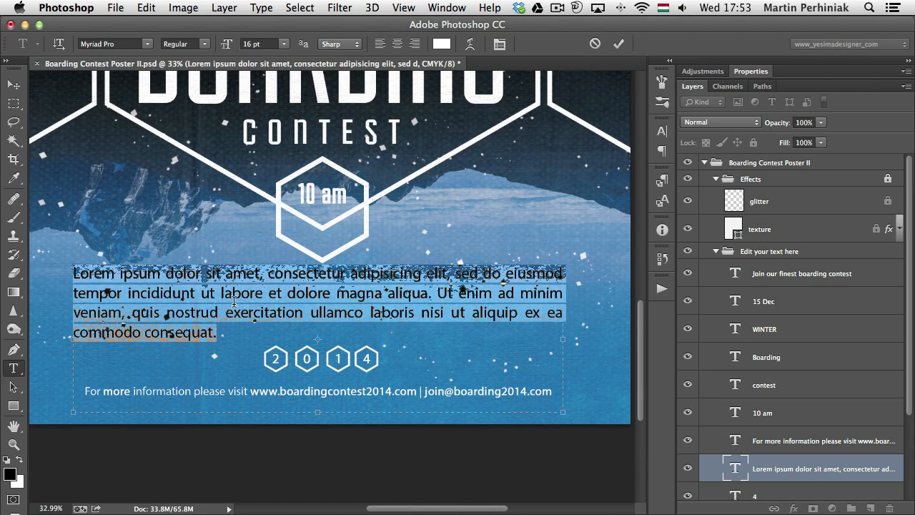
key("alt+Down")
key("alt+Down")
key("alt+Down")
key("alt+Down")
key("alt+Down")
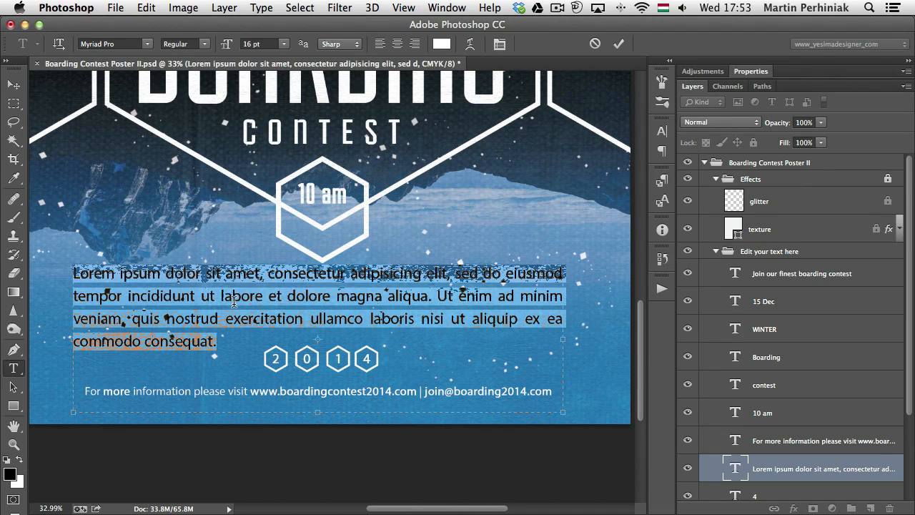
key("alt+Up")
key("alt+Up")
key("alt+Up")
key("alt+Up")
key("alt+Up")
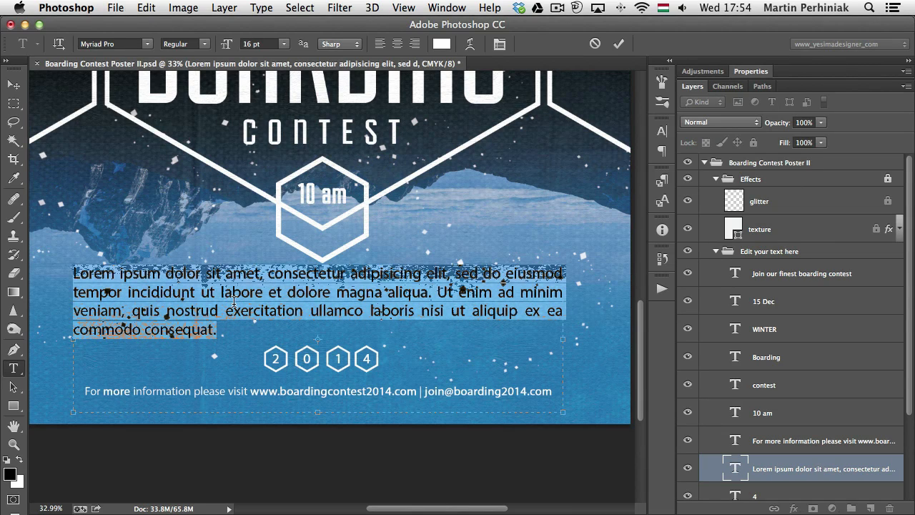
Try wider letter spacing on the whole Lorem ipsum paragraph and set it back
key("alt+Right")
key("alt+Right")
key("alt+Right")
key("alt+Right")
key("alt+Right")
key("alt+Right")
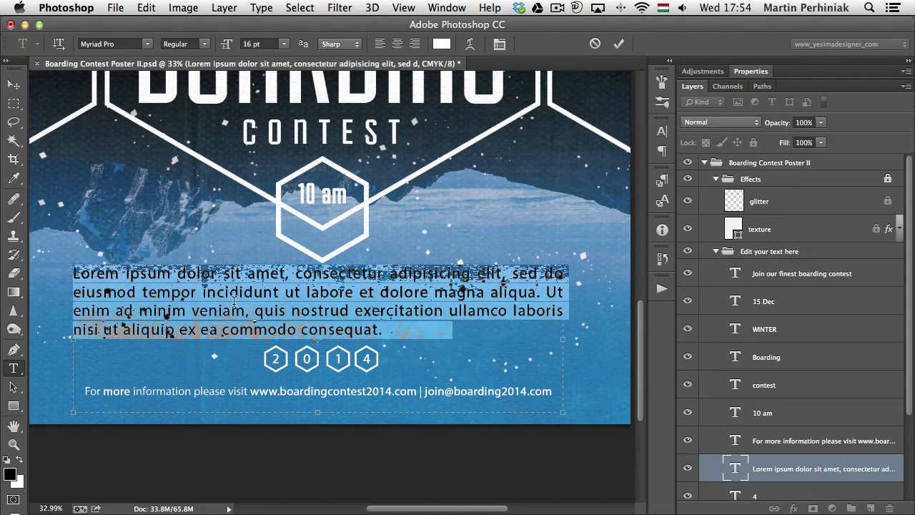
key("alt+Left")
key("alt+Left")
key("alt+Left")
key("alt+Left")
key("alt+Left")
key("alt+Left")
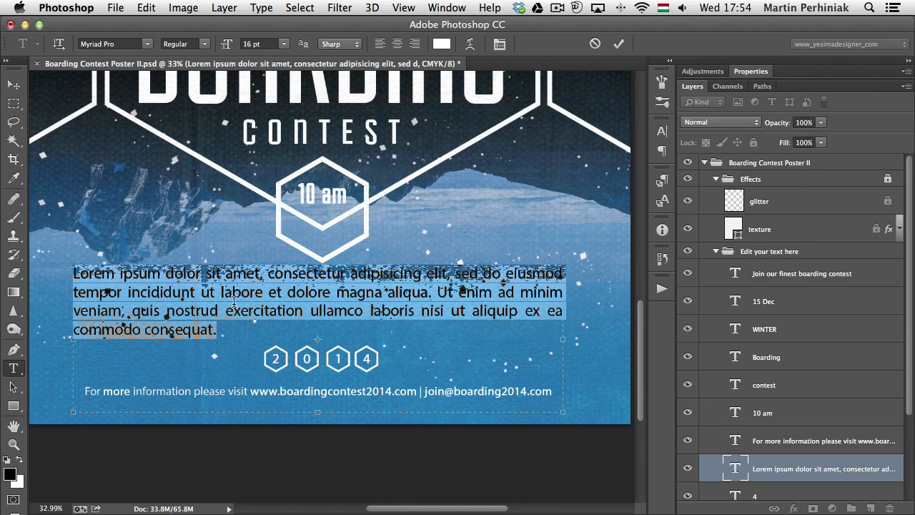
Select the word "Lorem" at the start of the paragraph and try shifting its baseline up and down
double_click(90, 277)
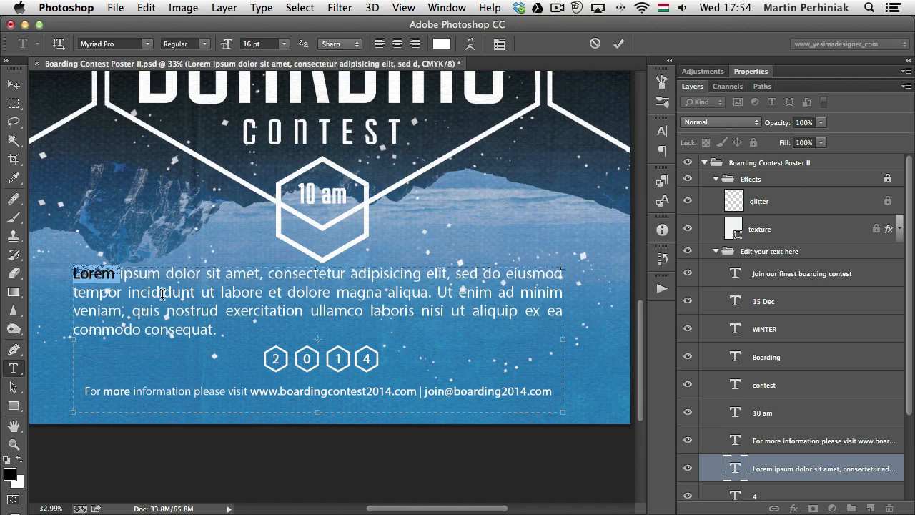
key("alt+shift+Up")
key("alt+shift+Up")
key("alt+shift+Up")
key("alt+shift+Up")
key("alt+shift+Up")
key("alt+shift+Down")
key("alt+shift+Down")
key("alt+shift+Down")
key("alt+shift+Down")
key("alt+shift+Down")
key("alt+shift+Up")
key("alt+shift+Up")
key("alt+shift+Up")
key("alt+shift+Up")
key("alt+shift+Up")
key("alt+shift+Down")
key("alt+shift+Down")
key("alt+shift+Down")
key("alt+shift+Down")
key("alt+shift+Down")
key("alt+shift+Down")
key("alt+shift+Down")
key("alt+shift+Down")
key("alt+shift+Down")
key("alt+shift+Down")
key("alt+shift+Up")
key("alt+shift+Up")
key("alt+shift+Up")
key("alt+shift+Up")
Try larger font sizes on the word "Lorem" and settle on 17 pt
key("super+shift+period")
key("super+shift+period")
key("super+shift+period")
key("super+shift+period")
key("super+shift+period")
key("super+shift+period")
key("super+shift+period")
key("super+shift+period")
key("super+shift+period")
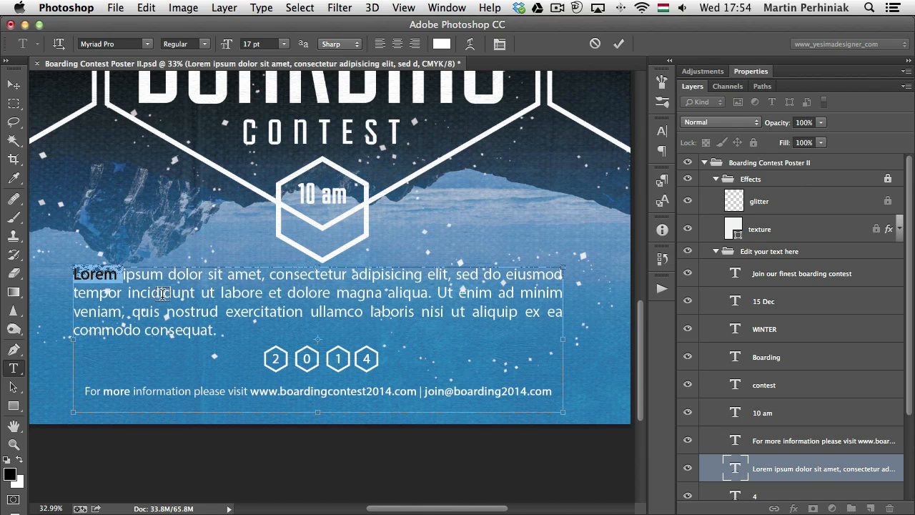
key("super+shift+comma")
key("super+shift+comma")
key("super+shift+comma")
key("super+shift+comma")
key("super+shift+comma")
key("super+shift+comma")
key("super+shift+comma")
key("super+shift+comma")
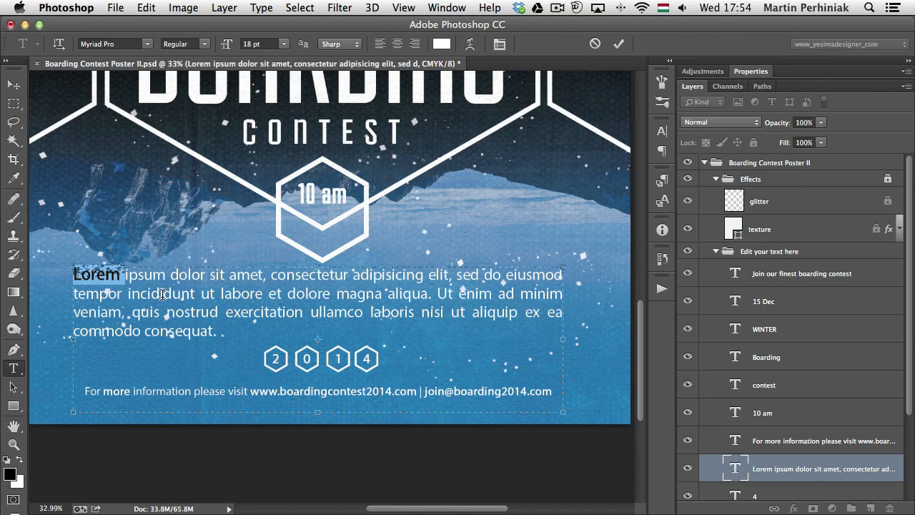
key("super+shift+comma")
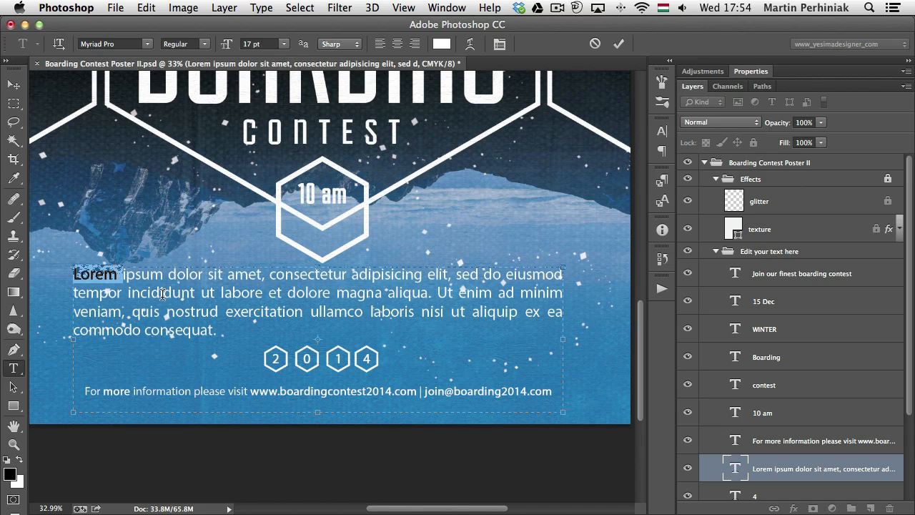
Try bold, italic and underline on the word "Lorem", return it to Regular and commit the text edit
key("super+shift+b")
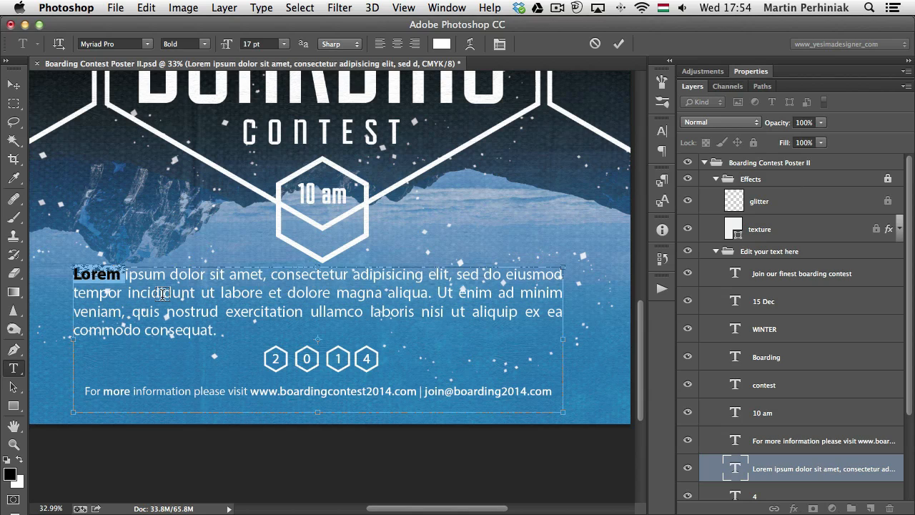
key("super+shift+i")
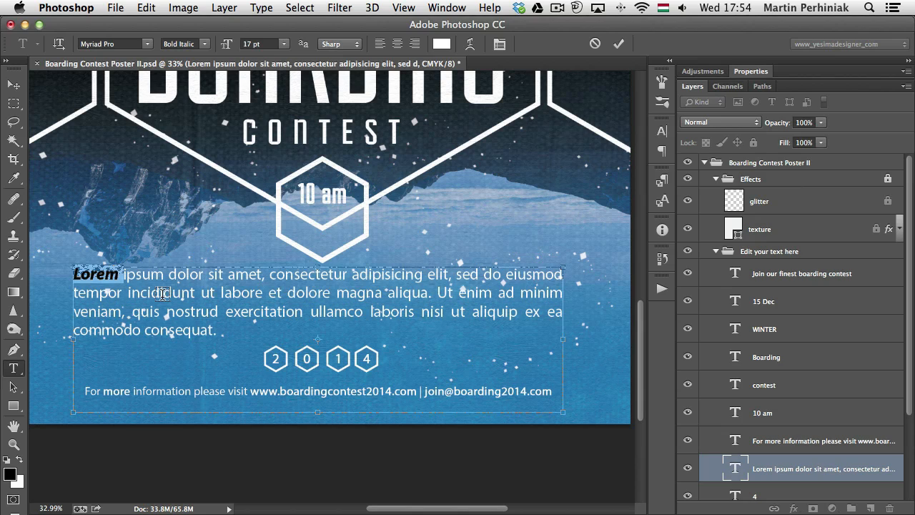
key("super+shift+u")
key("super+shift+u")
key("super+shift+i")
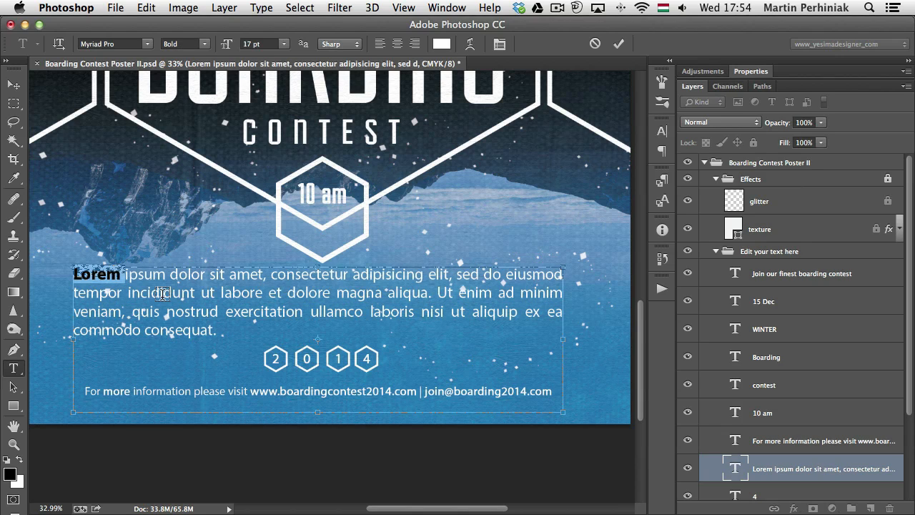
key("super+shift+b")
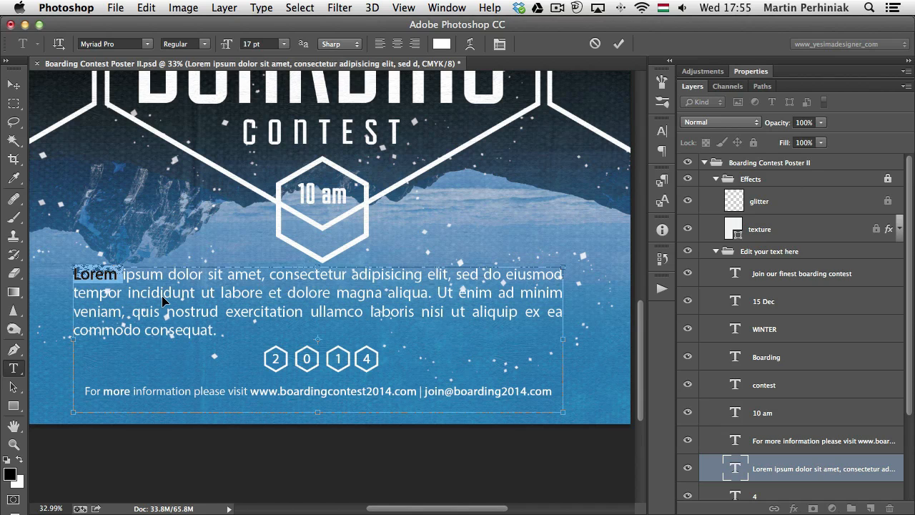
key("super+Return")
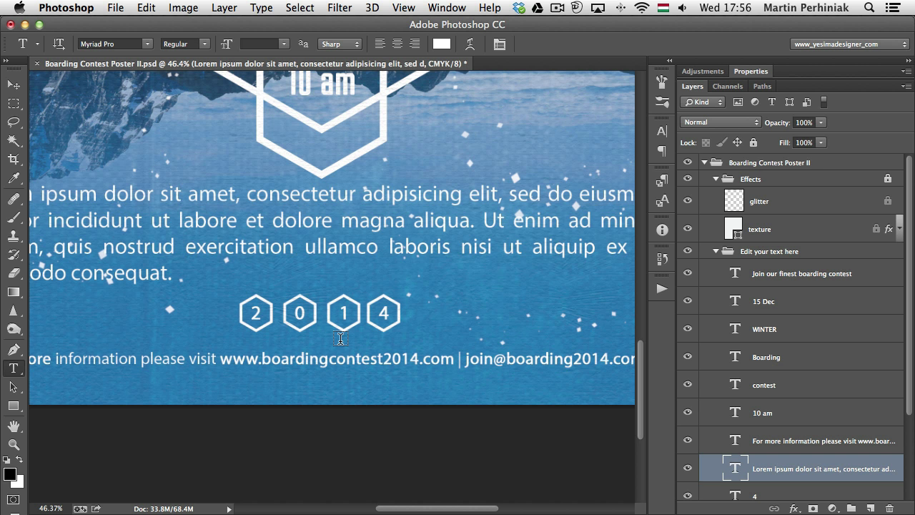
Check which text layers hold the digits 2 and 0 of the year, leaving their text unedited
left_click(260, 315)
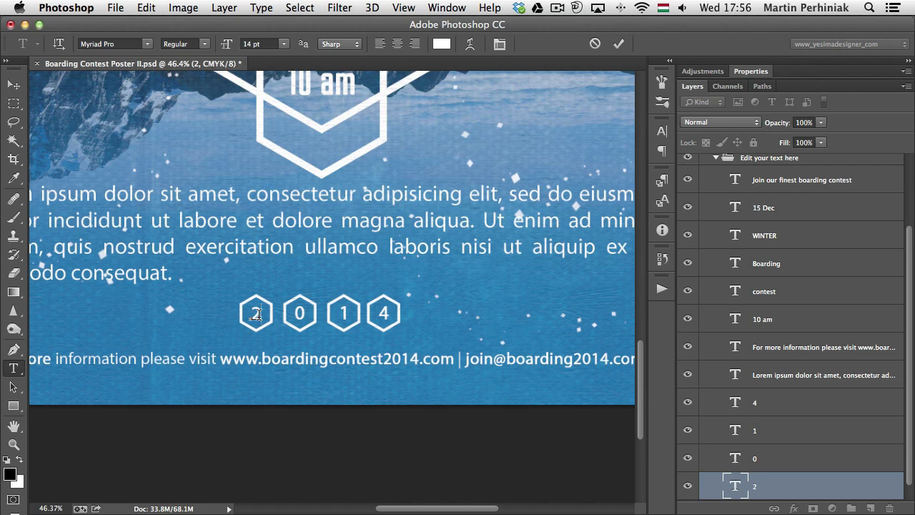
key("Escape")
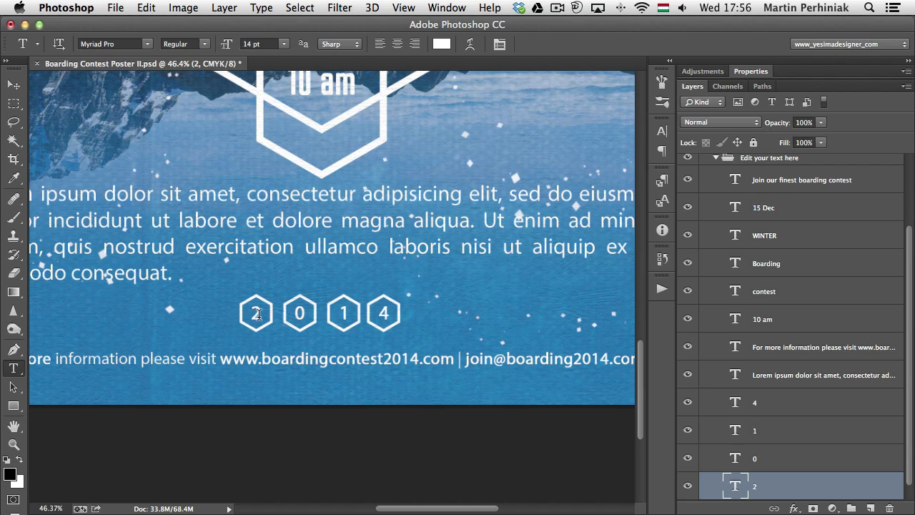
scroll(809, 443, "down", 1)
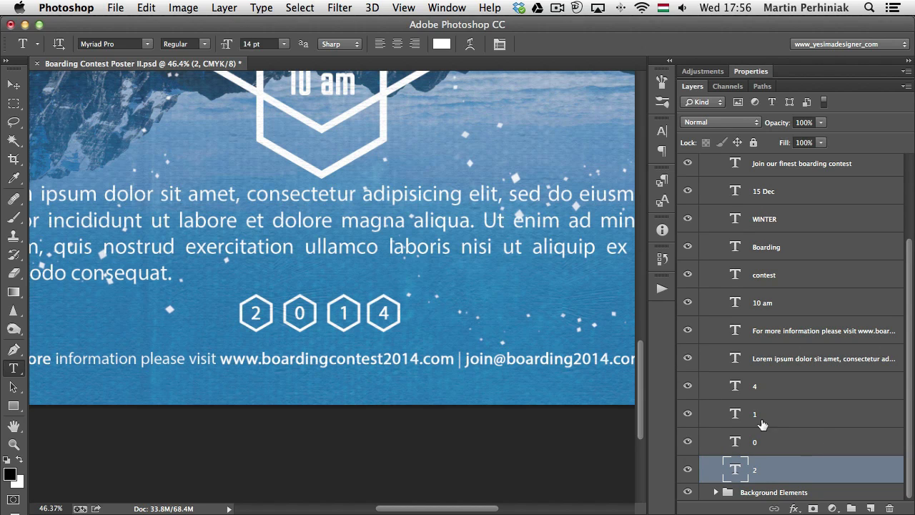
left_click(300, 313)
key("Escape")
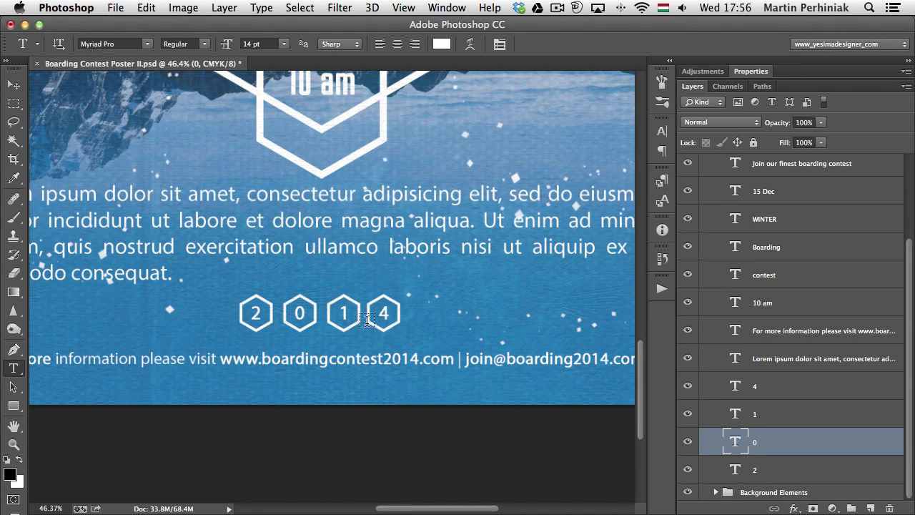
Select the digit 2 of the year 2014 and create a new character style from it
double_click(256, 312)
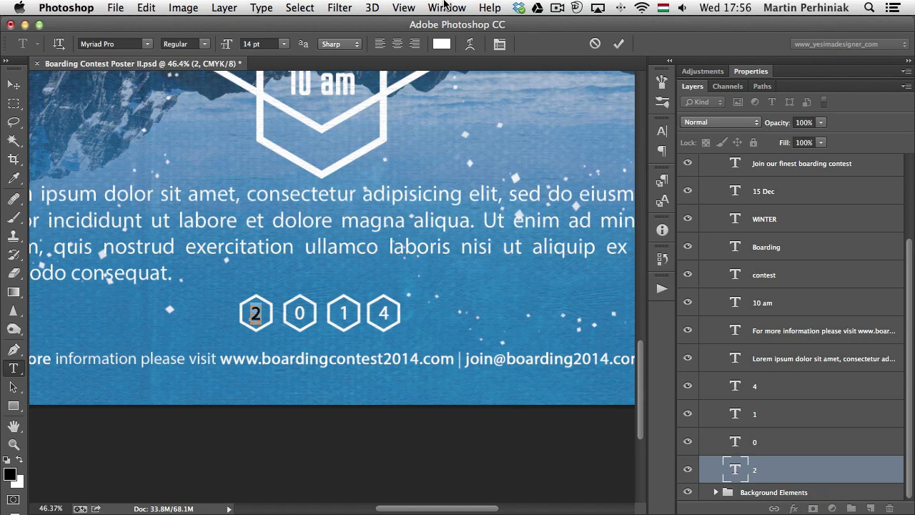
left_click(446, 7)
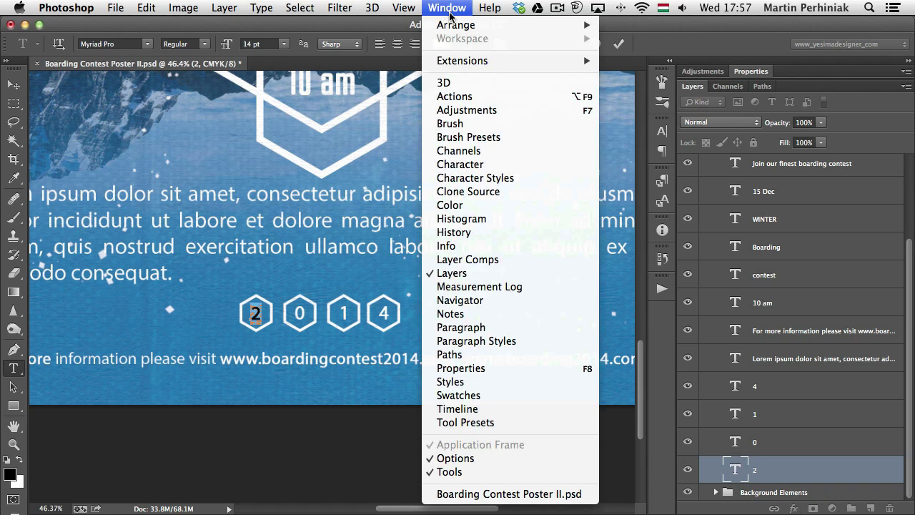
left_click(474, 183)
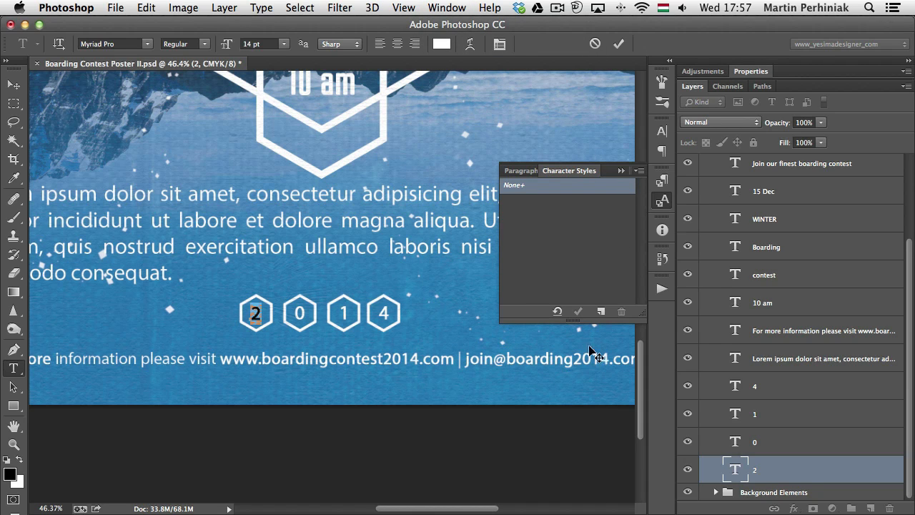
left_click(601, 312)
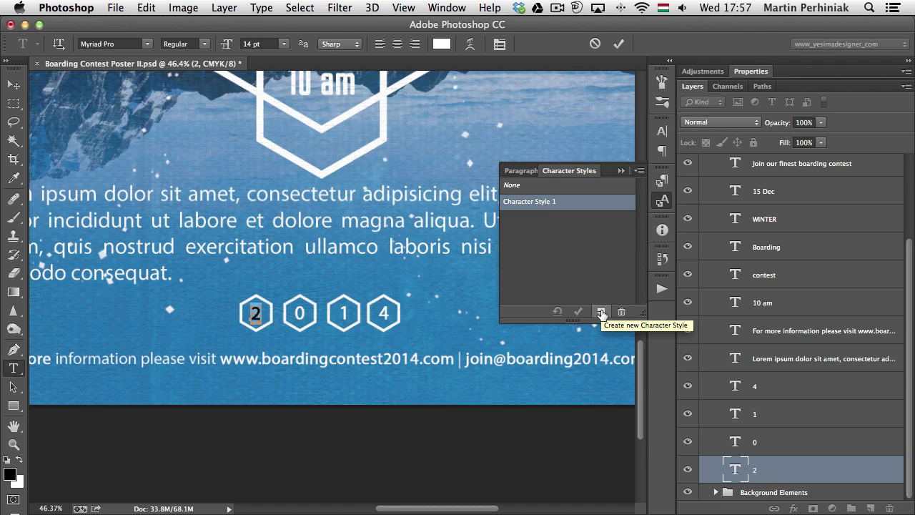
Name the new character style "Date" and set its font family to Arial Black
double_click(533, 207)
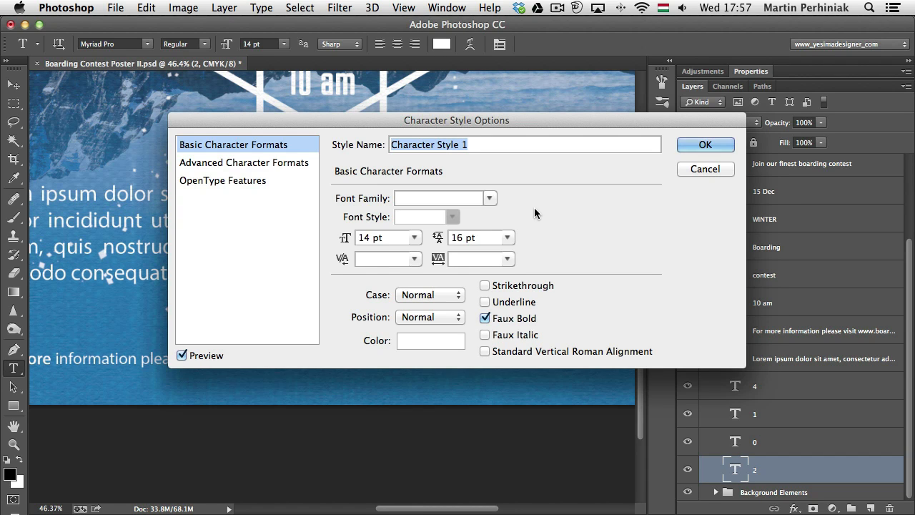
type("Date")
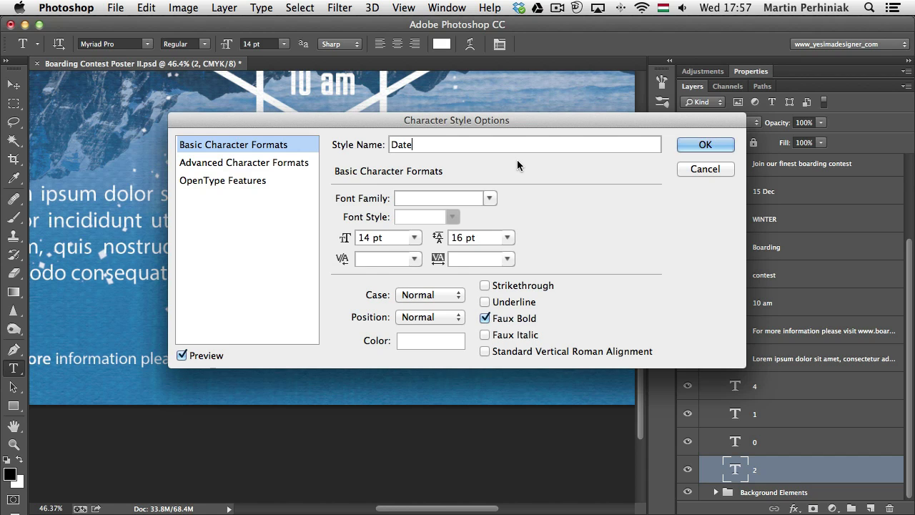
left_click(490, 196)
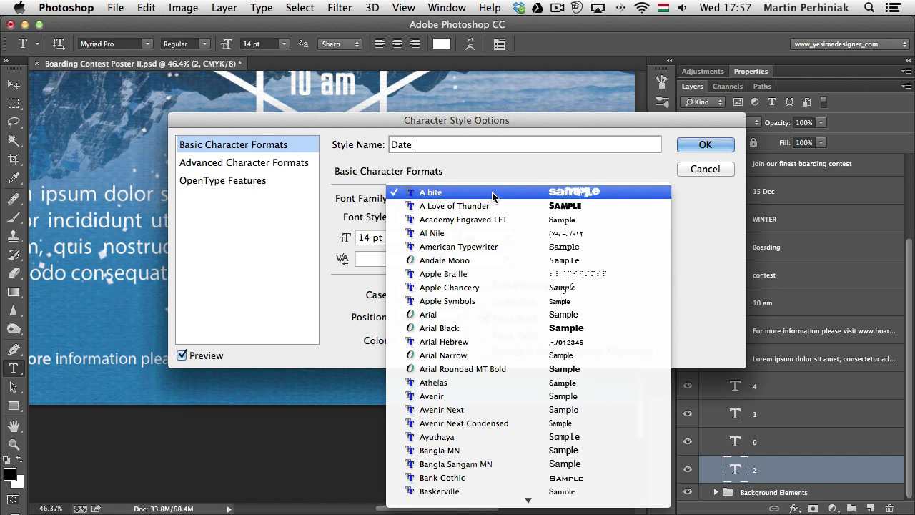
left_click(469, 327)
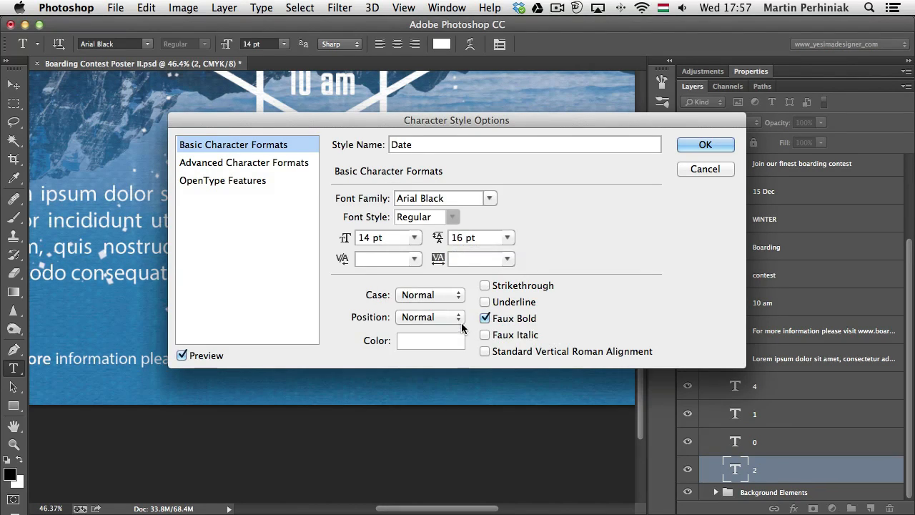
left_click(704, 145)
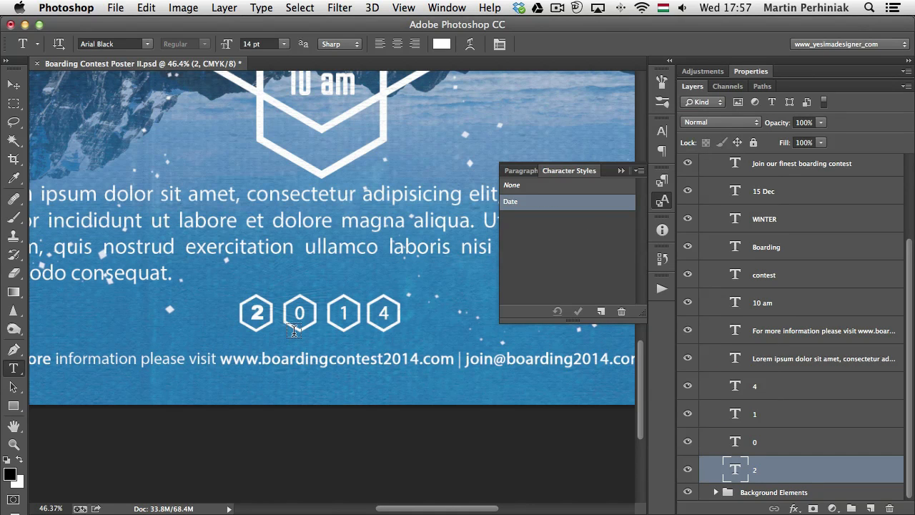
Apply the Date character style to the 0, 1 and 4 text layers and clear their overrides
left_click(799, 442)
left_click(786, 395, "shift")
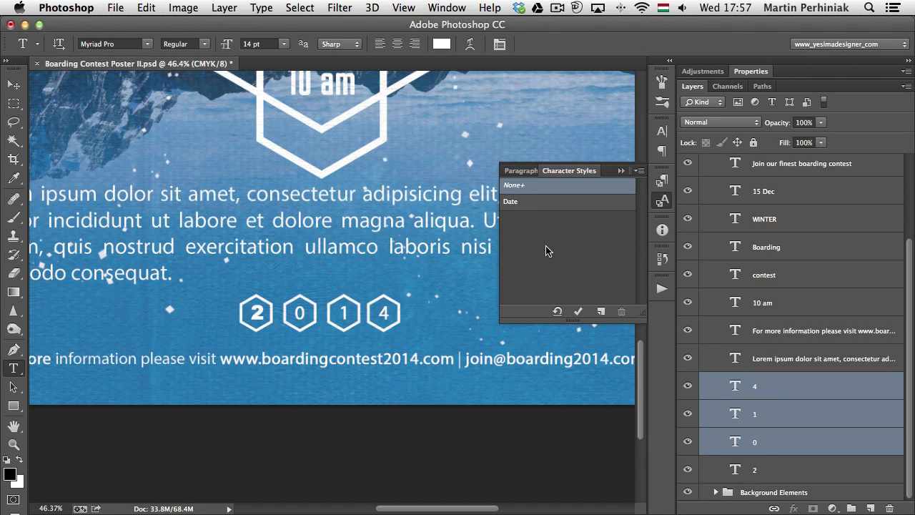
left_click(530, 204)
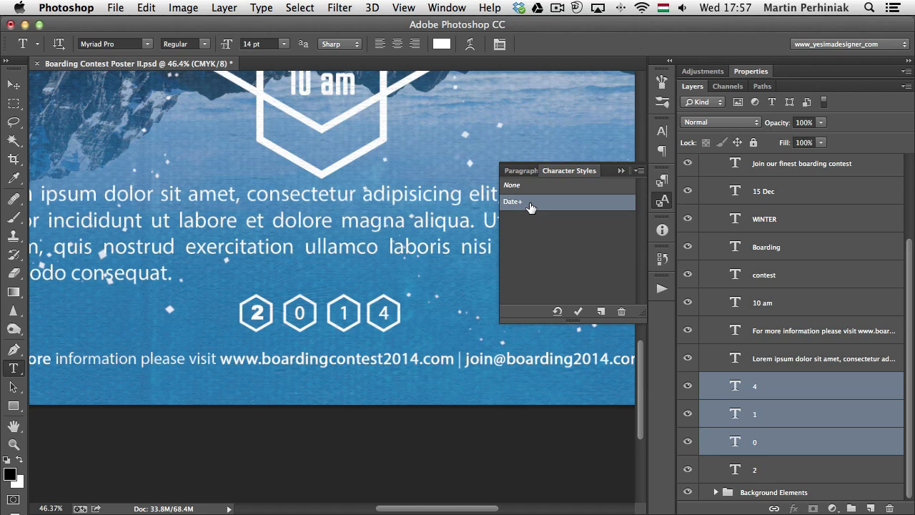
left_click(557, 313)
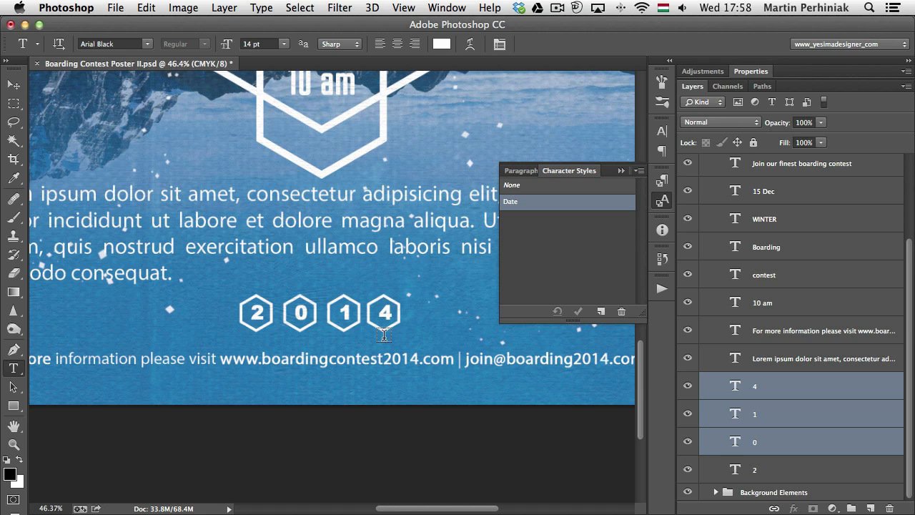
Nudge the 4, 1 and 0 text layers of the year slightly left within their hexagons
double_click(804, 386)
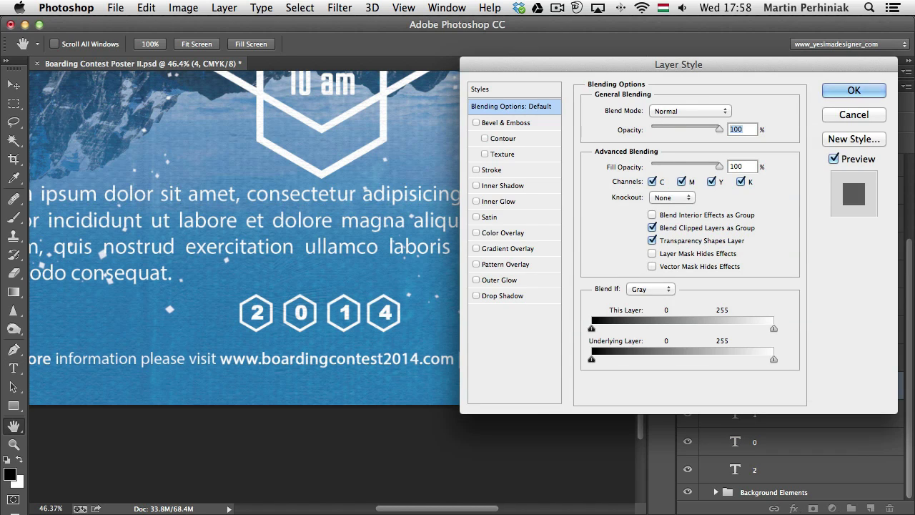
key("Escape")
key("v")
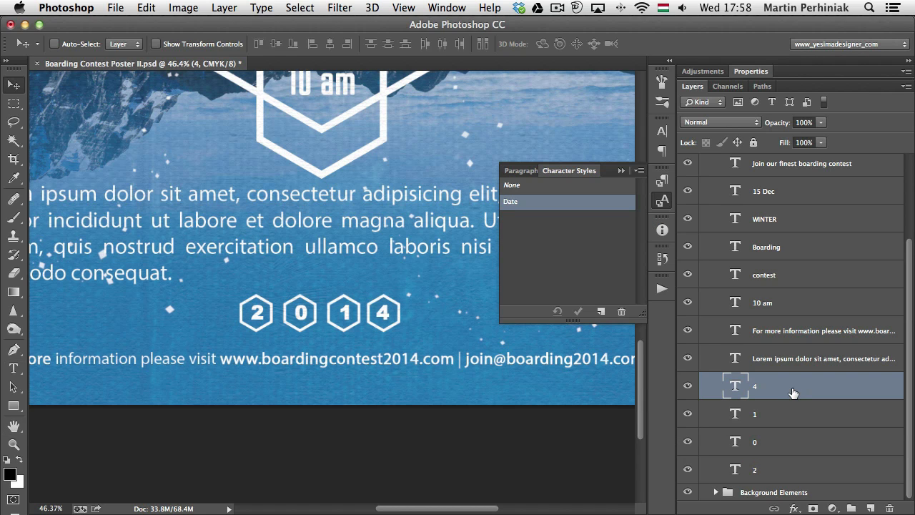
left_click(790, 422)
key("shift+Left")
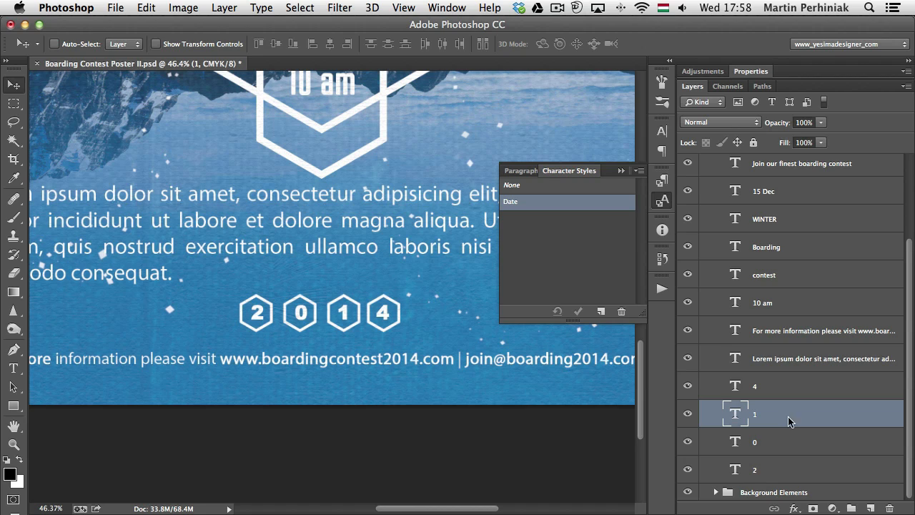
left_click(782, 450)
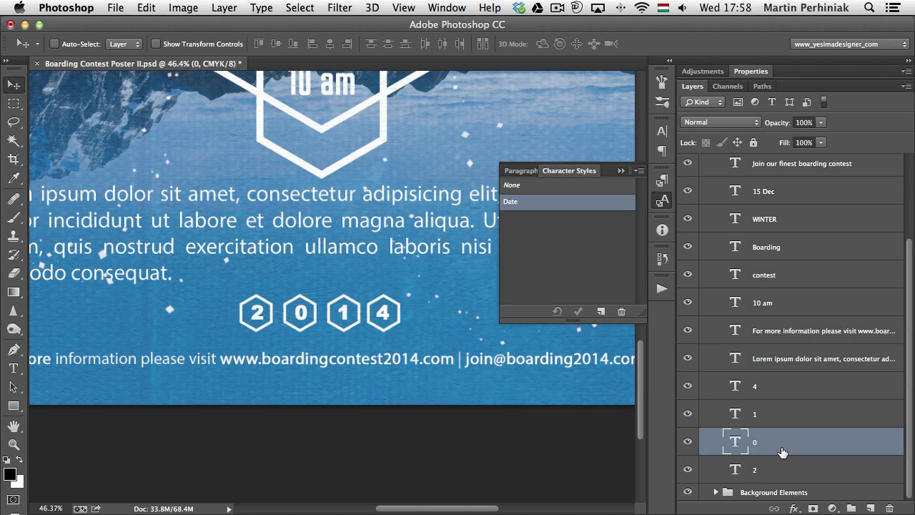
key("Left")
Edit the Date character style, try successive font families on the year digits, and set the font to Bank Gothic Light
double_click(536, 200)
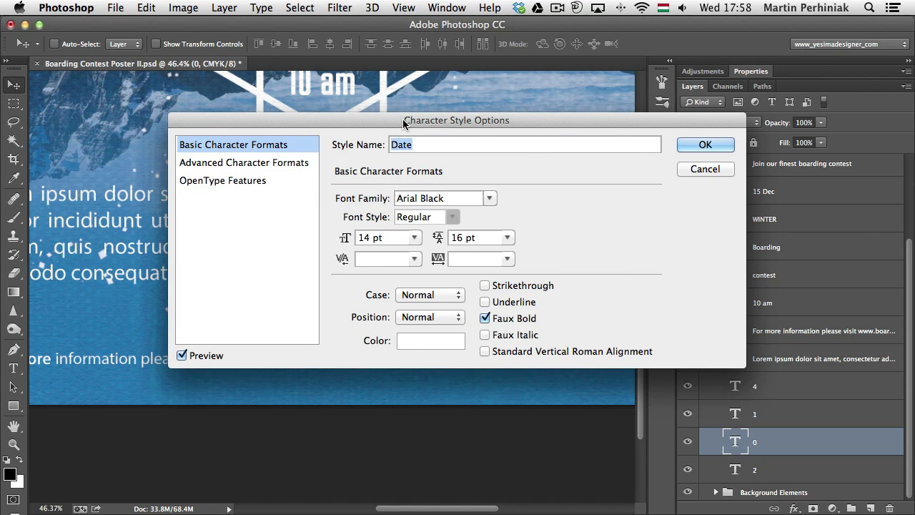
left_click_drag(403, 123, 536, 34)
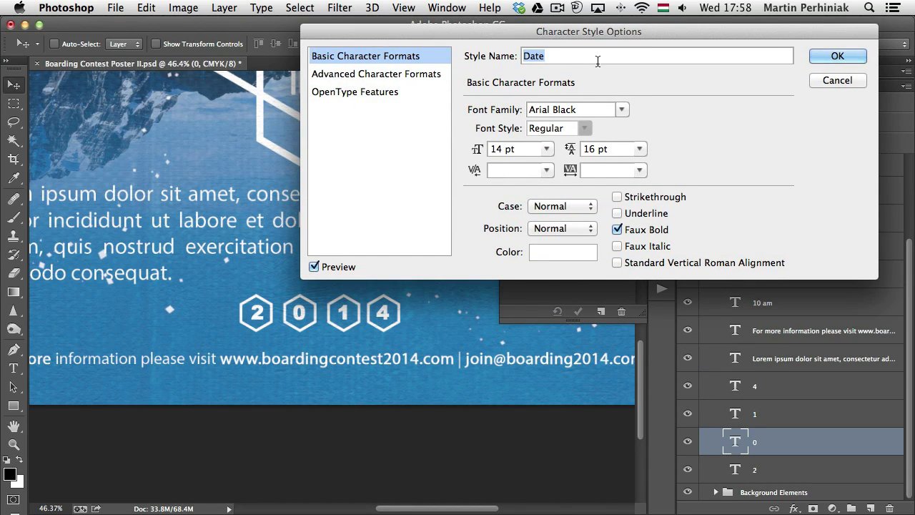
left_click(595, 110)
key("Down")
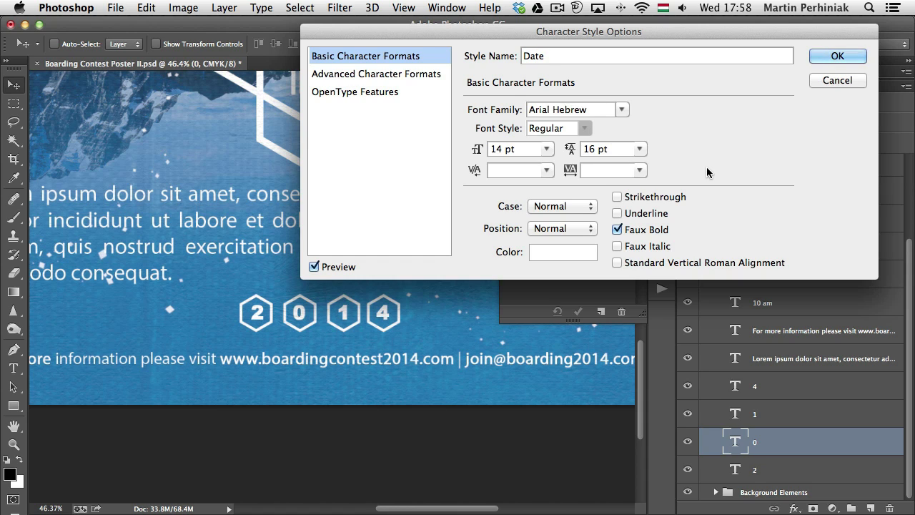
key("Down")
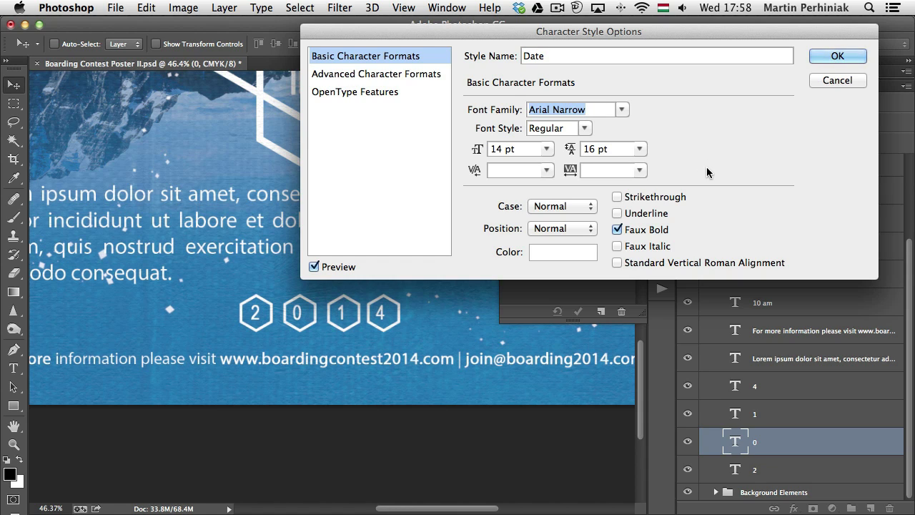
key("Up")
key("Down")
key("Down")
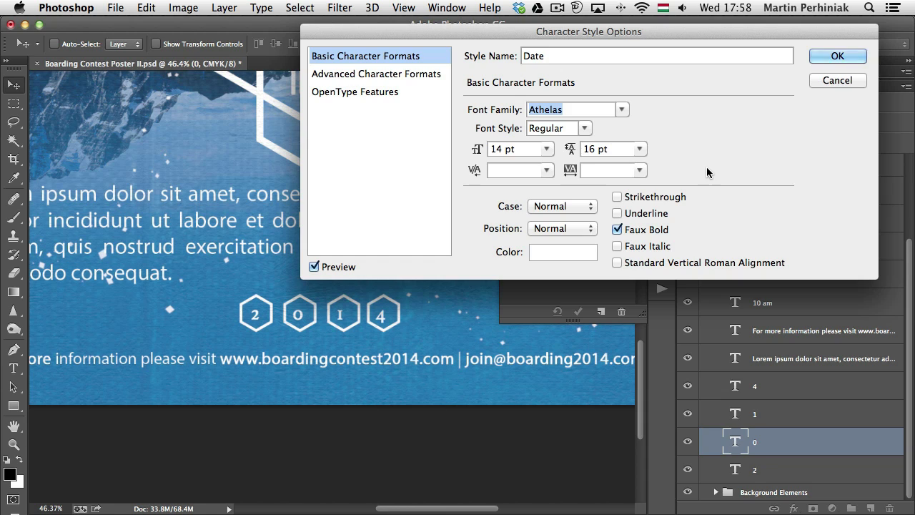
key("Down")
key("Down")
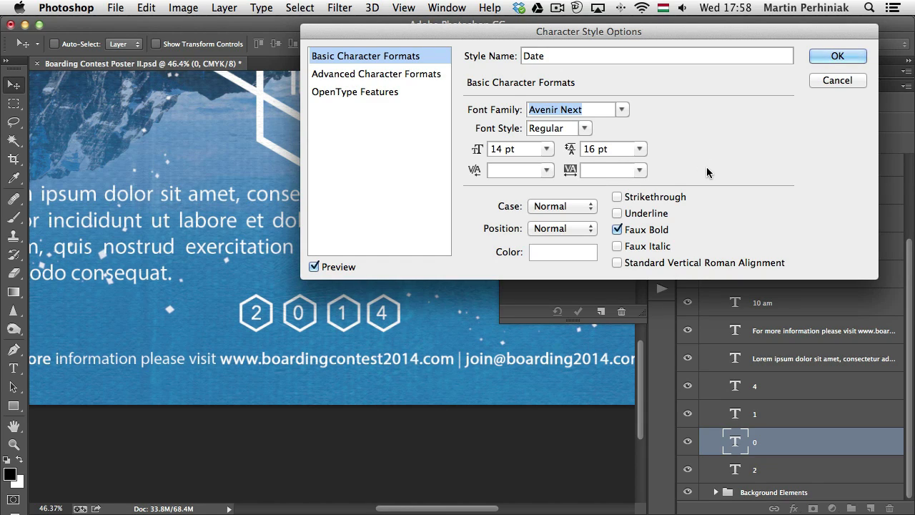
key("Down")
key("Down")
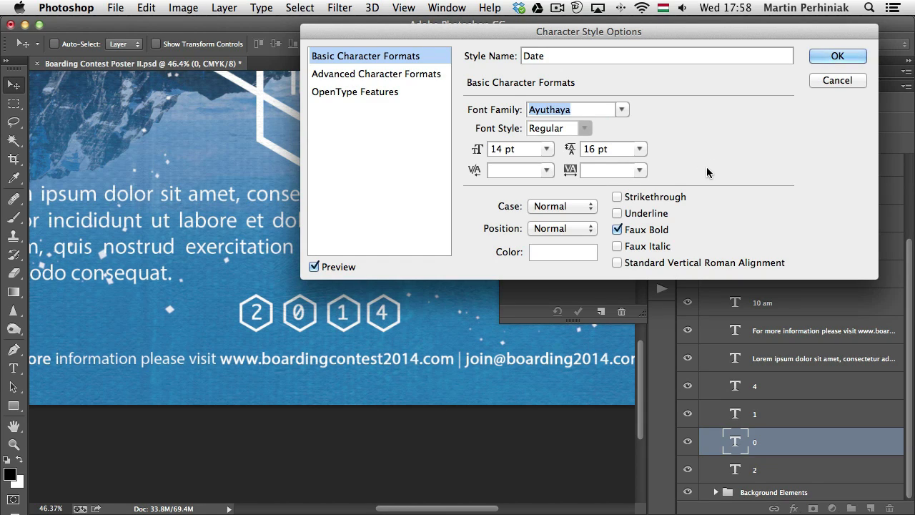
key("Down")
key("Down")
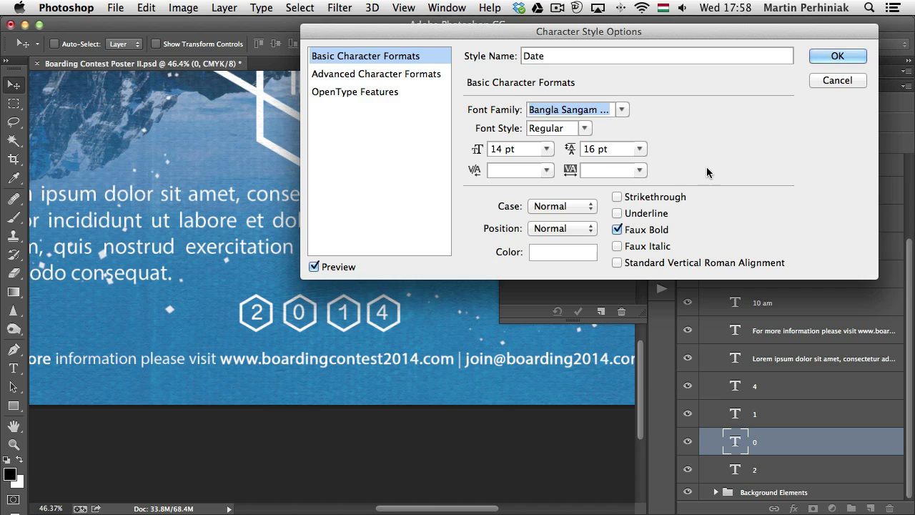
key("Down")
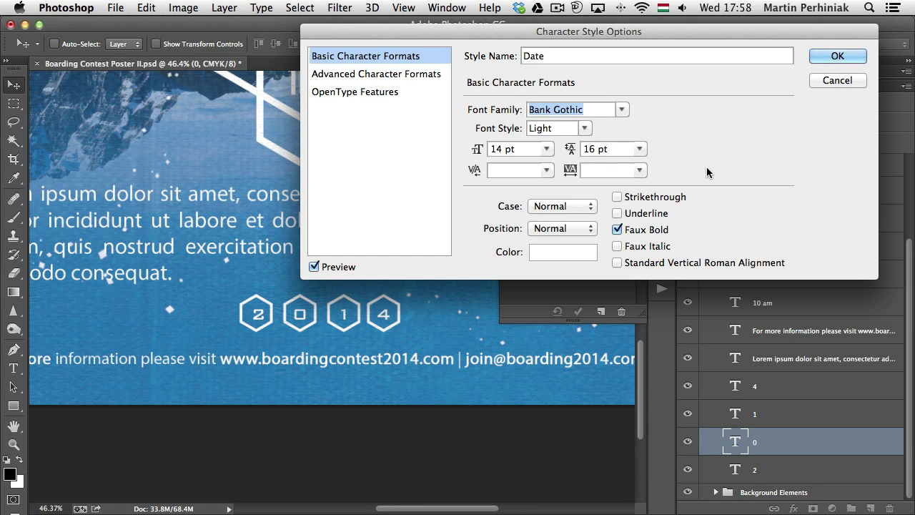
key("Return")
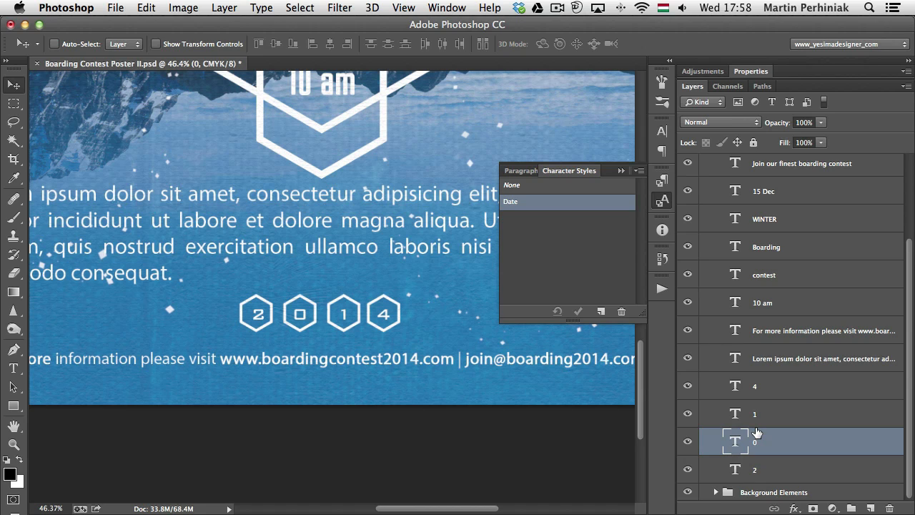
left_click(521, 172)
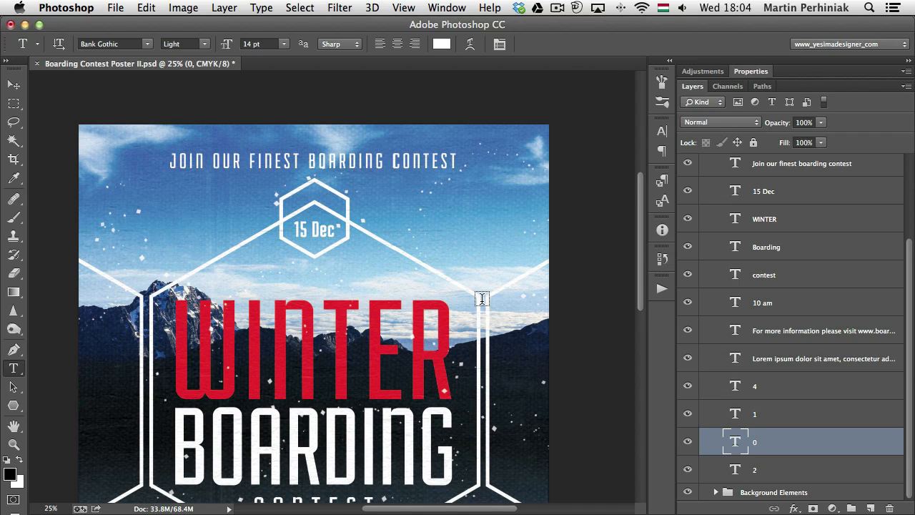
Draw an open three-point V-shaped path with the Pen tool, running from beside the 15 Dec hexagon along the white lines
key("p")
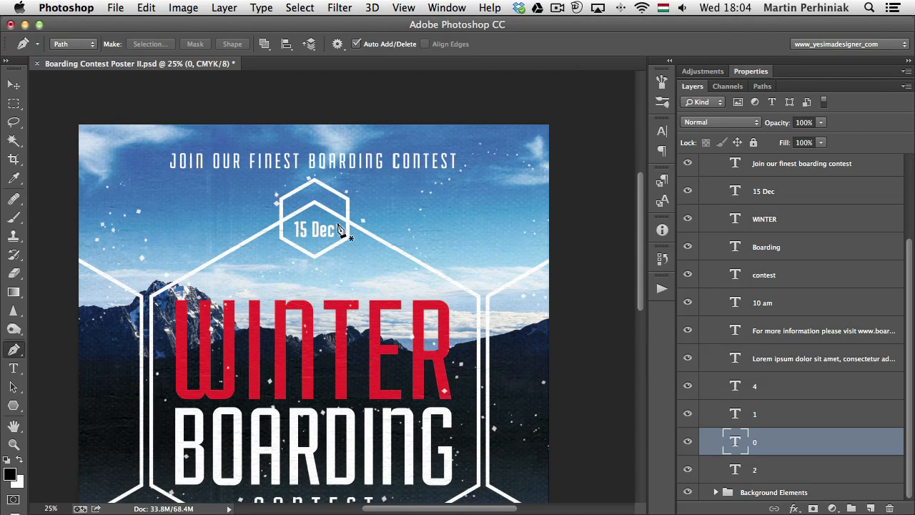
left_click(360, 217)
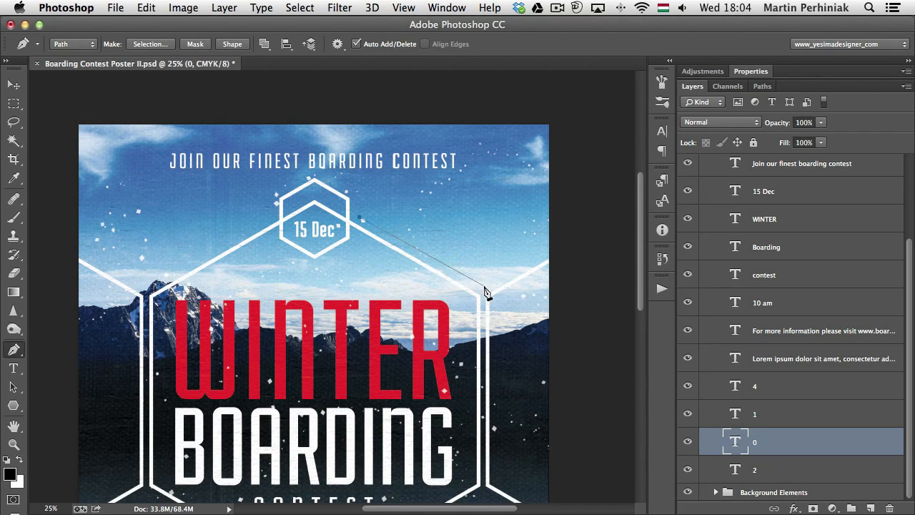
left_click(481, 288)
left_click(538, 255)
Start type on the V-shaped path and adjust its text range to run from the path's beginning to near its far end
key("t")
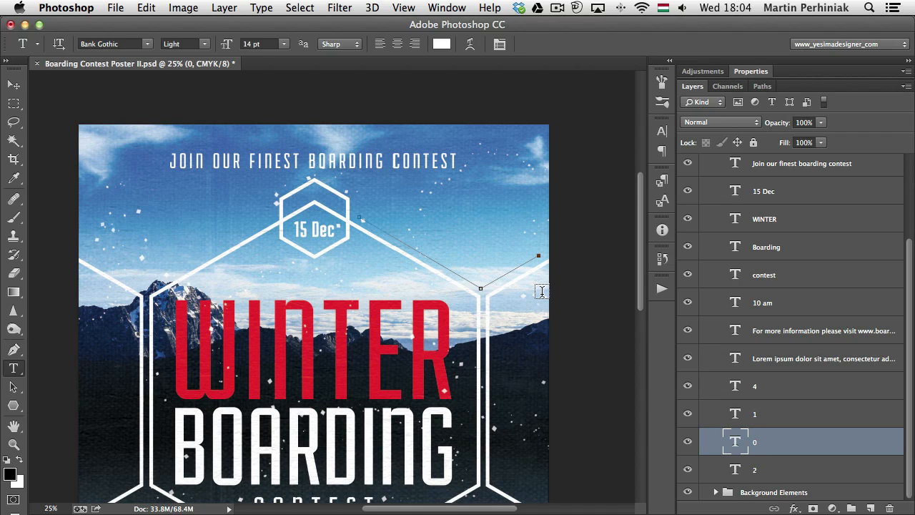
left_click(369, 219)
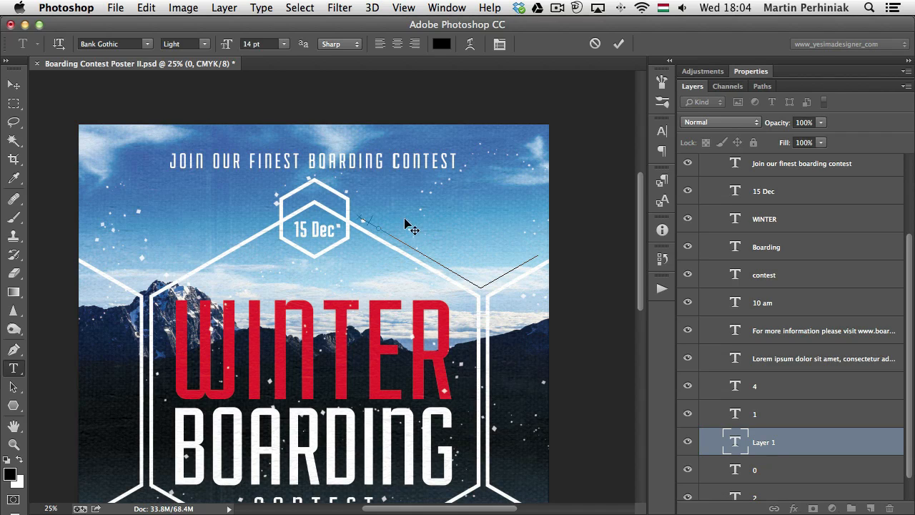
key("super")
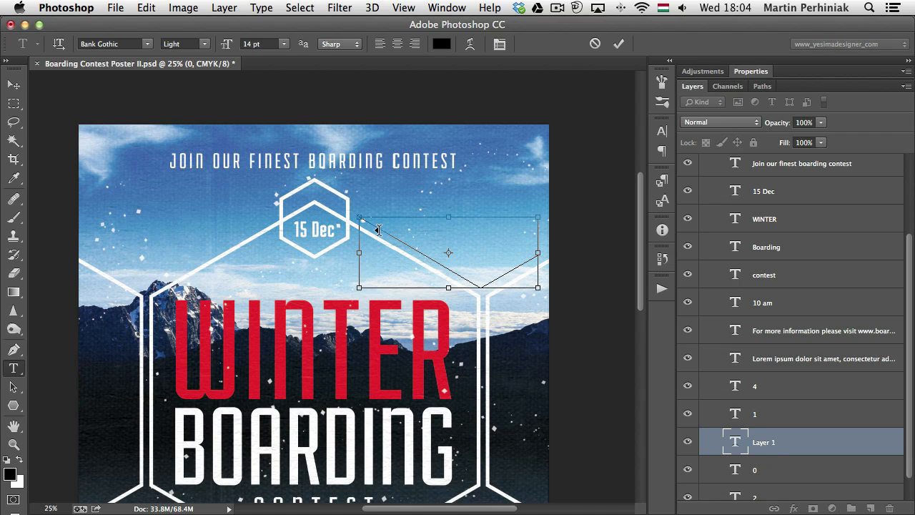
mouse_move(378, 229)
left_mouse_down()
mouse_move(495, 289)
mouse_move(533, 265)
left_mouse_up()
key("super")
key("super")
mouse_move(531, 261)
left_mouse_down()
mouse_move(507, 266)
mouse_move(534, 250)
mouse_move(528, 258)
left_mouse_up()
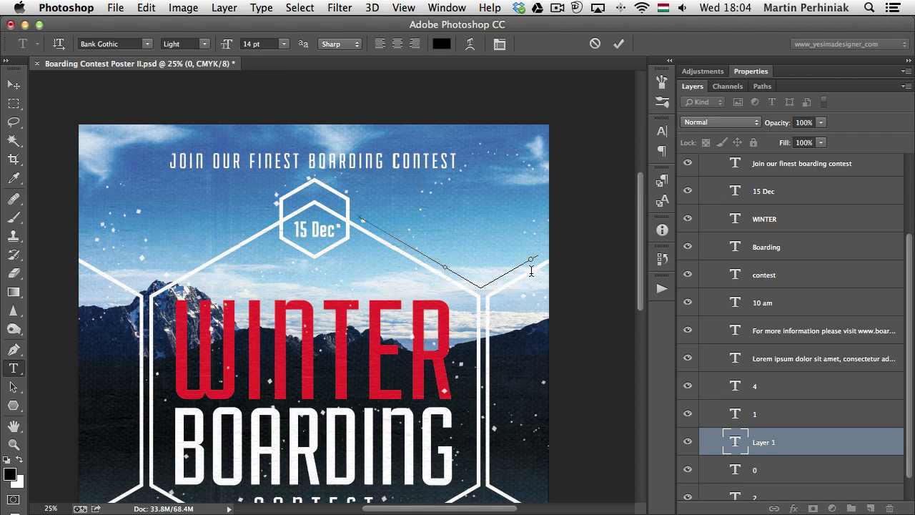
key("super")
key("super")
key("super")
Fill the V-shaped path with Lorem Ipsum placeholder text and commit it
left_click(224, 8)
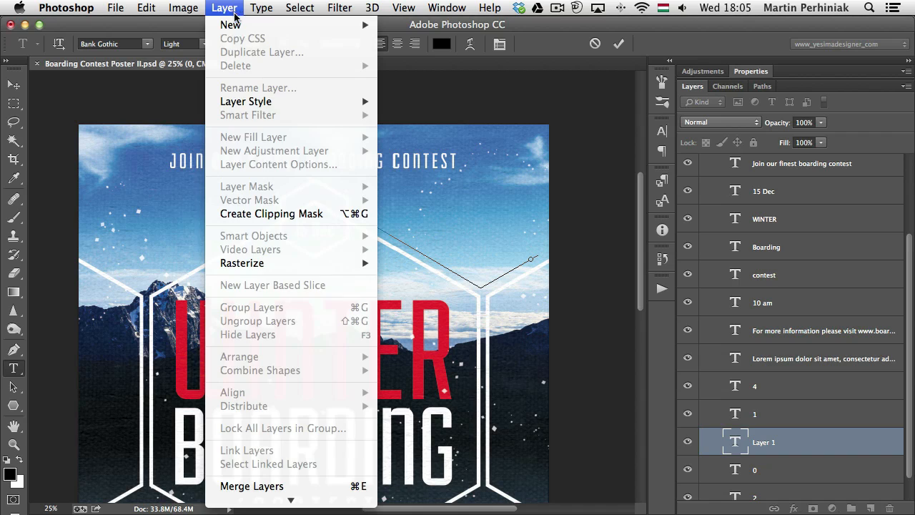
mouse_move(261, 7)
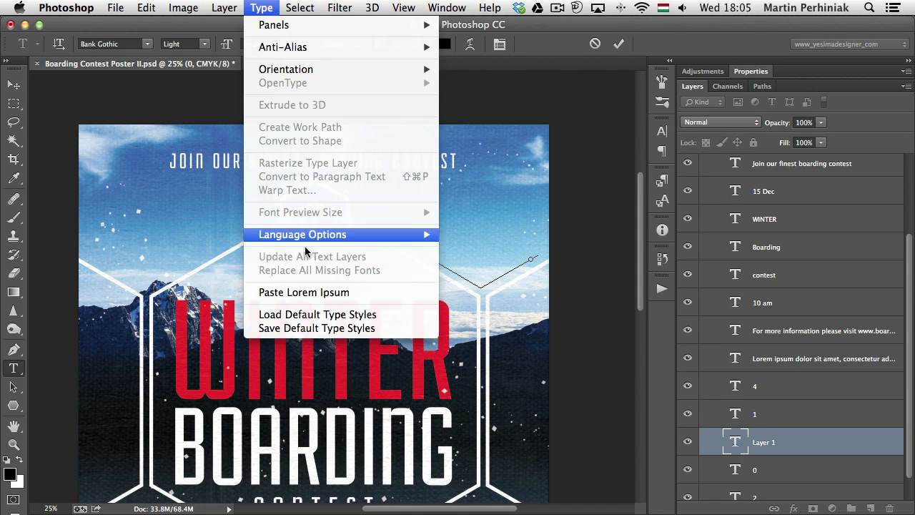
left_click(330, 291)
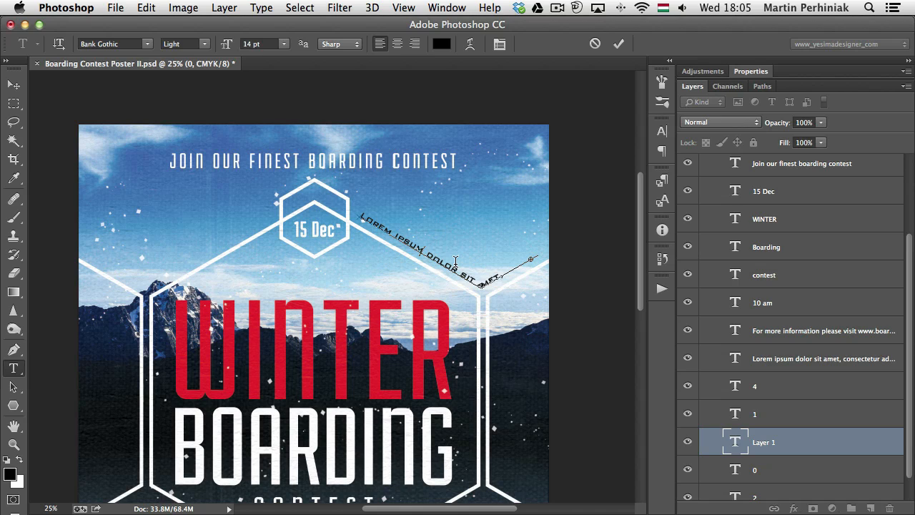
key("super+Return")
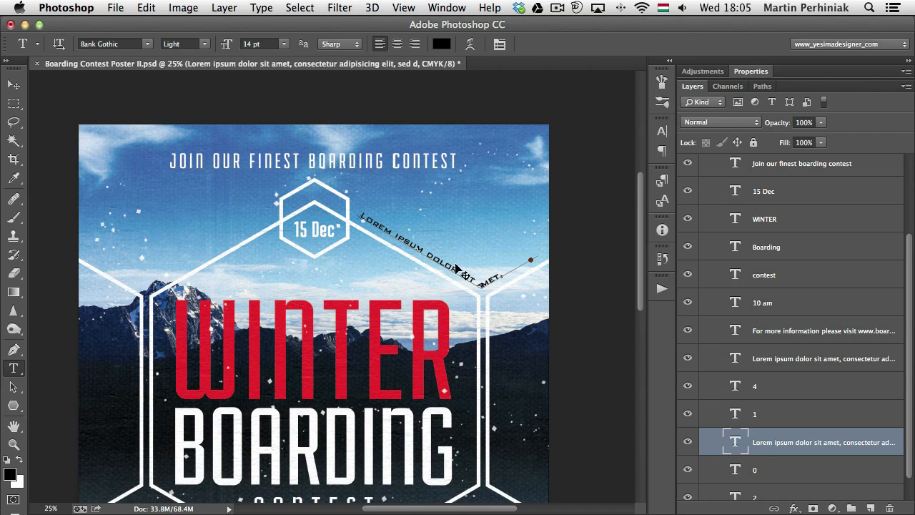
Deselect the current path and draw a separate open S-shaped curve in the sky beside the 15 Dec hexagon's left side
key("p")
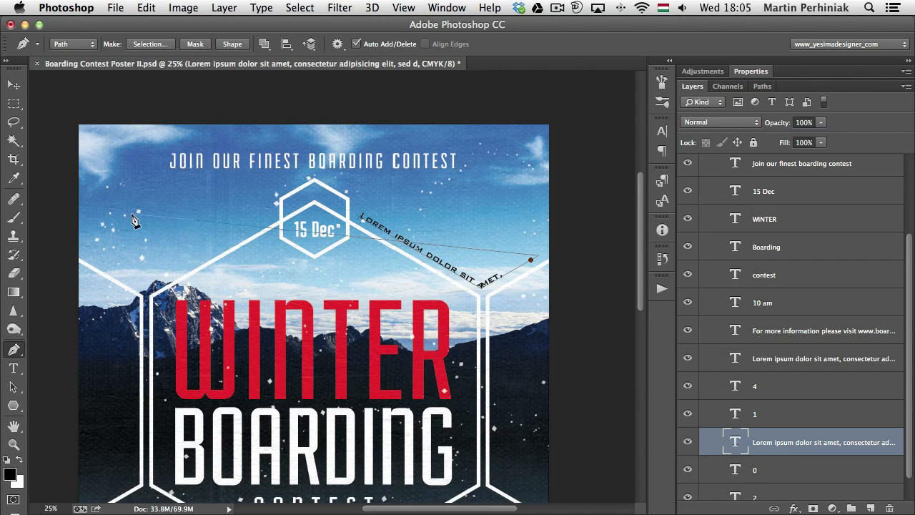
key("Escape")
left_click(98, 209)
left_click_drag(212, 239, 215, 241)
left_click(253, 206)
Enter "dsgfsdgsdfkghdkjgh" along the curved path and move the text layer above the Lorem ipsum path text
key("t")
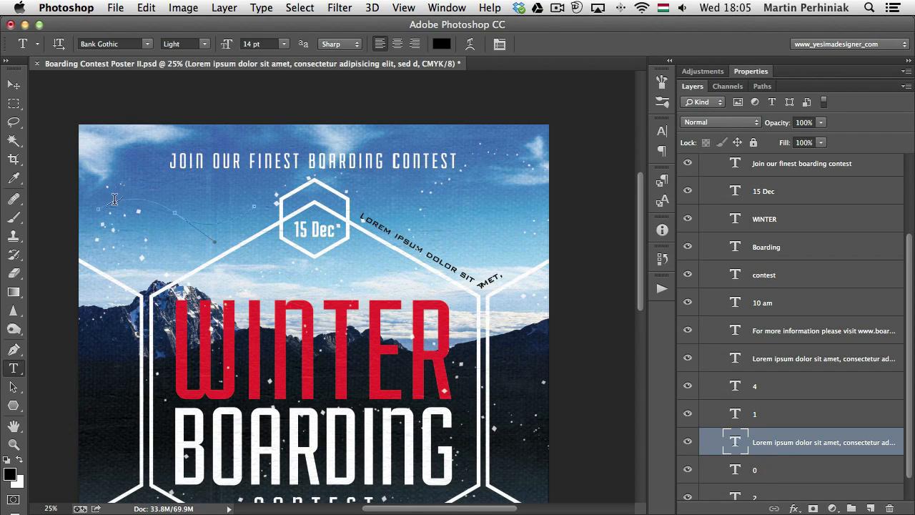
left_click(111, 201)
type("dsafdsasdfasdhdkjsh")
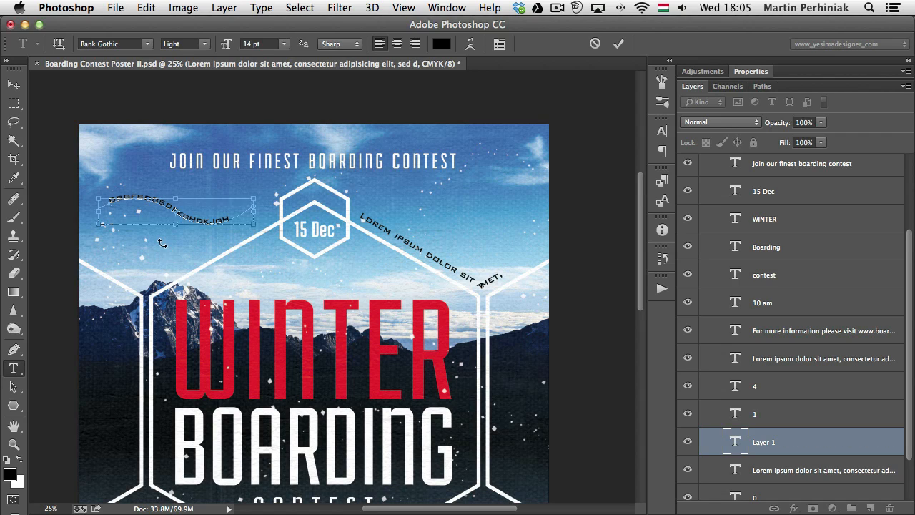
key("super+Return")
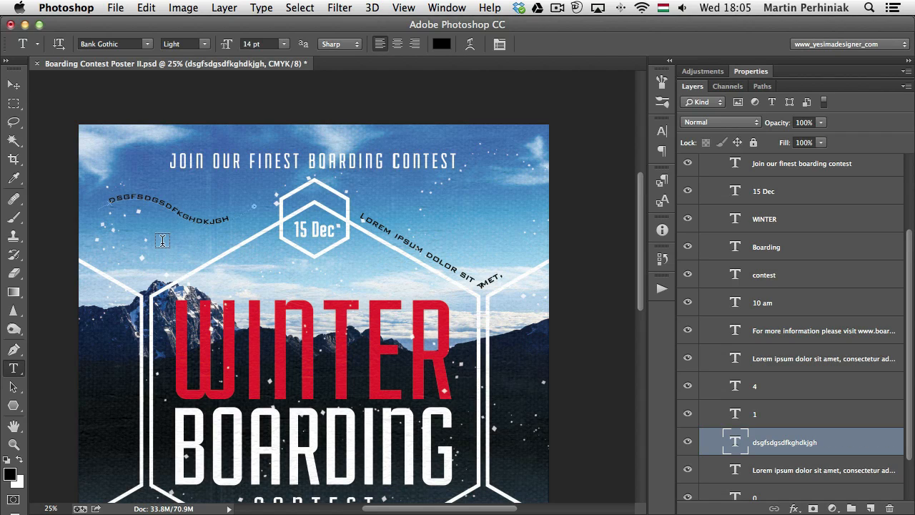
key("v")
left_click_drag(171, 236, 455, 242)
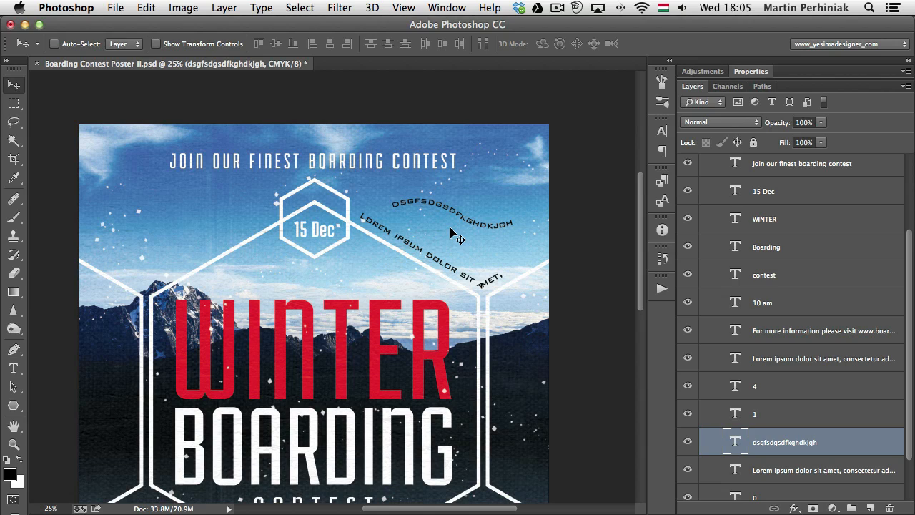
Slide the start of the dsgfsdgsdfkghdkjgh text along its curve, place it near the curve's beginning, and commit the edit
key("t")
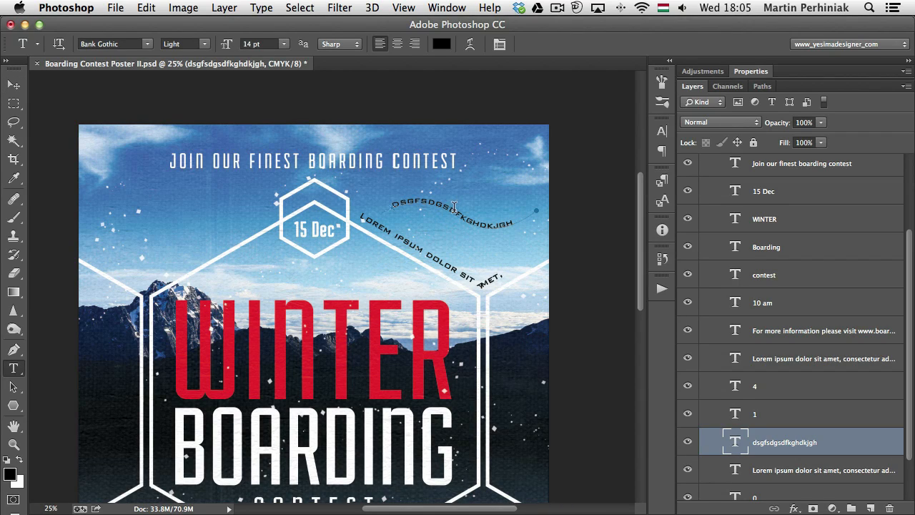
left_click(445, 205)
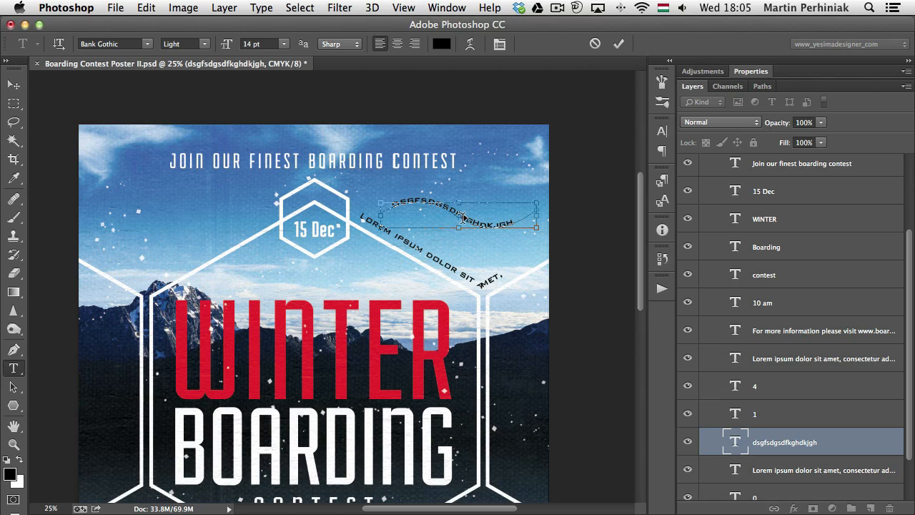
left_click_drag(463, 218, 391, 200)
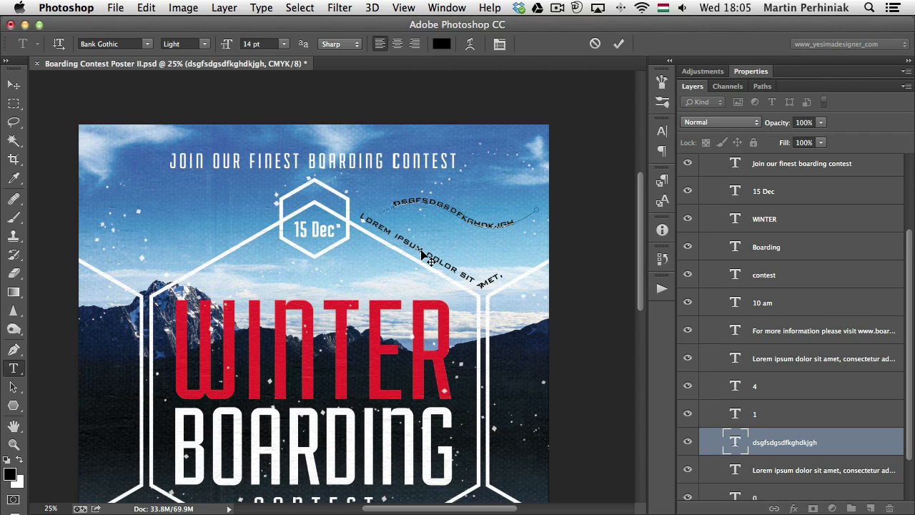
key("super")
key("super+Return")
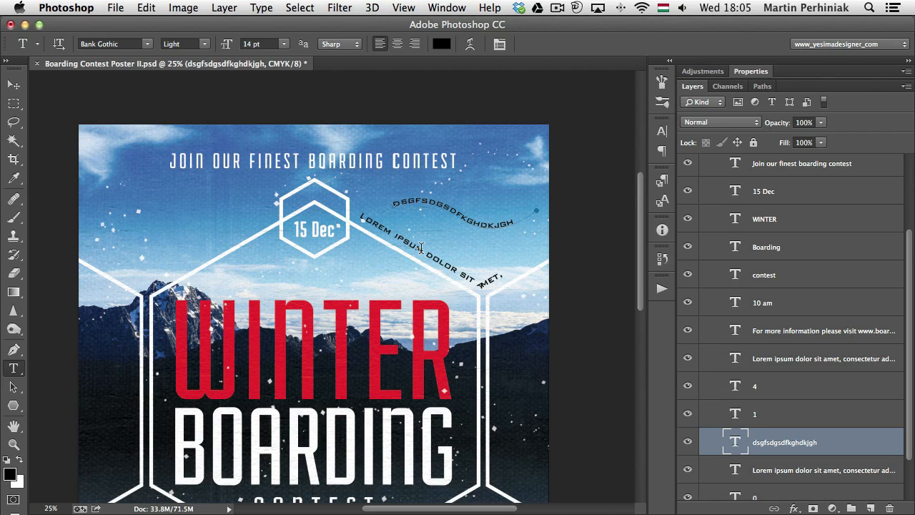
Draw a six-sided polygon path in the sky left of the 15 Dec hexagon and fill its interior with Lorem Ipsum placeholder text
left_click(13, 406)
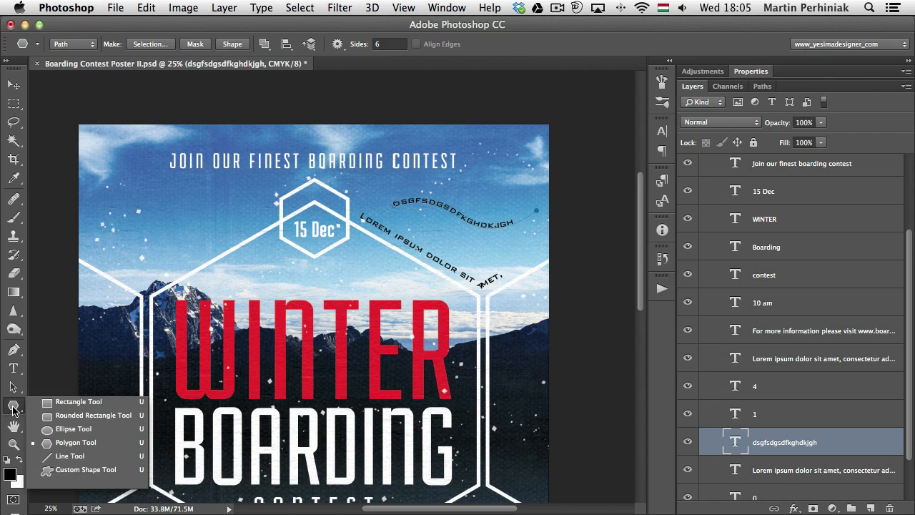
left_click(91, 443)
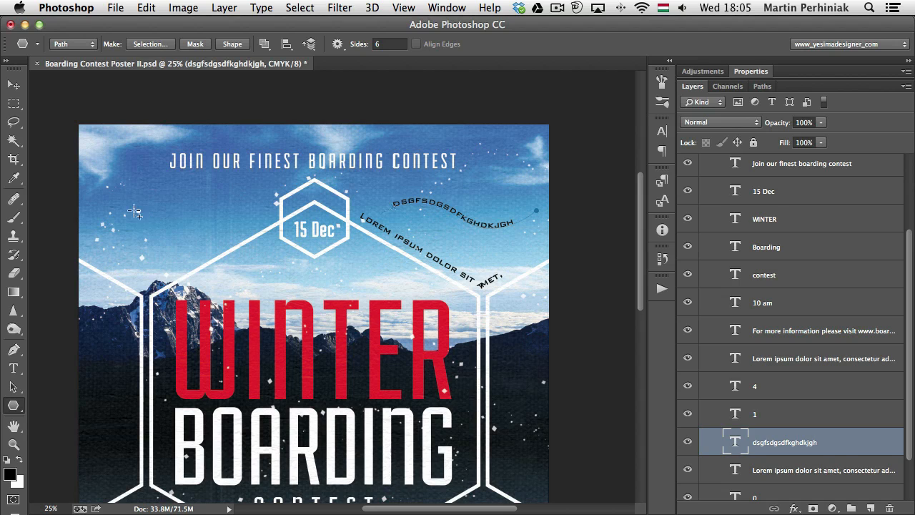
left_click_drag(115, 194, 196, 261)
key("t")
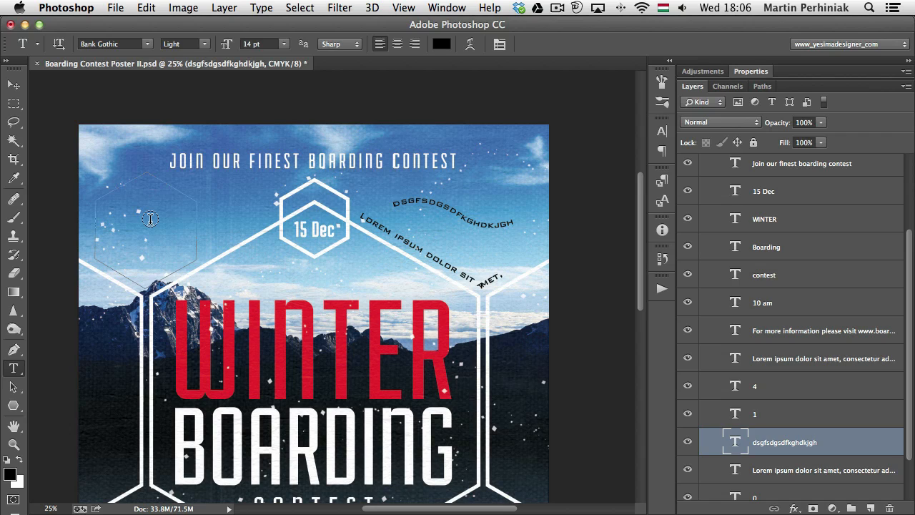
left_click(143, 203)
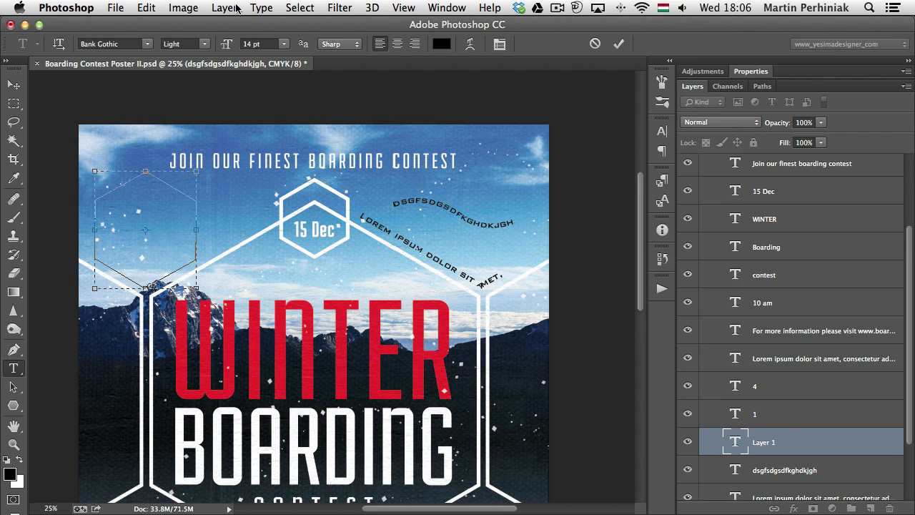
left_click(252, 9)
left_click(285, 293)
Center the text inside the hexagon, reduce its size to 9 pt, make it white, and commit the edit
key("ctrl+a")
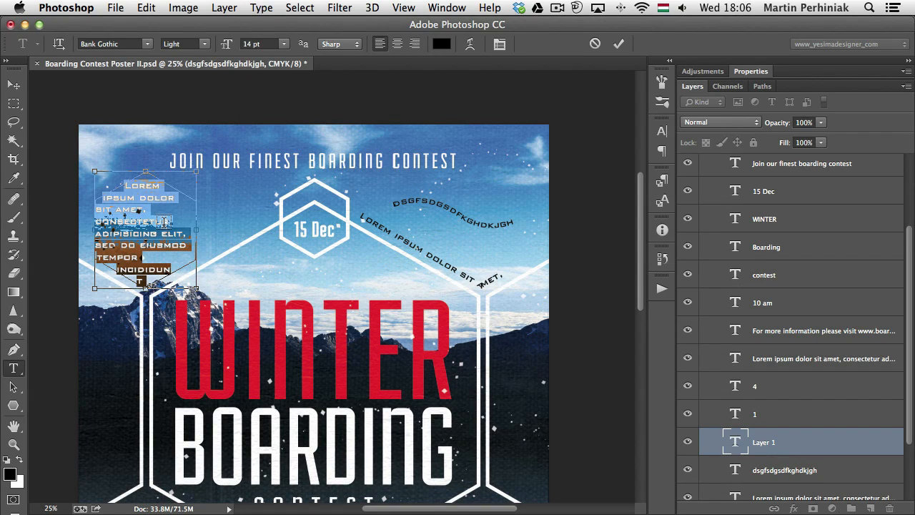
key("ctrl+shift+comma")
key("ctrl+shift+comma")
key("ctrl+shift+c")
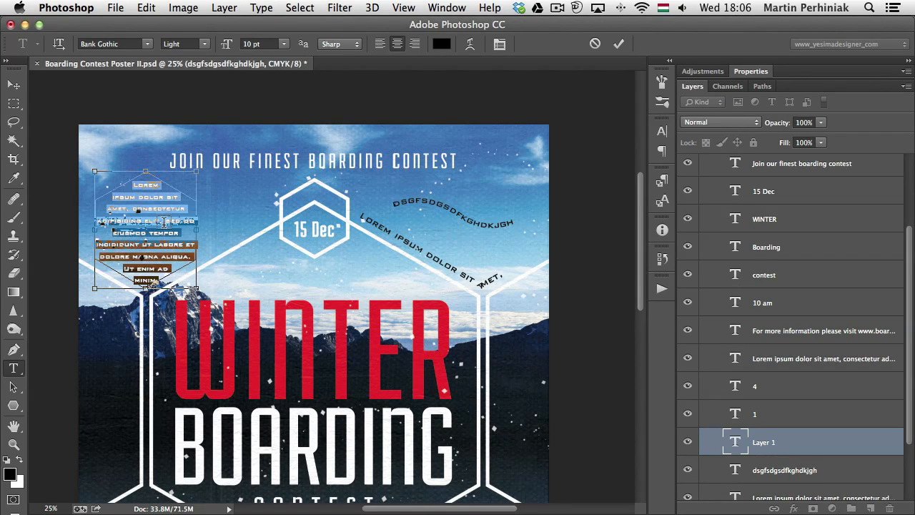
key("ctrl+shift+comma")
key("ctrl+Return")
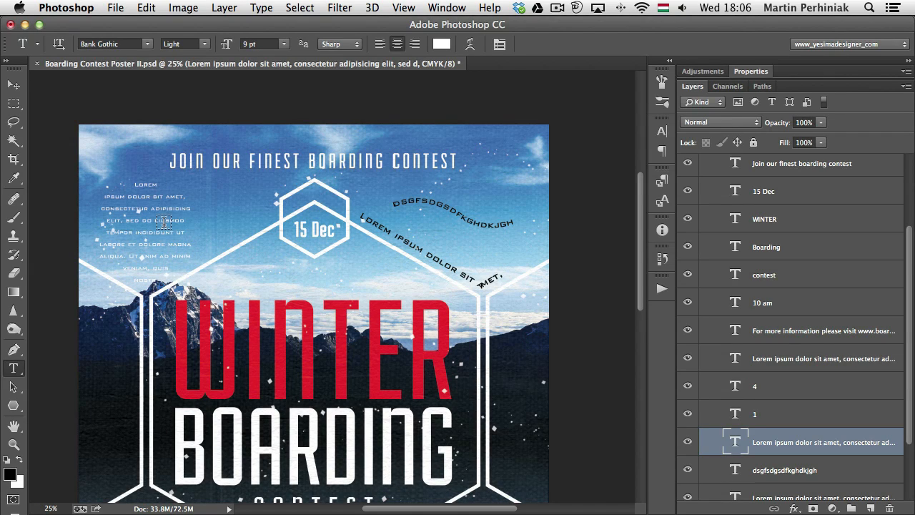
Try scaling the hexagon text path up to about 123% so its text reflows, and undo the change
key("a")
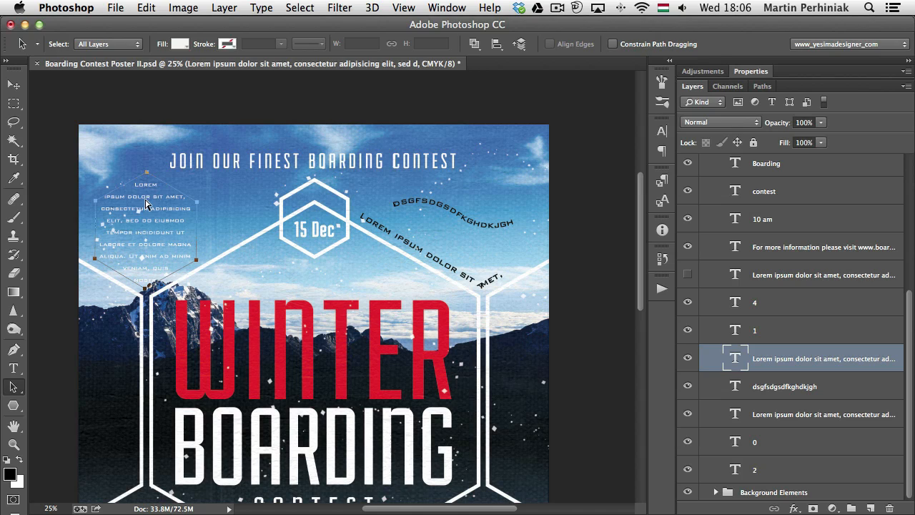
key("ctrl+t")
left_click_drag(195, 170, 225, 148)
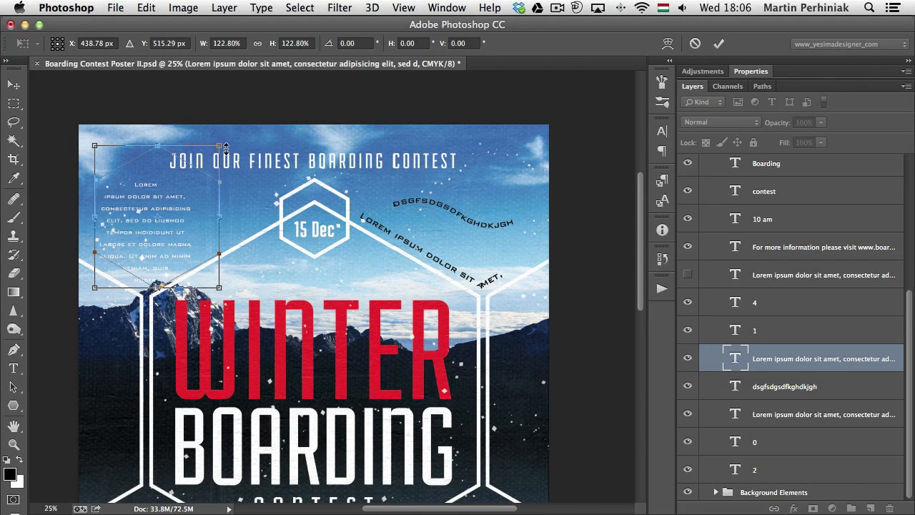
key("Return")
key("a")
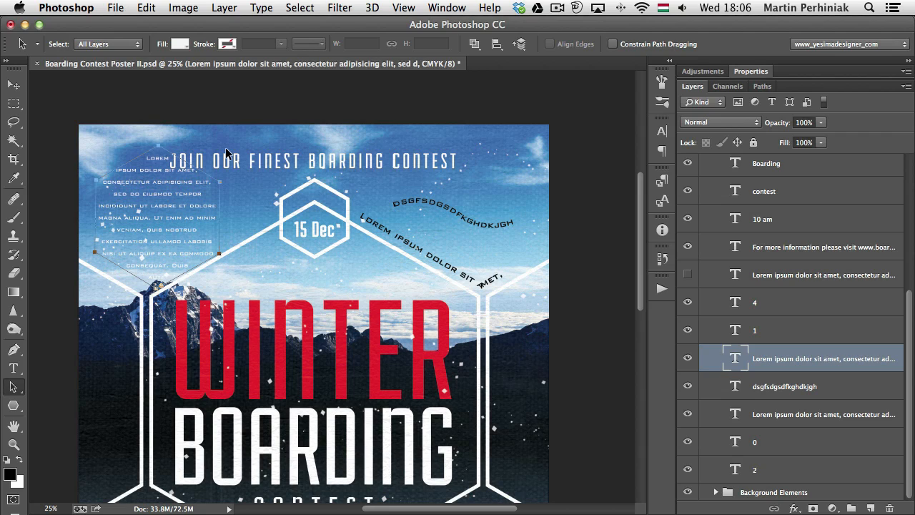
key("ctrl+z")
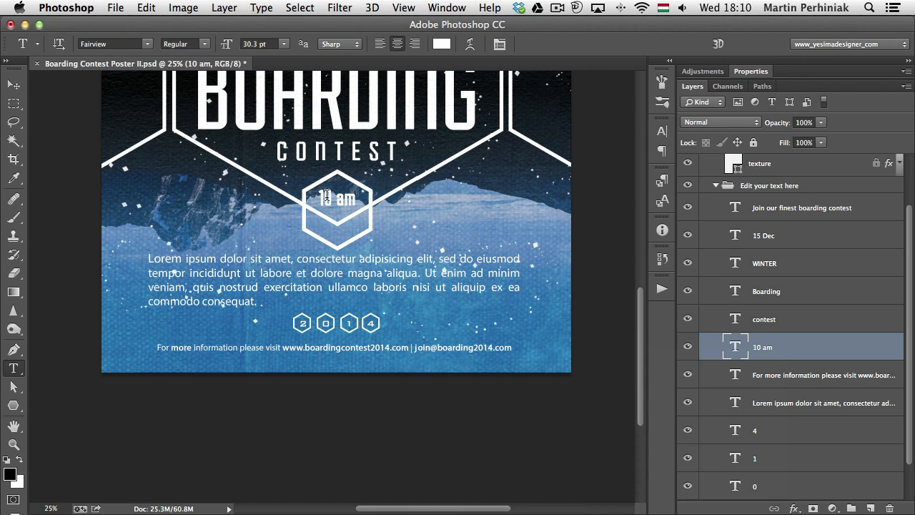
Copy the CSS of the Lorem ipsum paragraph layer below the 10 am hexagon
left_click(406, 270)
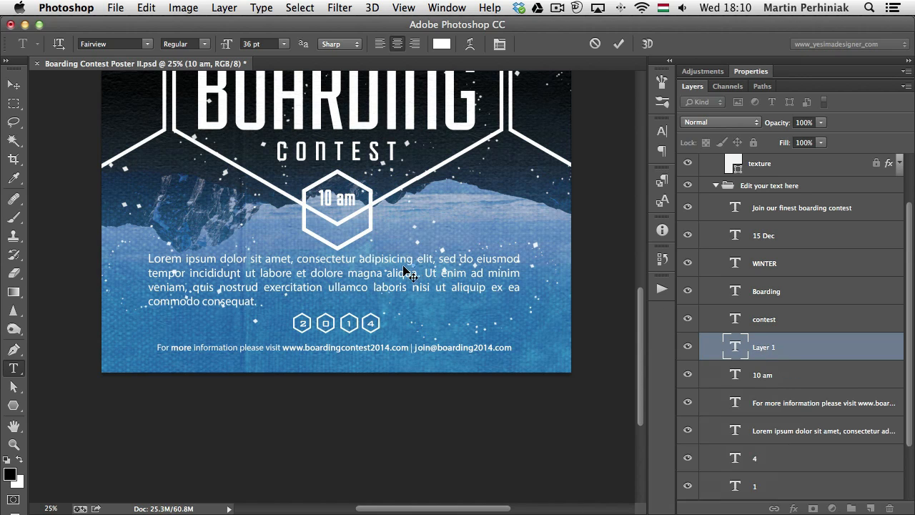
left_click(400, 278)
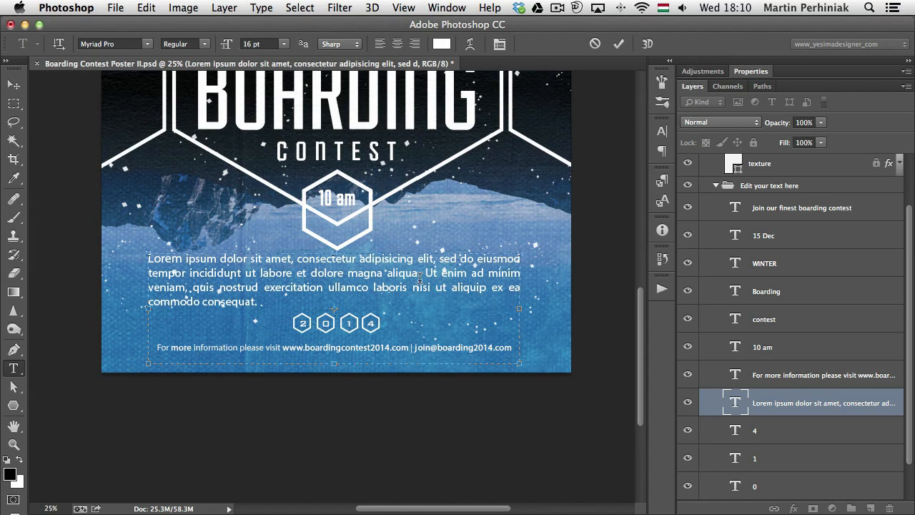
right_click(419, 278)
left_click(385, 273)
left_click(768, 393)
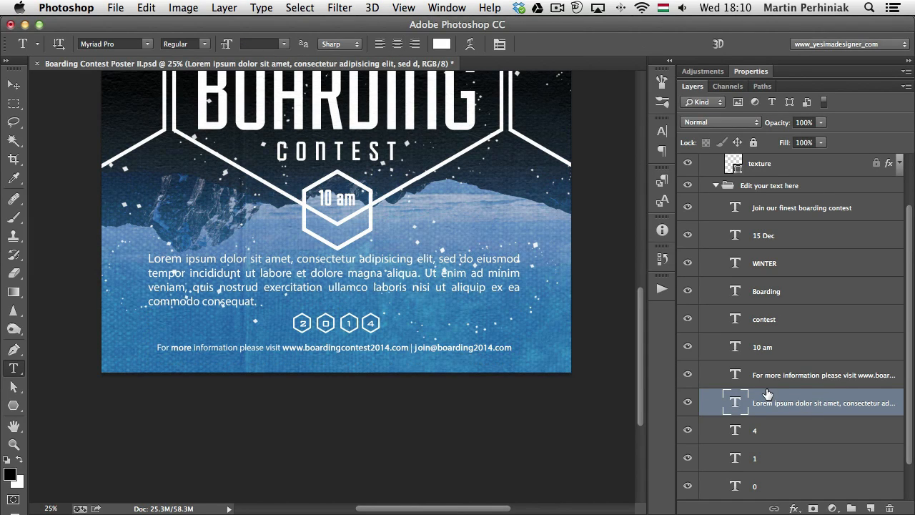
right_click(767, 393)
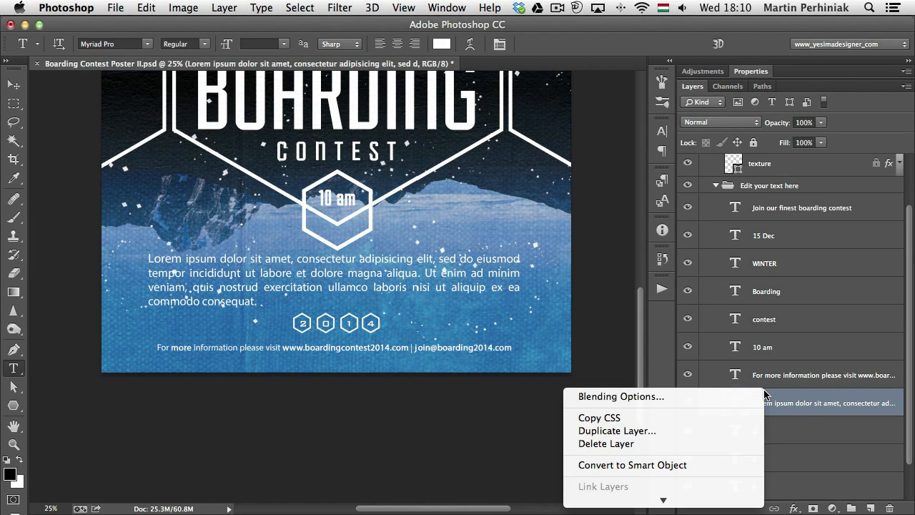
left_click(638, 421)
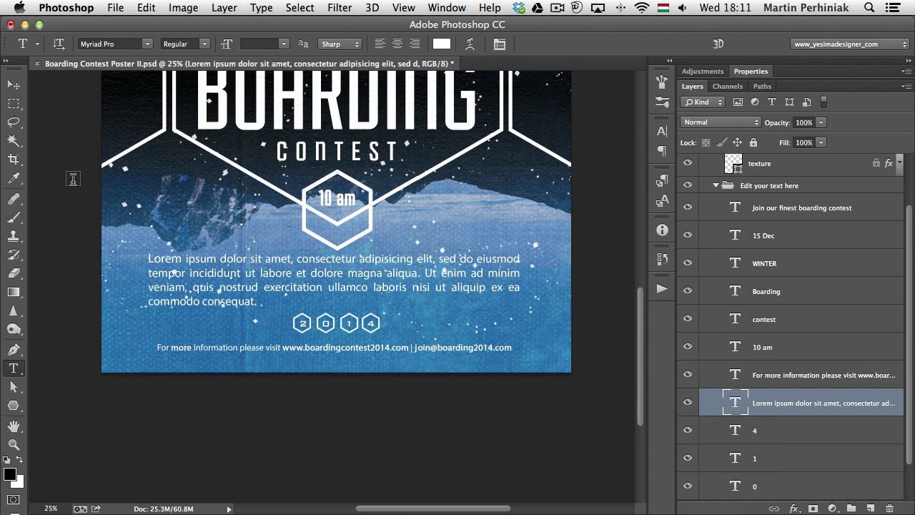
Switch to the blank Pages document, paste the copied CSS into it, and return to Photoshop
key("super+Tab")
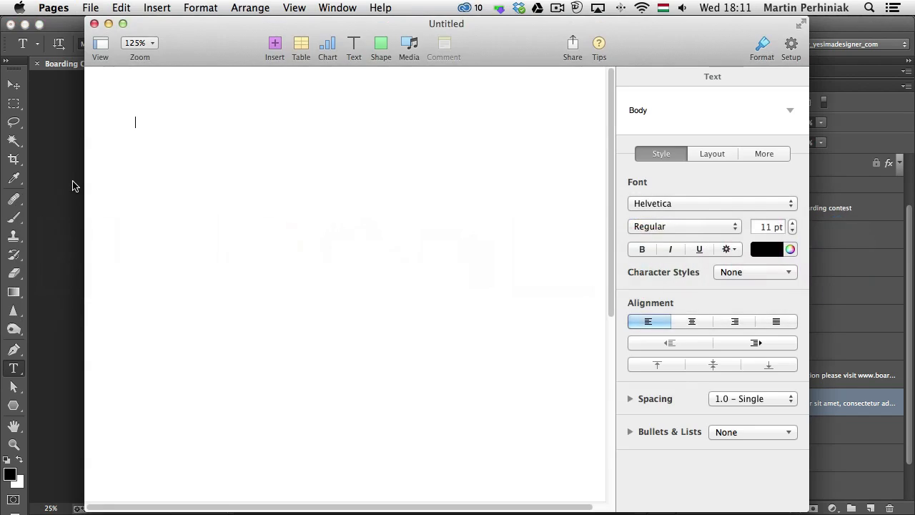
key("super+v")
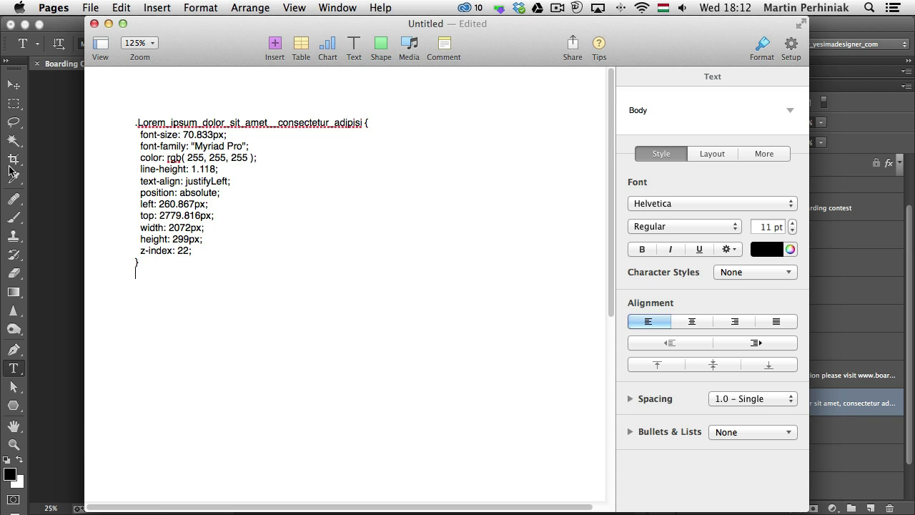
left_click(47, 162)
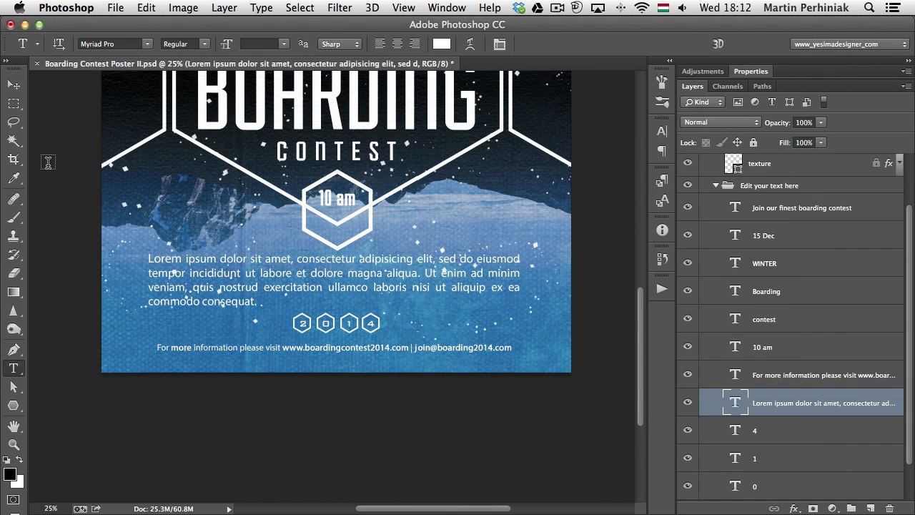